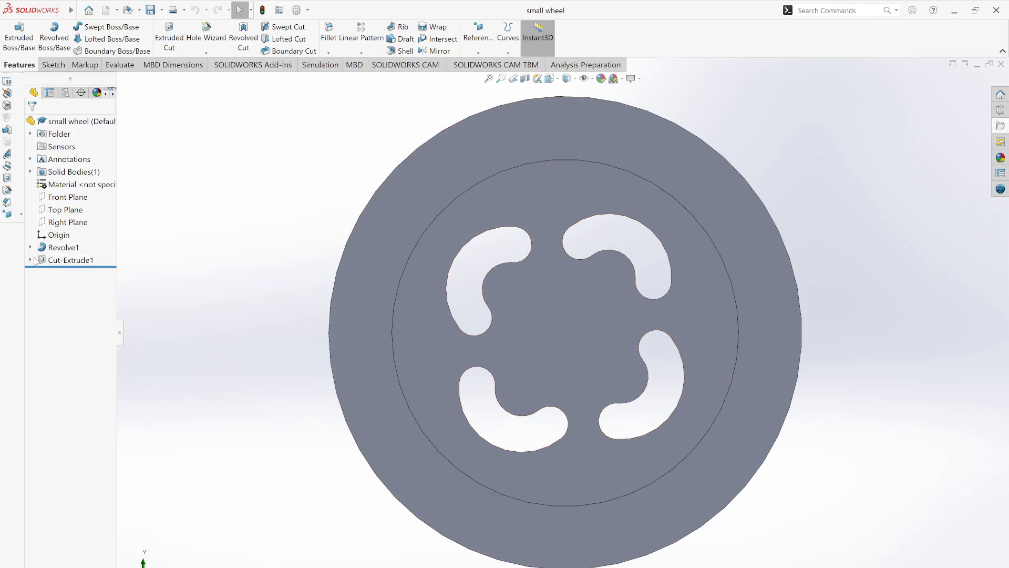
right_click(51, 262)
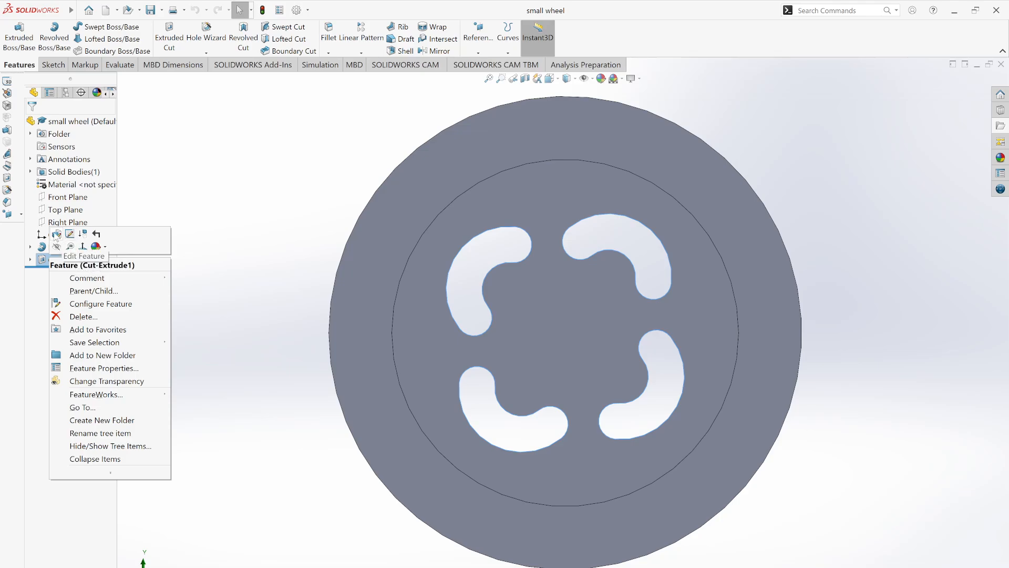
left_click(76, 237)
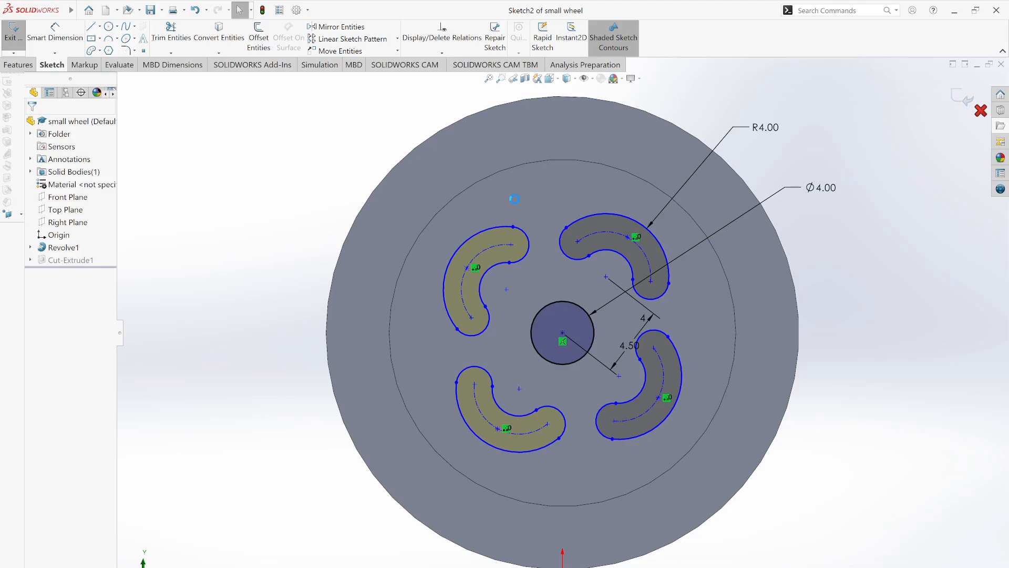
left_click(509, 328)
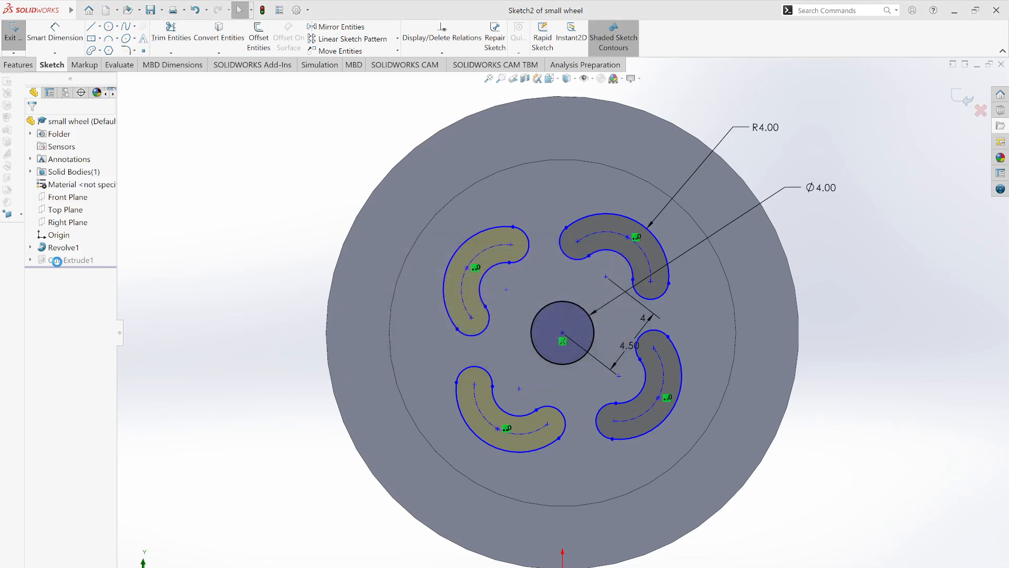
Add the Ø4.00 centre circle to the selected contours of Cut-Extrude1 and save the small wheel part.
right_click(56, 261)
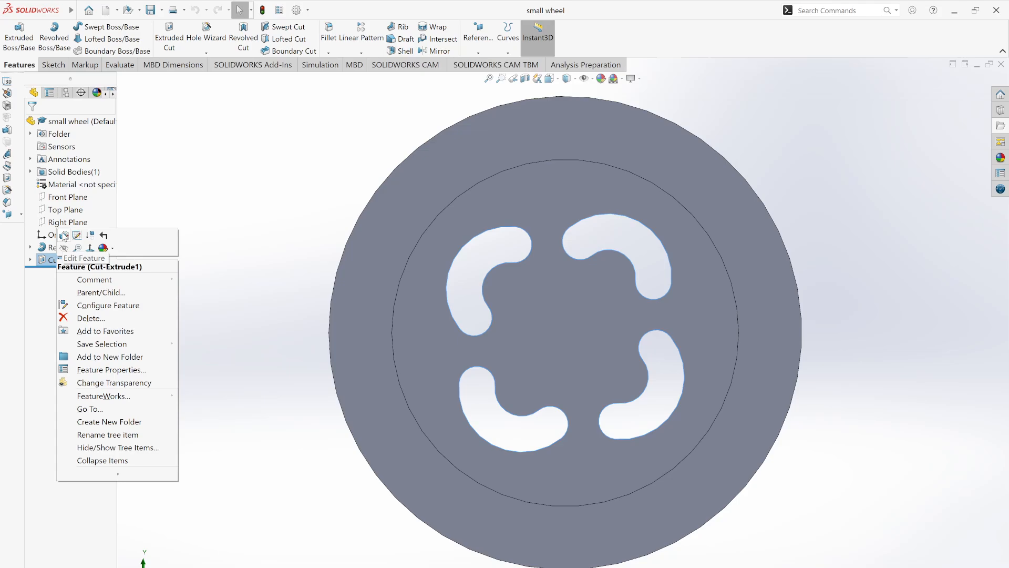
left_click(63, 237)
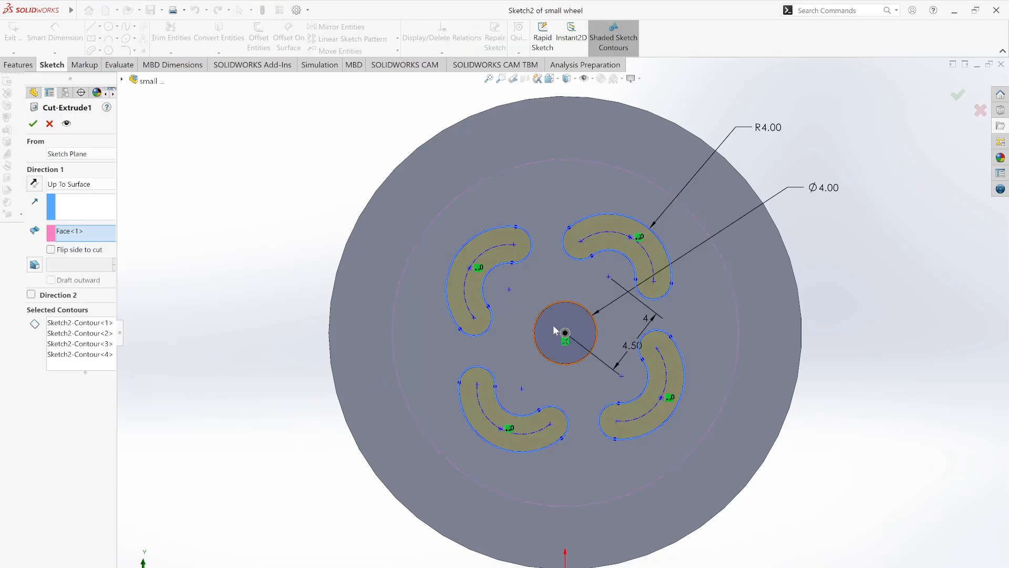
middle_click_drag(561, 339, 515, 347)
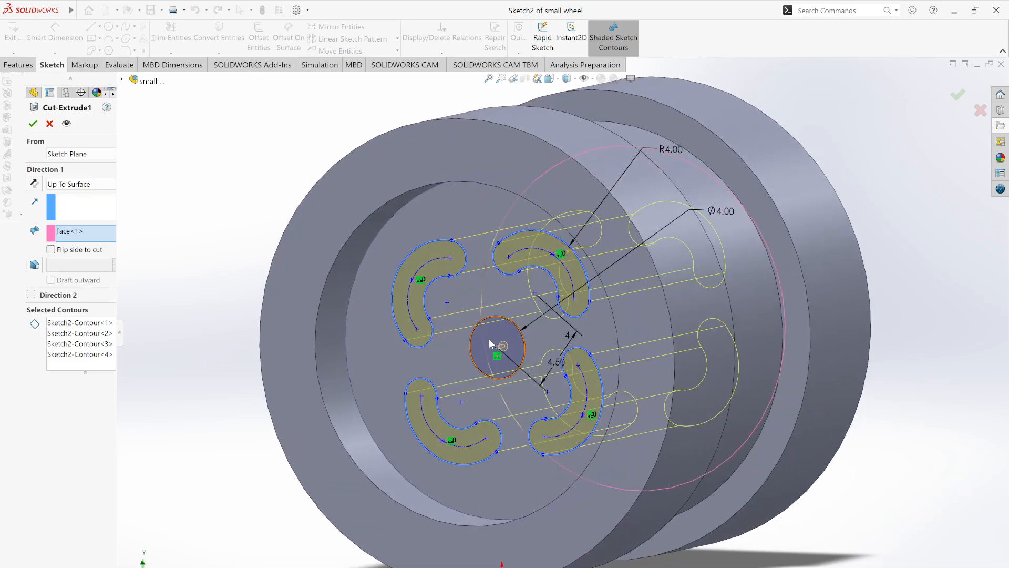
left_click(489, 340)
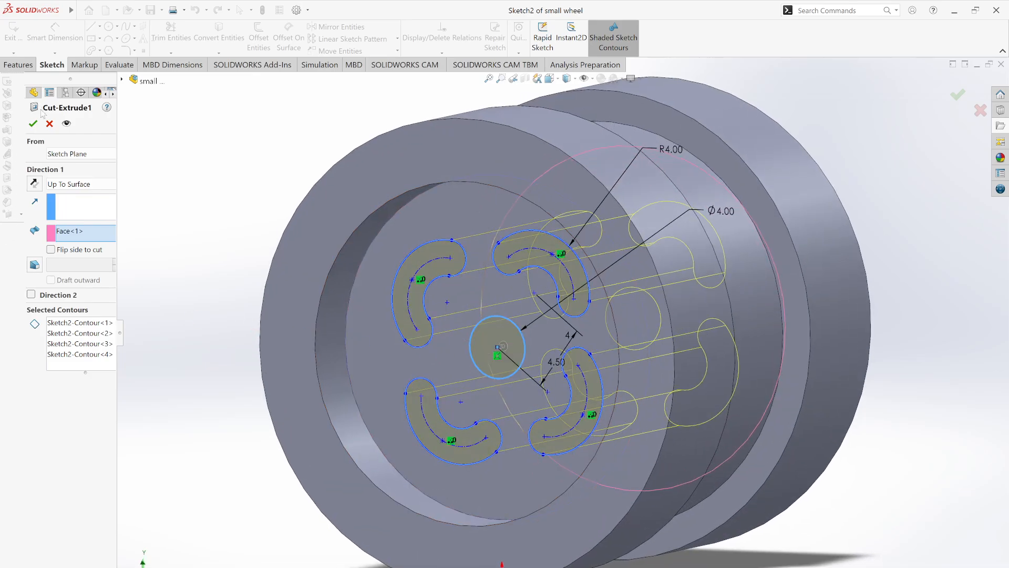
left_click(33, 124)
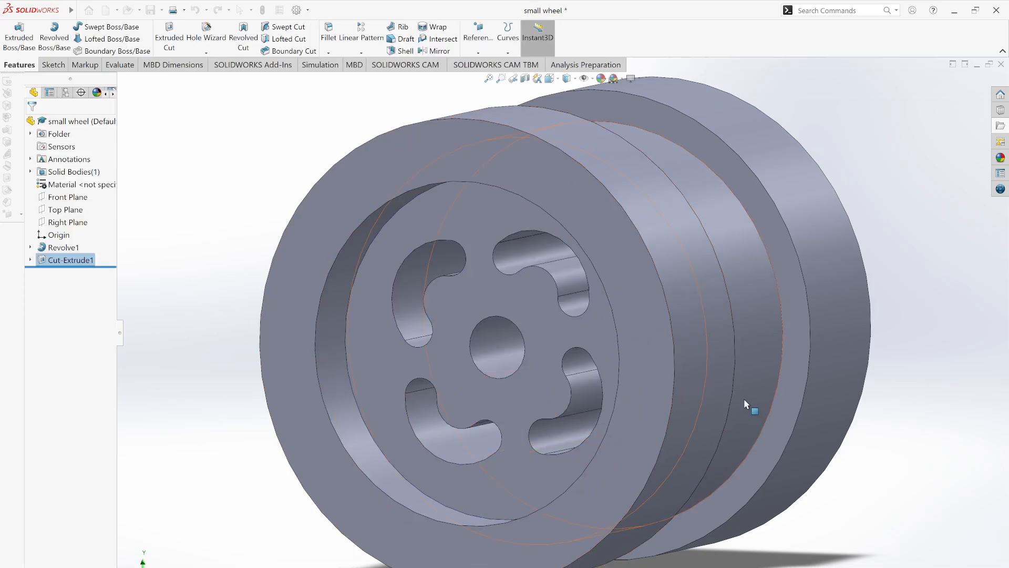
middle_click_drag(424, 459, 465, 451)
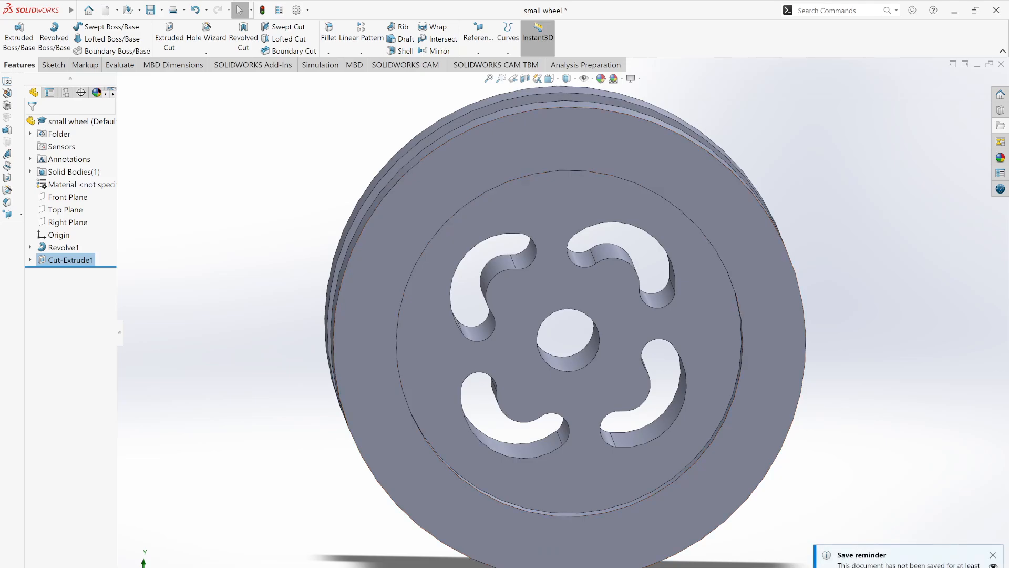
key("ctrl+s")
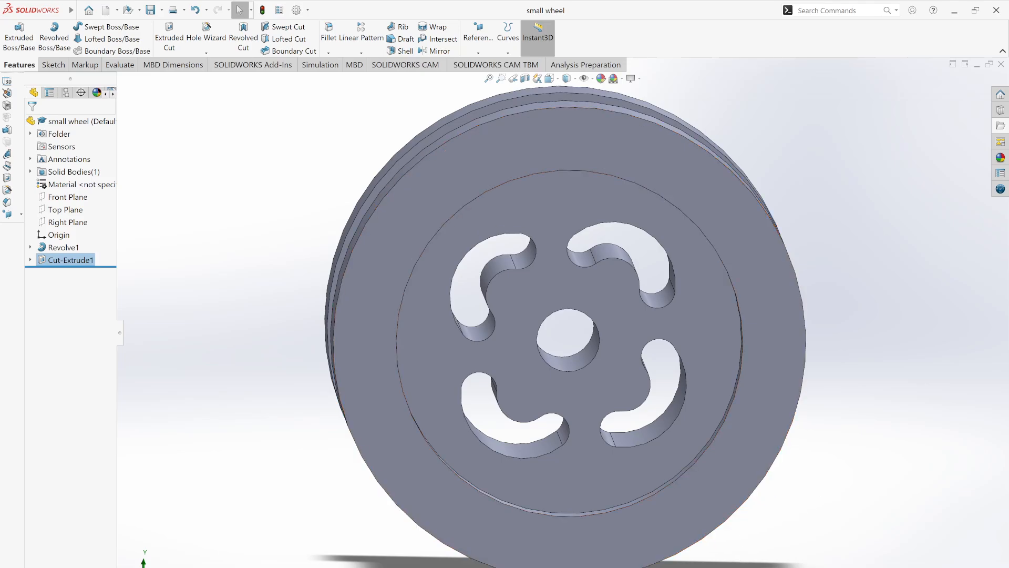
In the base1 part, sketch a center rectangle about 6.76 by 5.17 in from the origin on the Front Plane.
mouse_move(606, 567)
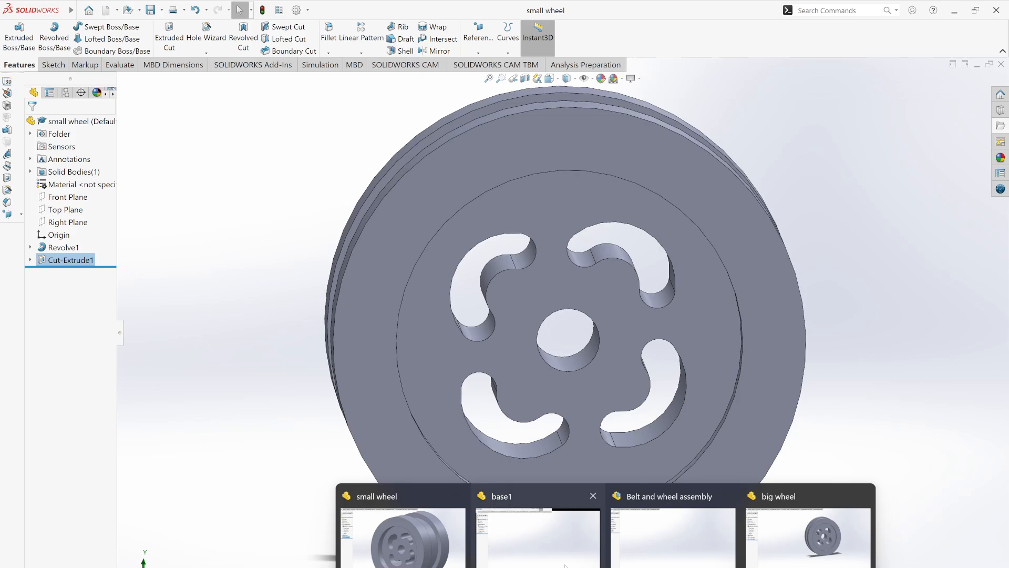
left_click(536, 539)
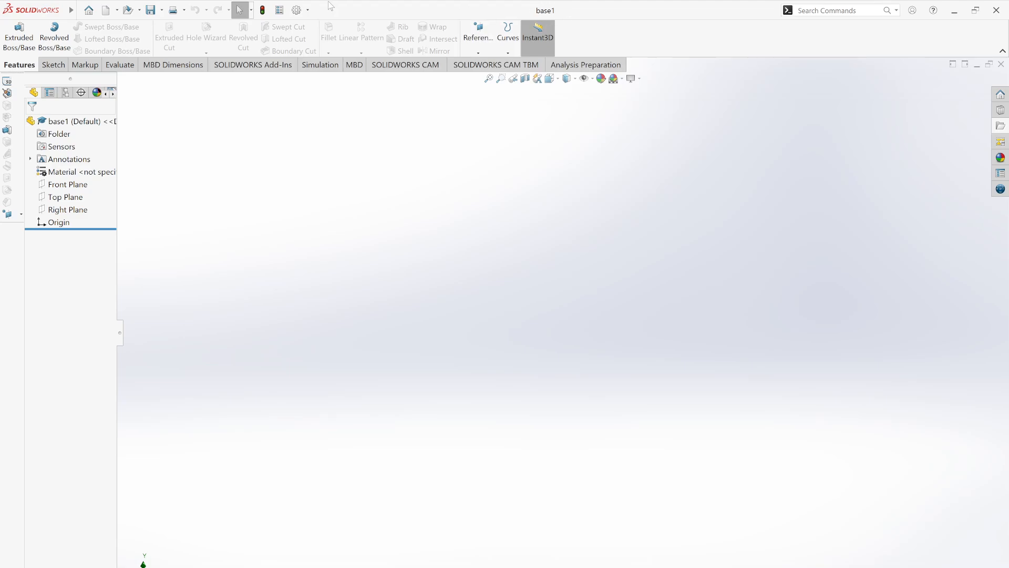
left_click(53, 65)
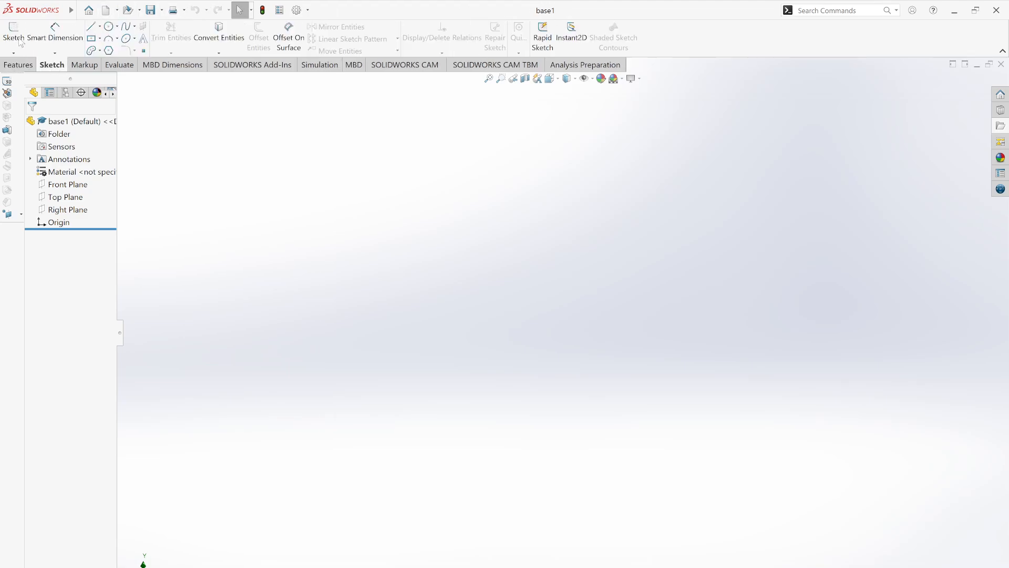
left_click(13, 32)
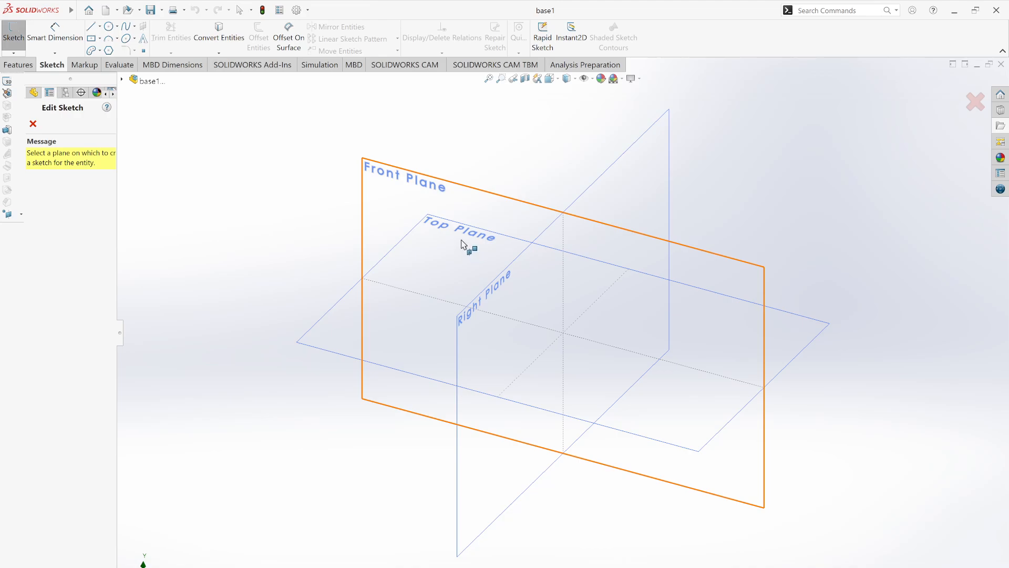
left_click(396, 198)
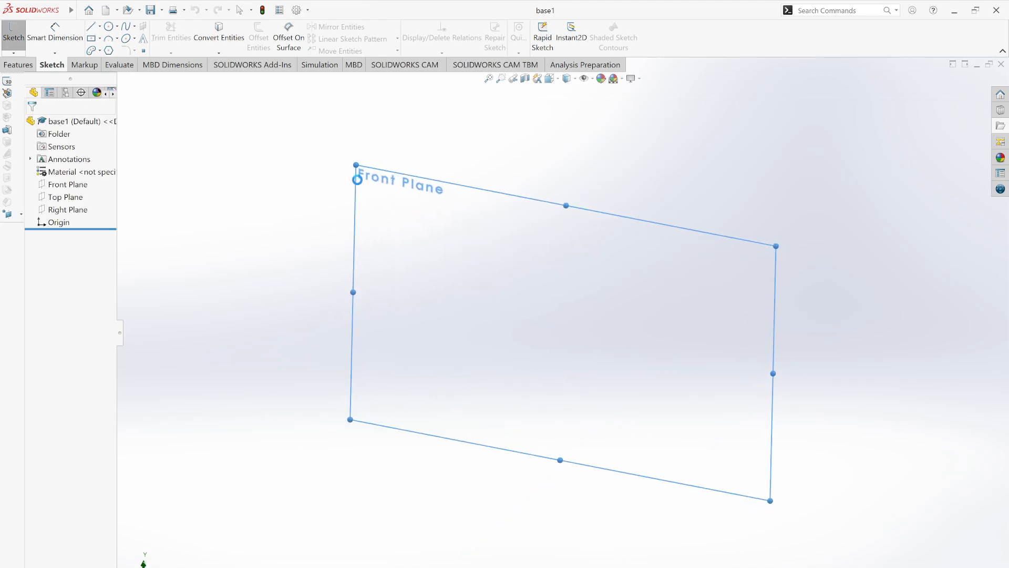
left_click(92, 38)
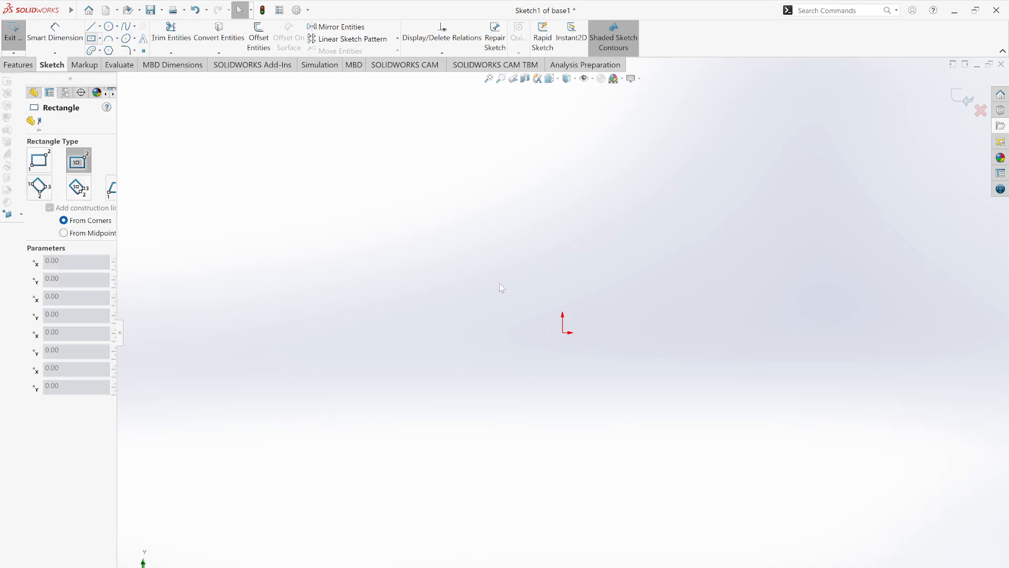
left_click(562, 332)
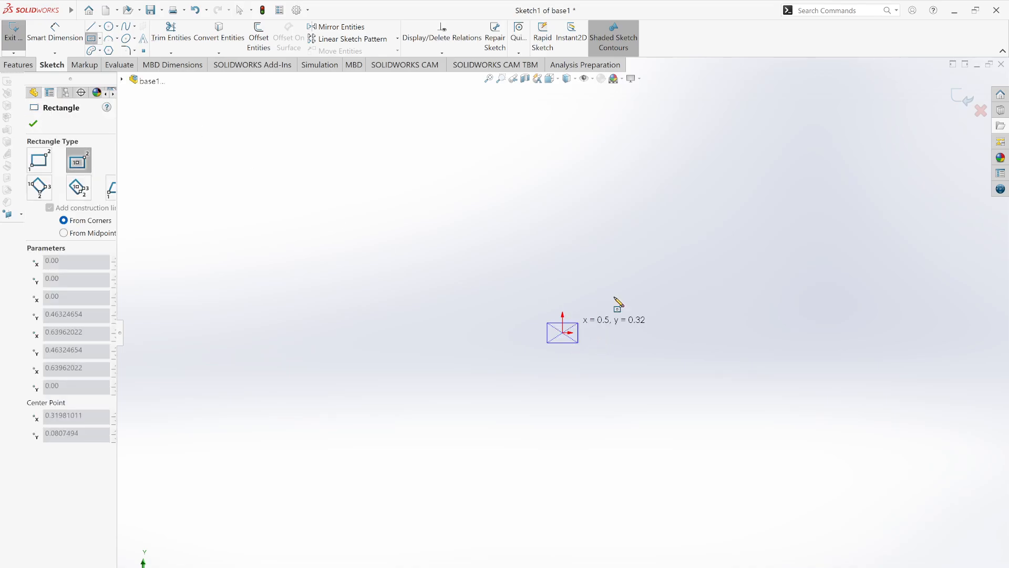
left_click(772, 173)
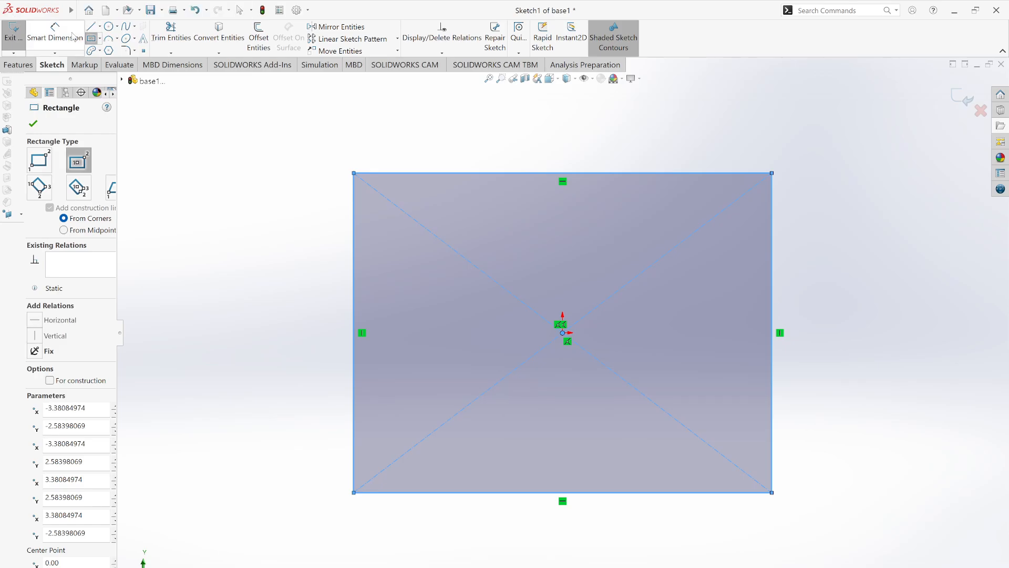
Dimension the rectangle's width and height to 200 in each.
left_click(55, 32)
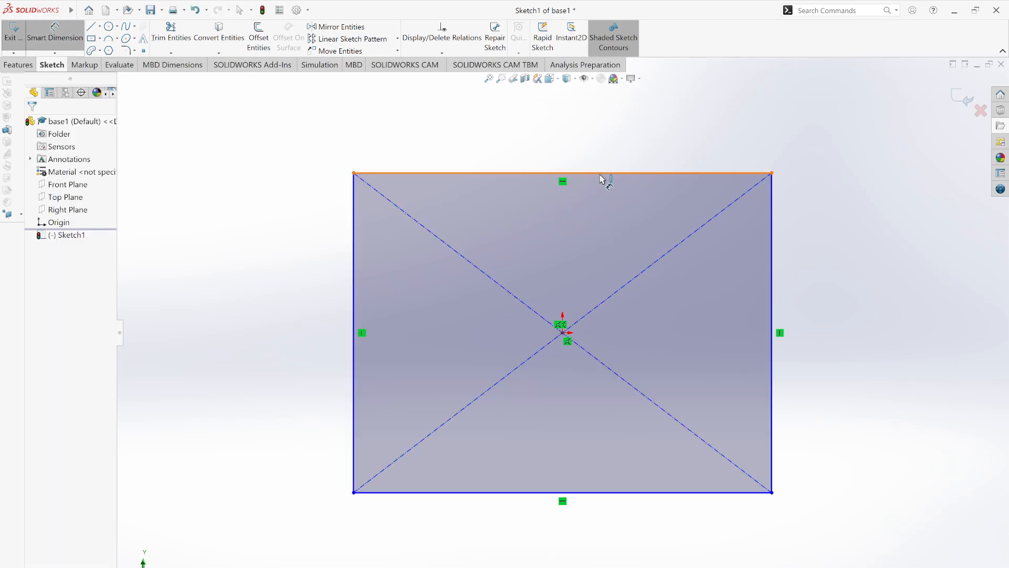
left_click(609, 136)
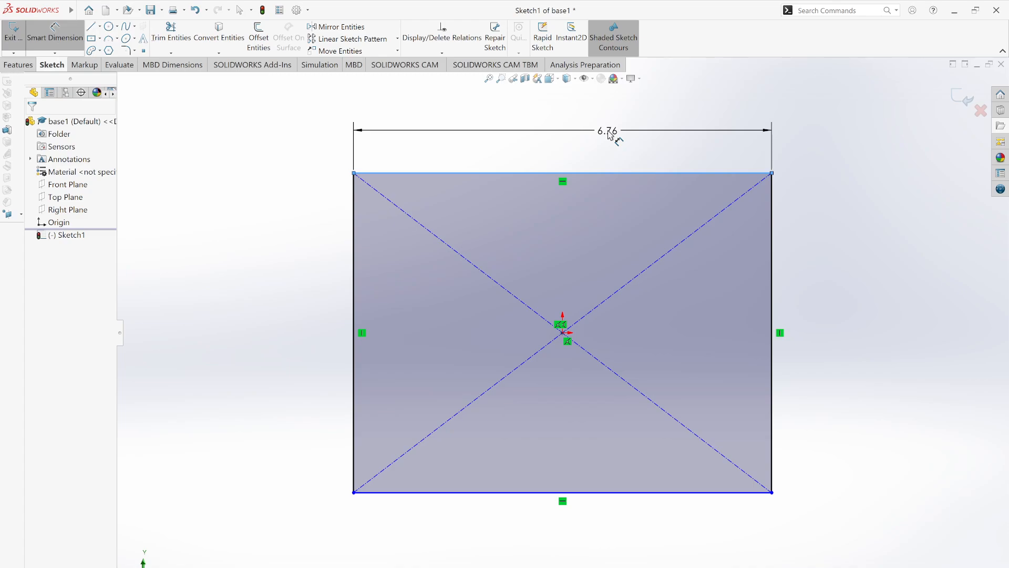
left_click(609, 135)
type("200")
key("Return")
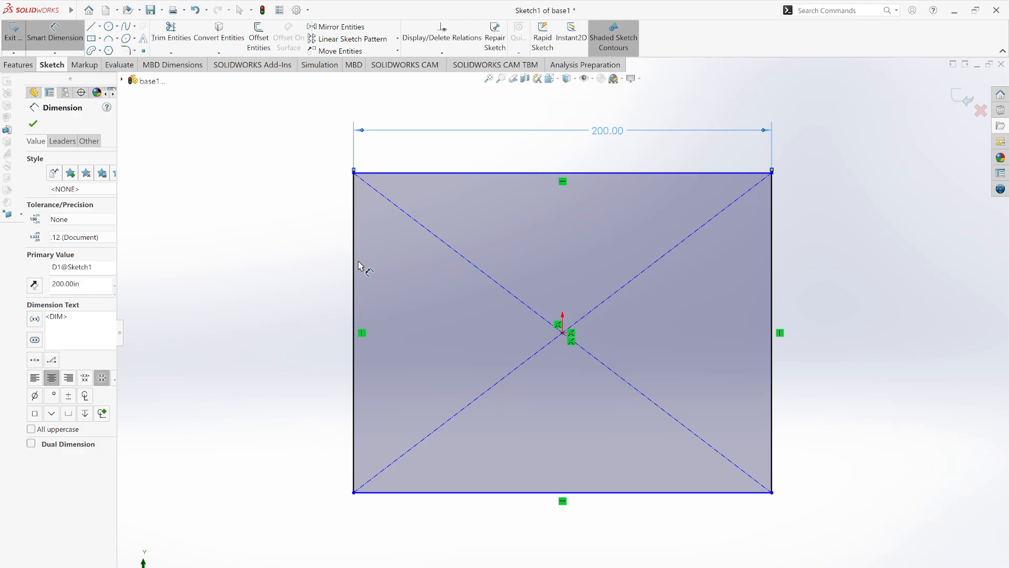
left_click(331, 273)
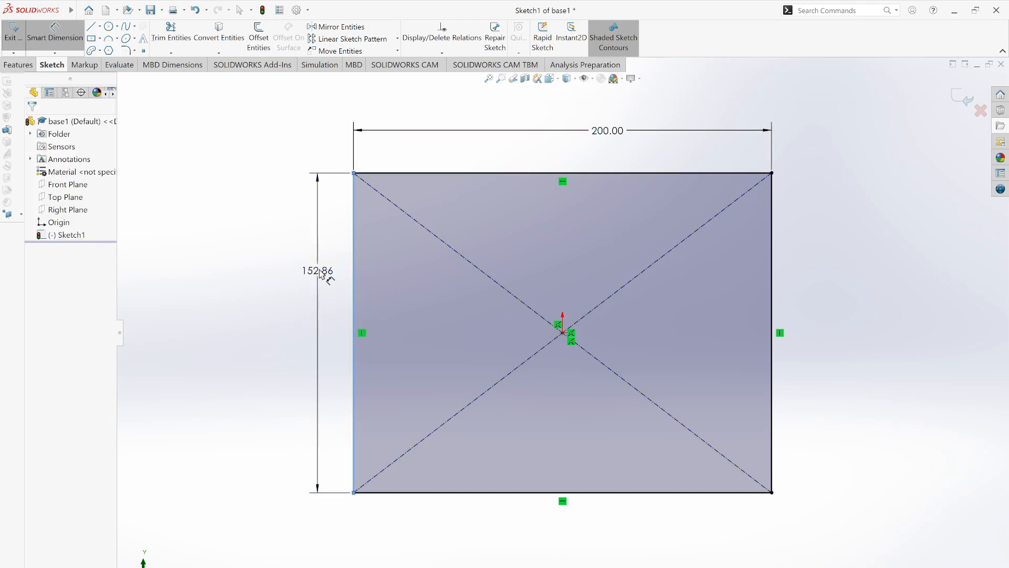
left_click(320, 273)
type("200")
key("Return")
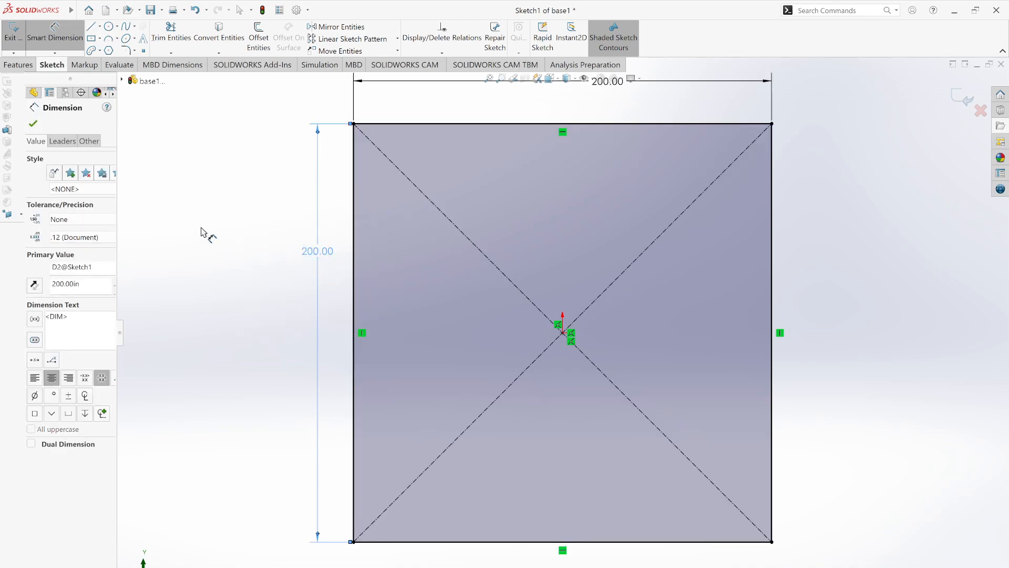
left_click(33, 124)
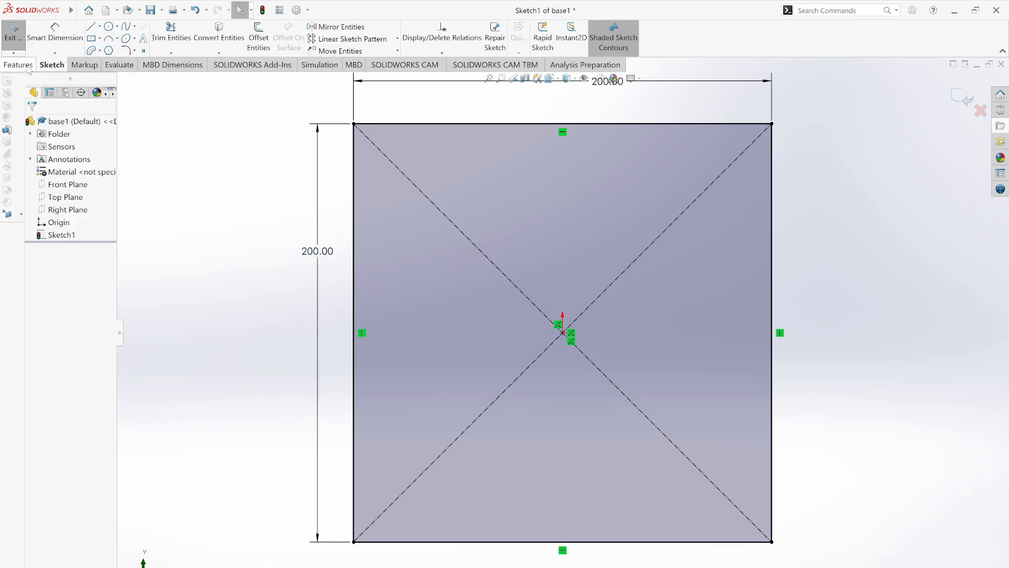
Extrude the square profile as a blind boss with a depth of 5 in.
left_click(21, 66)
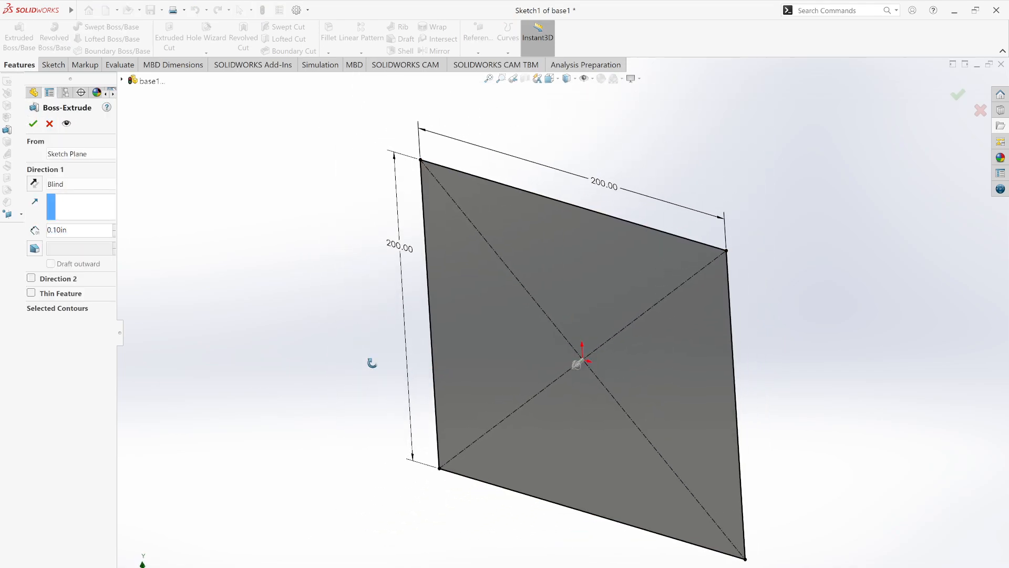
left_click_drag(78, 235, 46, 237)
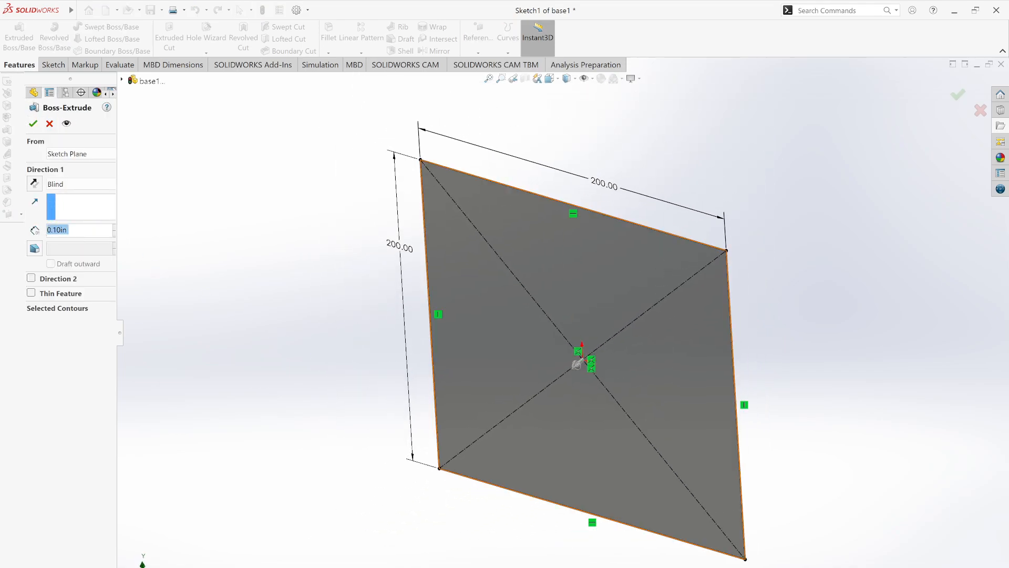
type("5")
key("Return")
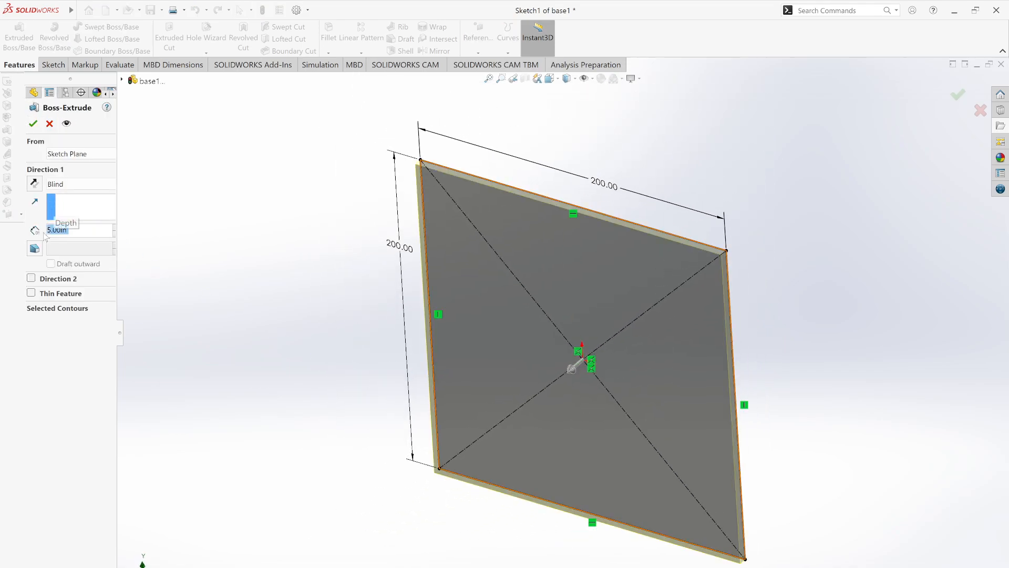
left_click(32, 123)
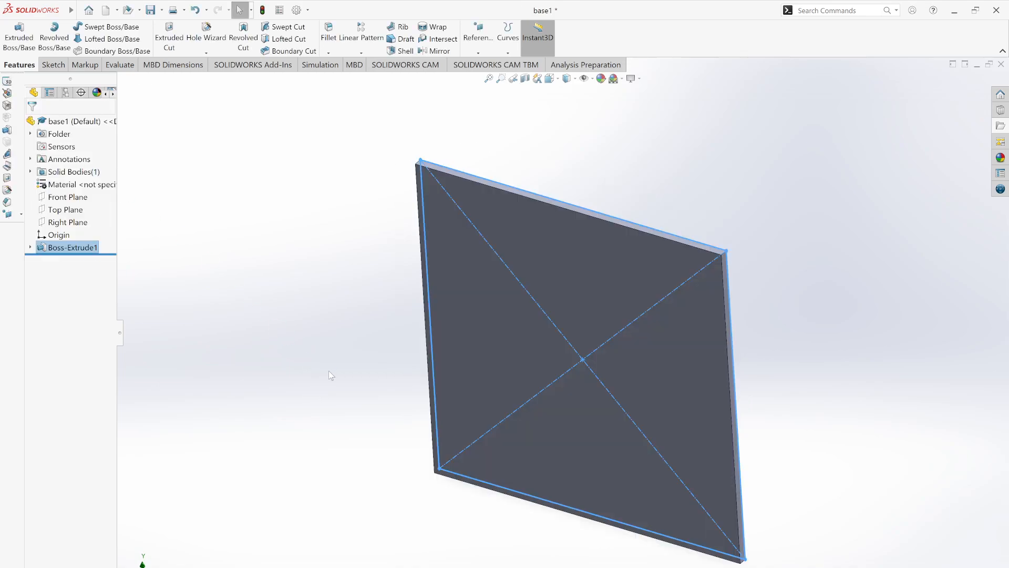
middle_click_drag(329, 370, 349, 346)
left_click(323, 351)
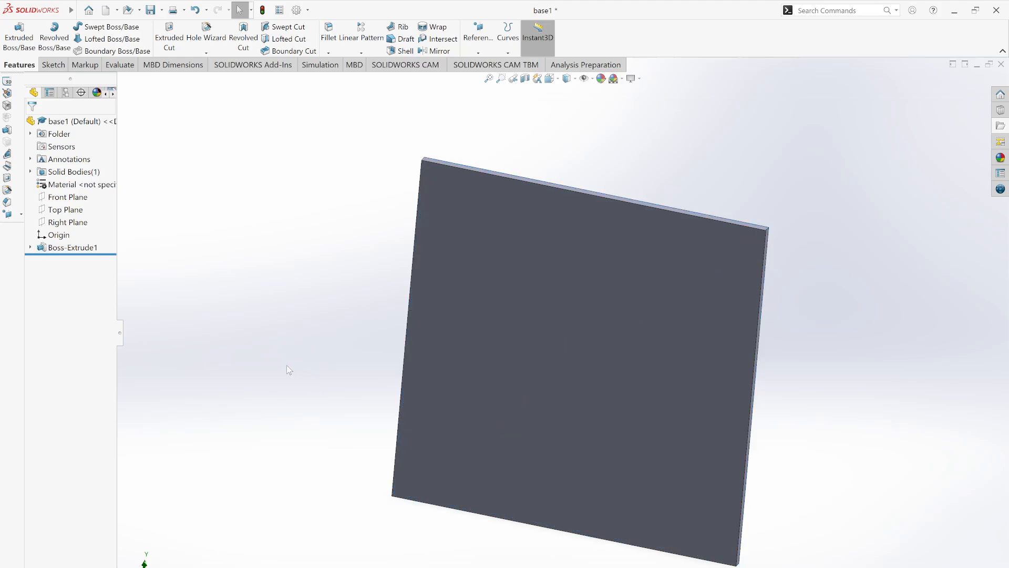
Start a sketch on the plate's large front face and draw a circle about 7.24 in in radius near its upper-left corner.
middle_click_drag(289, 370, 276, 348)
left_click(53, 64)
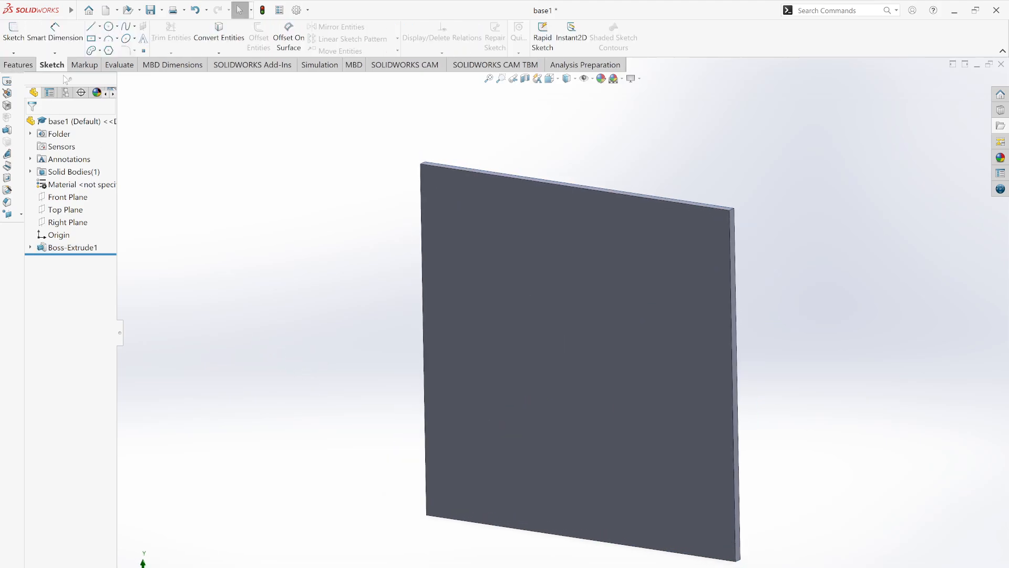
left_click(560, 304)
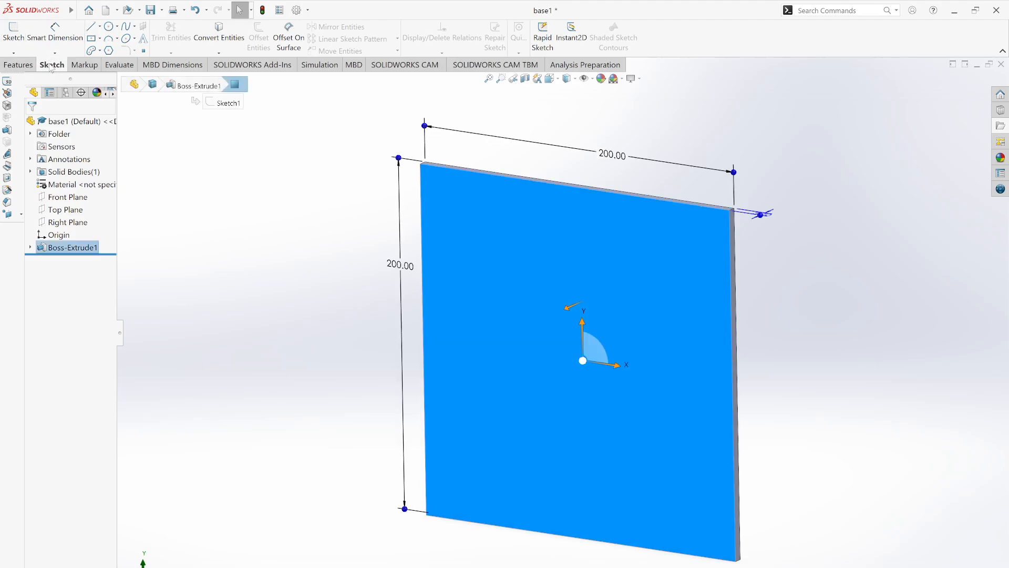
left_click(13, 31)
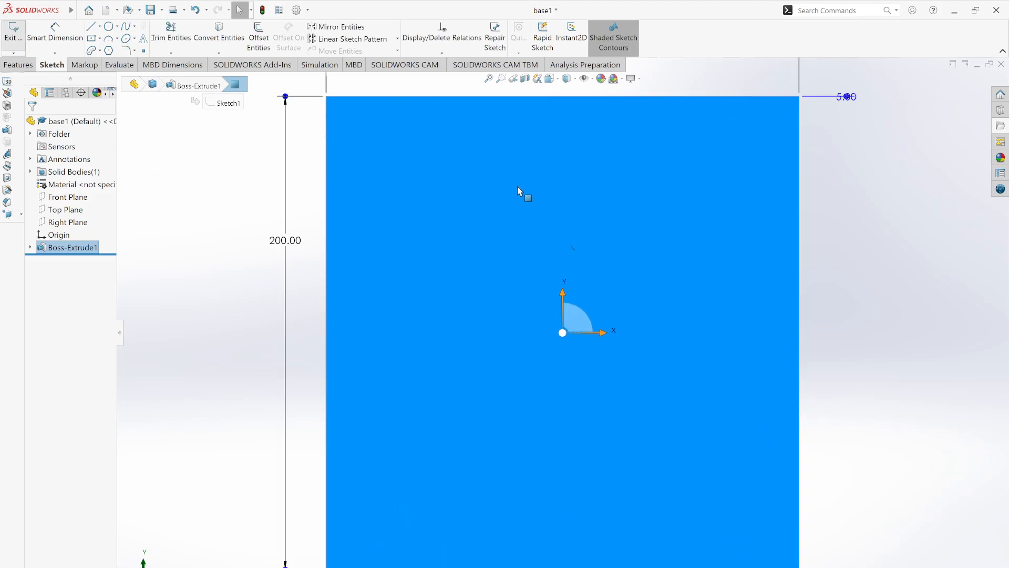
left_click(109, 26)
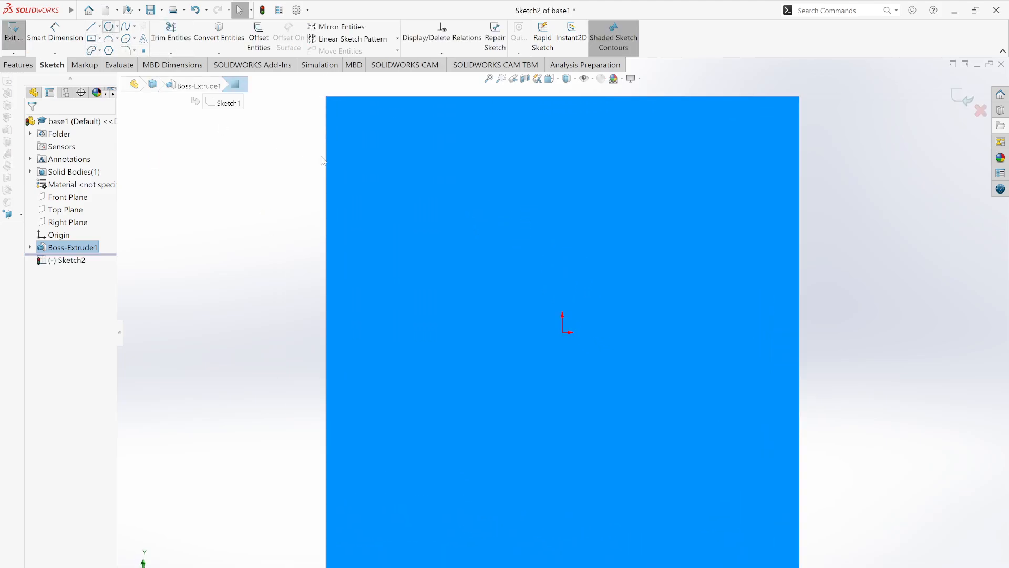
left_click(434, 170)
left_click(444, 184)
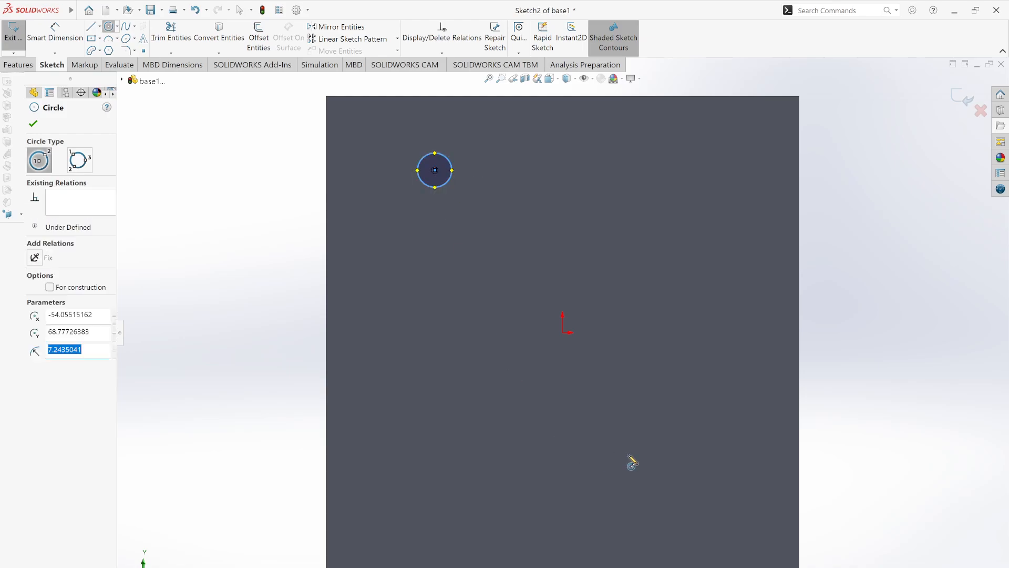
Sketch three more circles with radii of about 9.35 in at the plate's lower right, 6.33 in at upper right and 6.04 in at lower left.
left_click(680, 449)
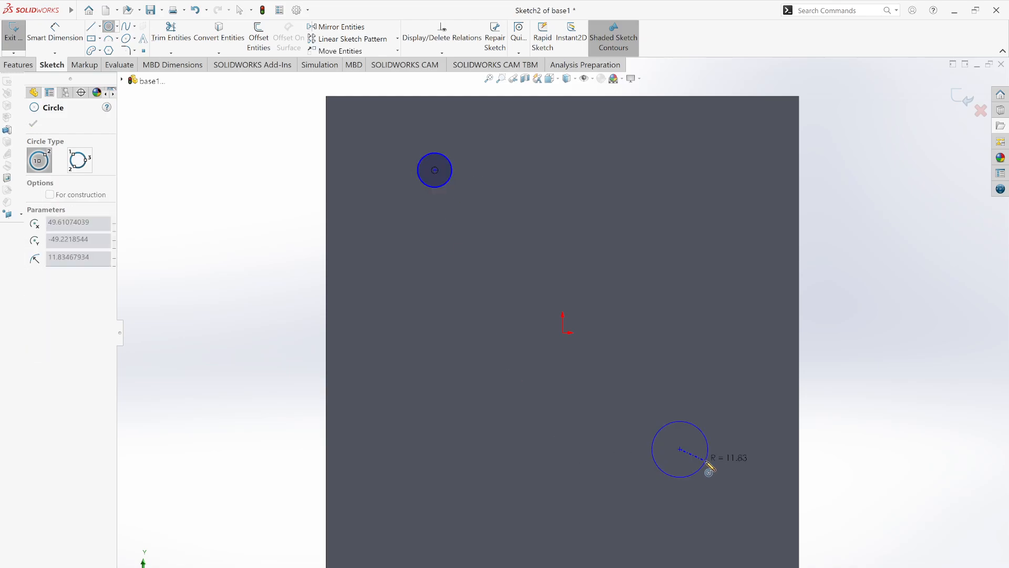
left_click(703, 456)
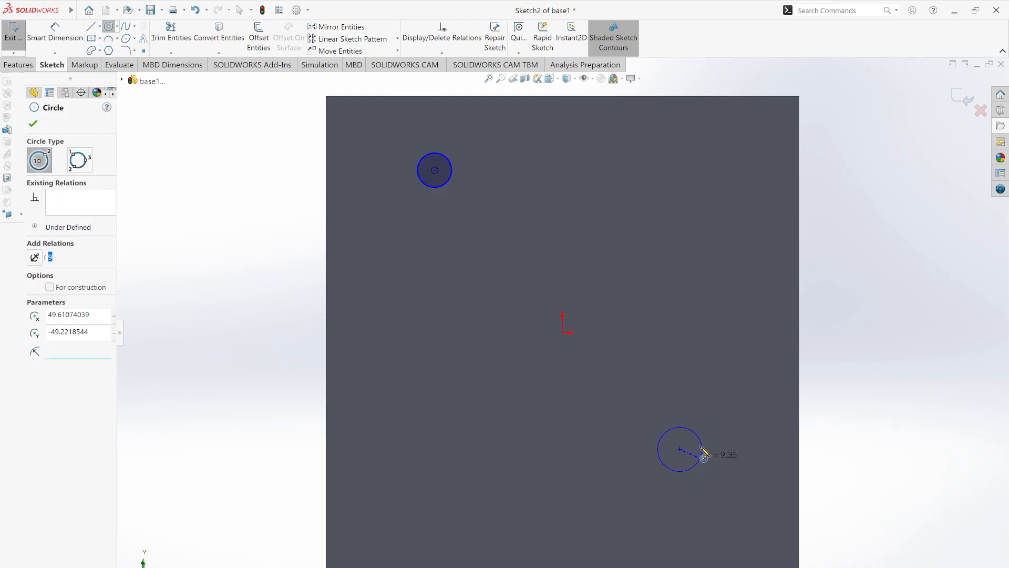
left_click(695, 231)
left_click(684, 242)
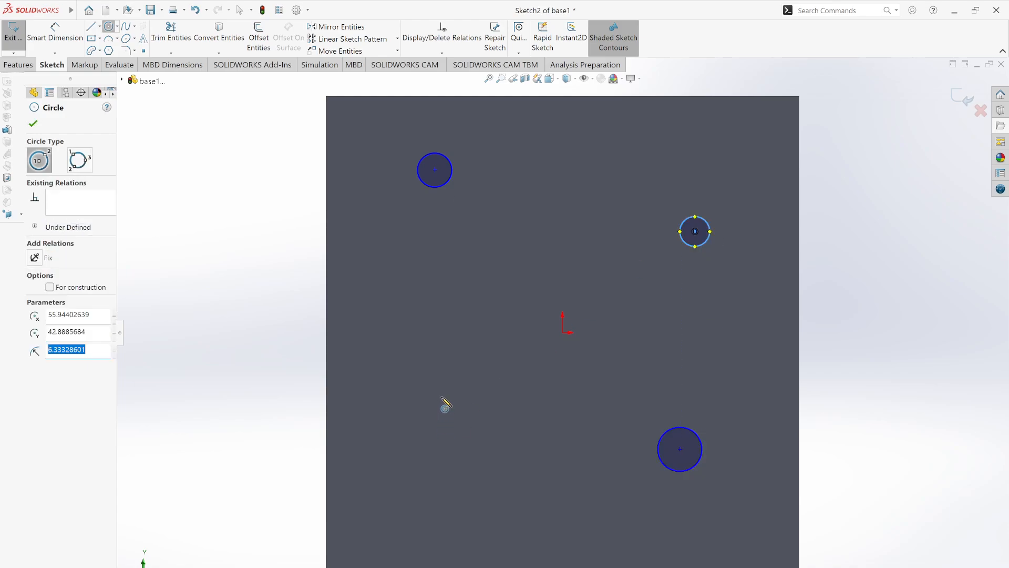
left_click(435, 391)
left_click(423, 400)
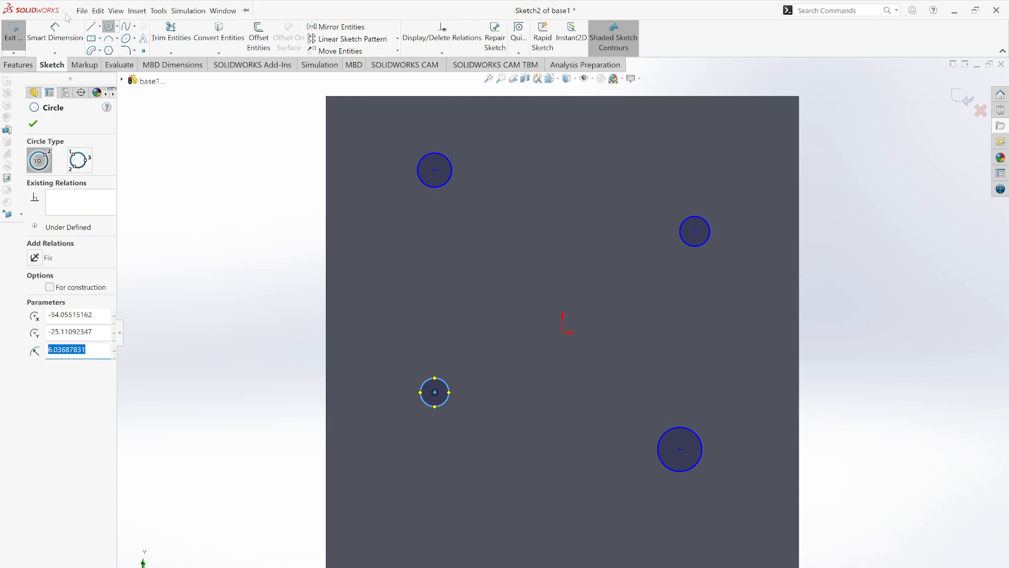
Dimension the plate's upper-right and lower-left circles to a diameter of 4 in each.
left_click(54, 32)
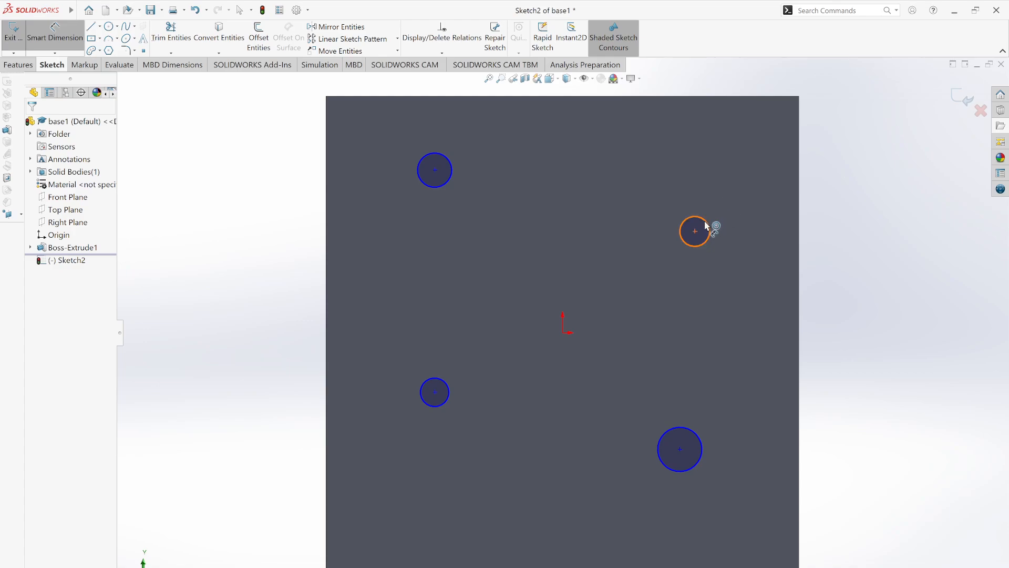
left_click(708, 215)
left_click(724, 195)
type("4")
key("Return")
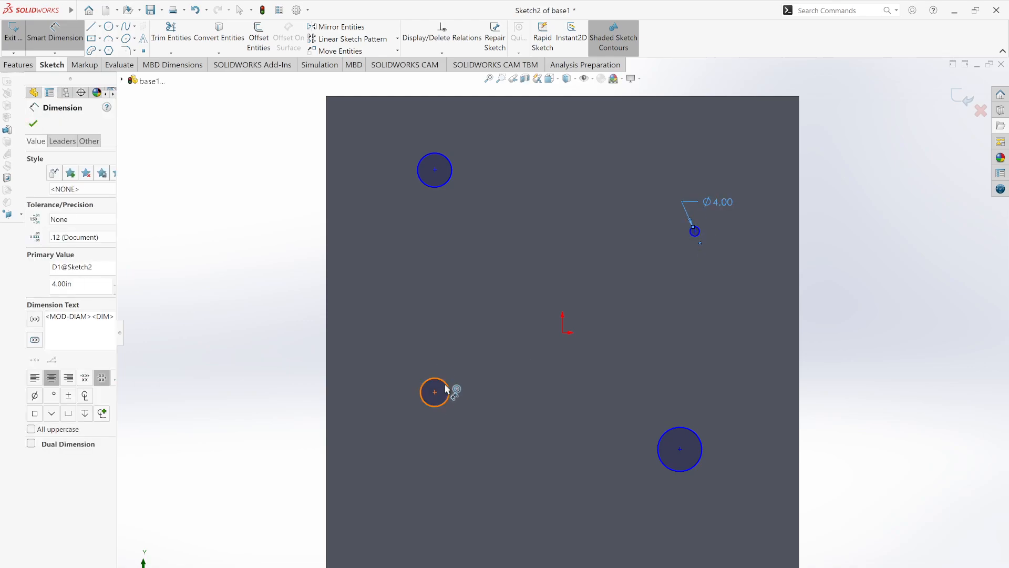
left_click(446, 387)
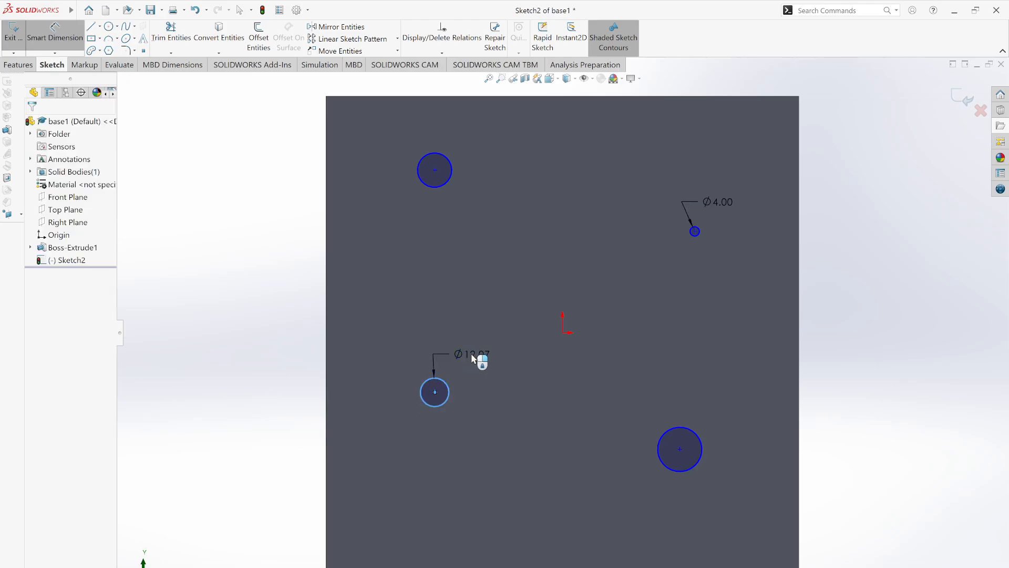
left_click(472, 357)
type("4")
key("Return")
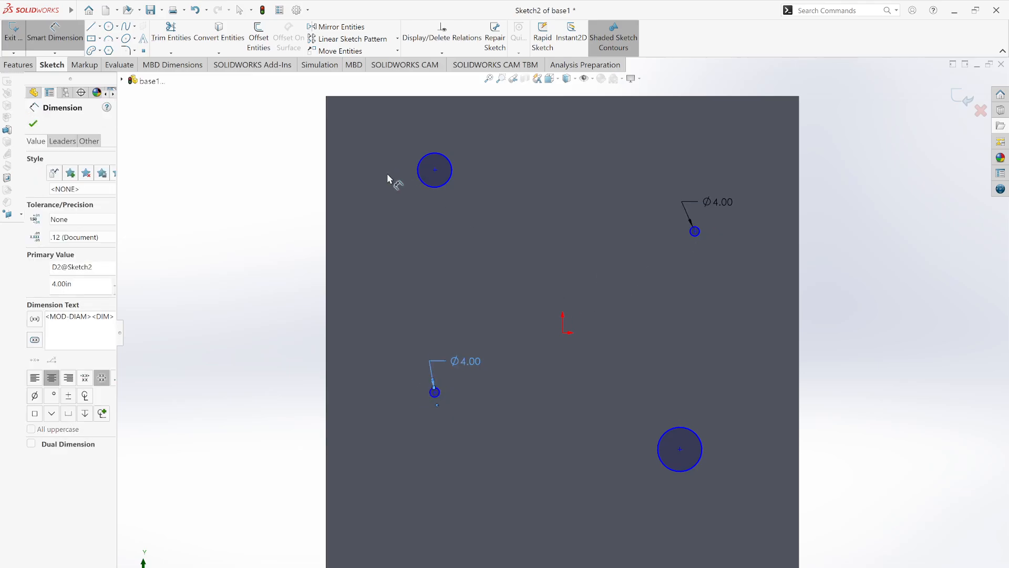
Dimension the plate's upper-left and lower-right circles to a diameter of 10 in each.
left_click(445, 183)
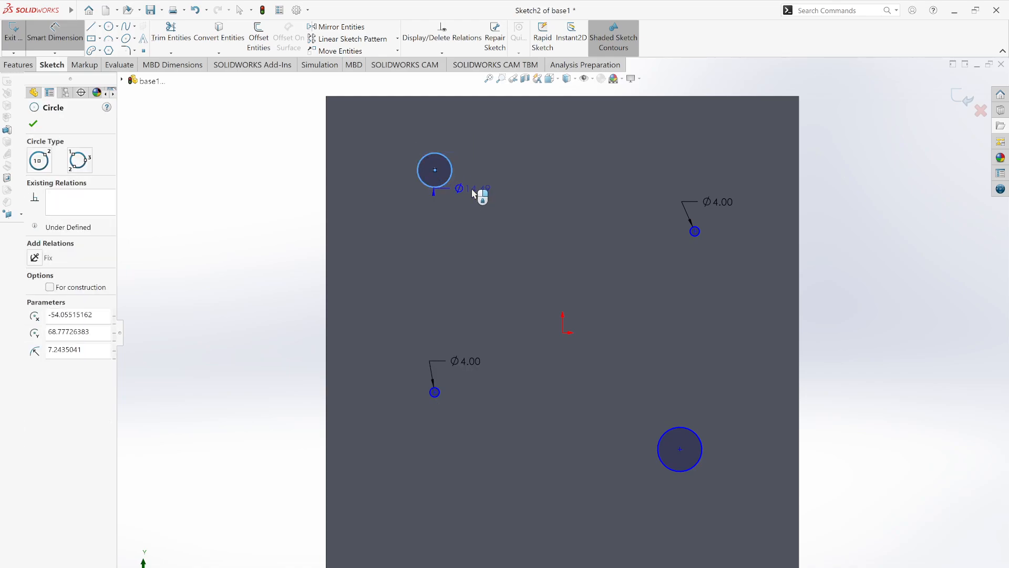
left_click(470, 210)
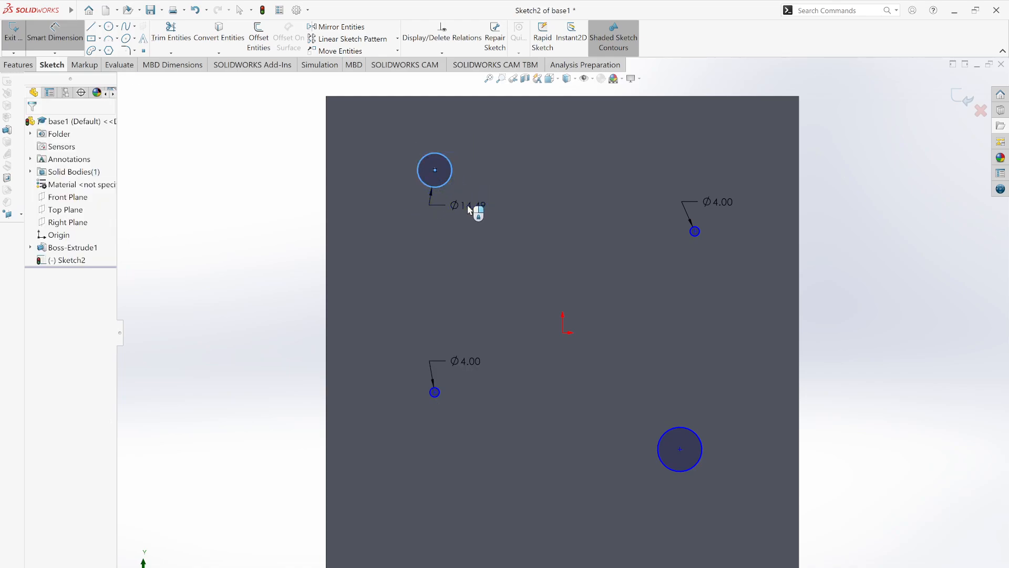
type("10")
key("Return")
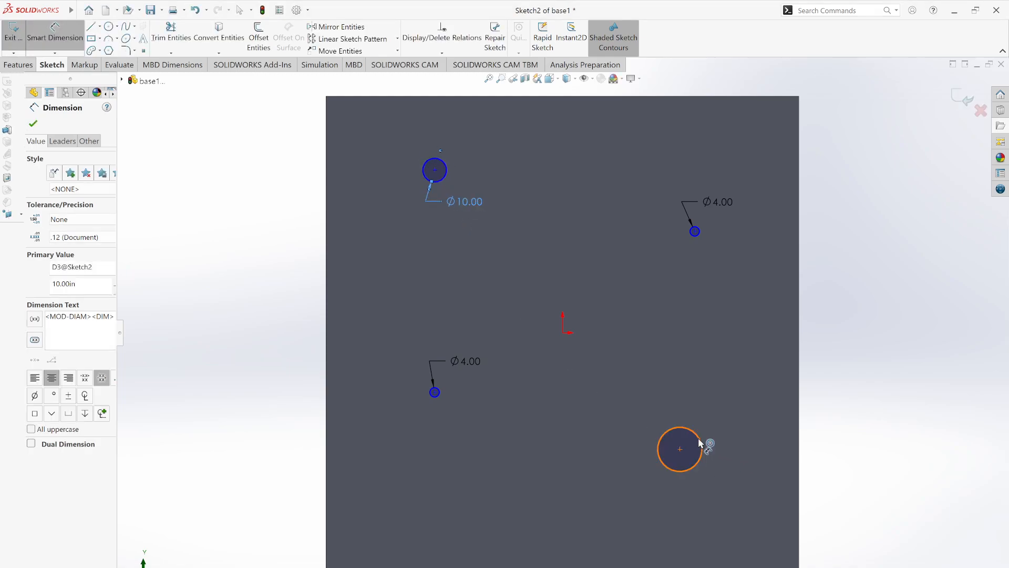
left_click(699, 443)
left_click(730, 444)
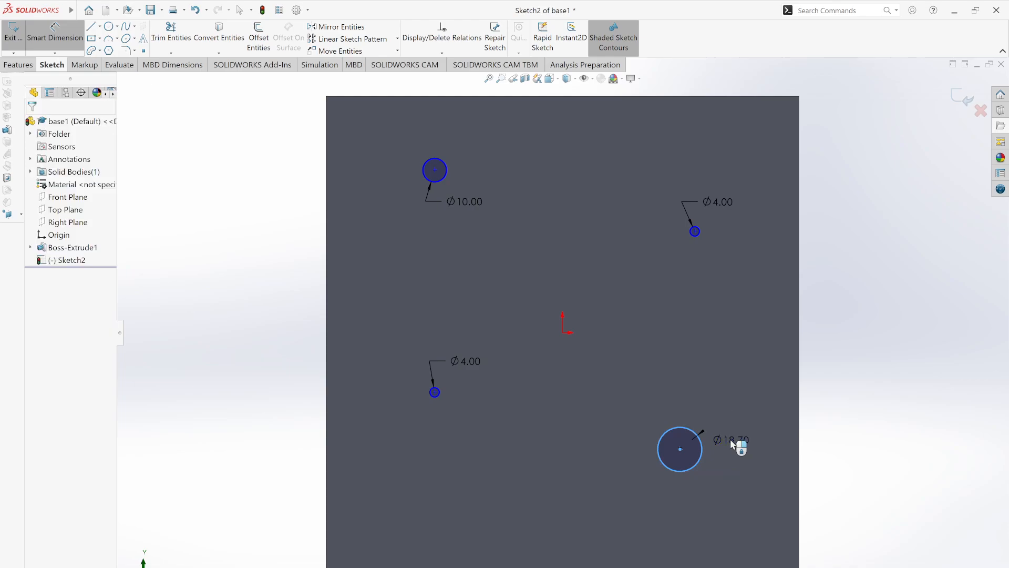
type("10")
key("Return")
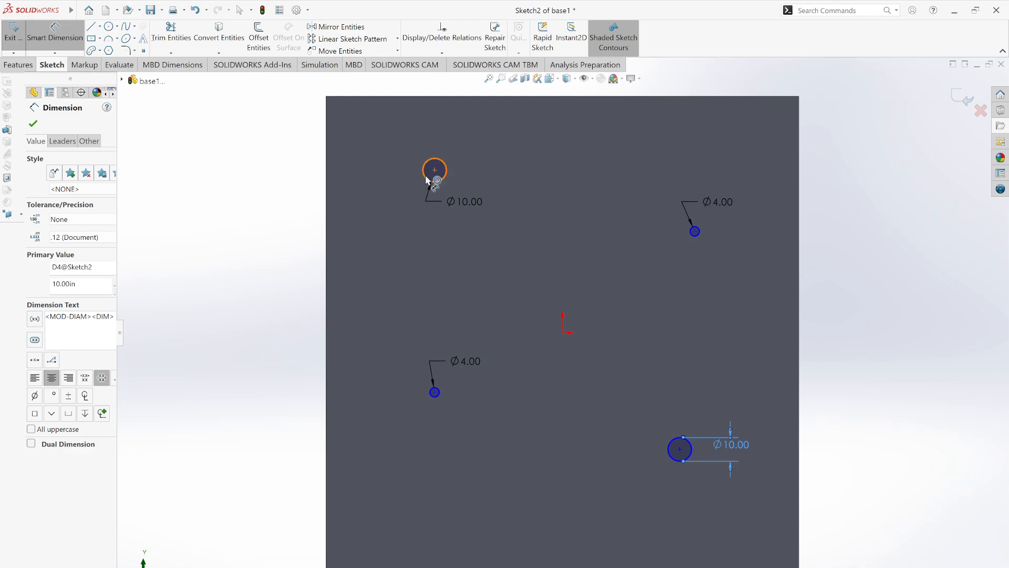
Position the upper-left circle 45 in from the plate's left edge and 35 in from its top edge.
left_click(356, 181)
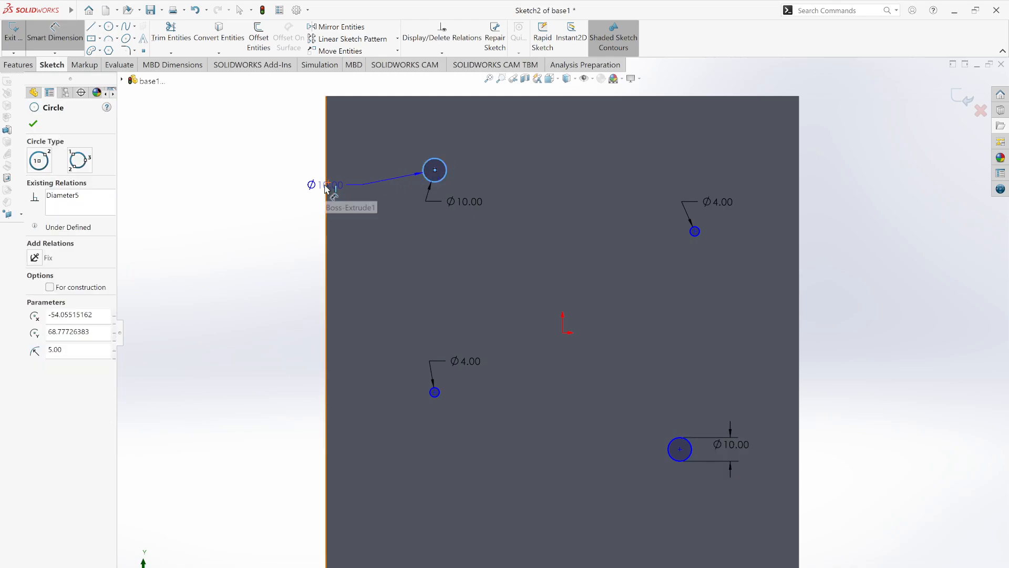
left_click(326, 205)
left_click(283, 195)
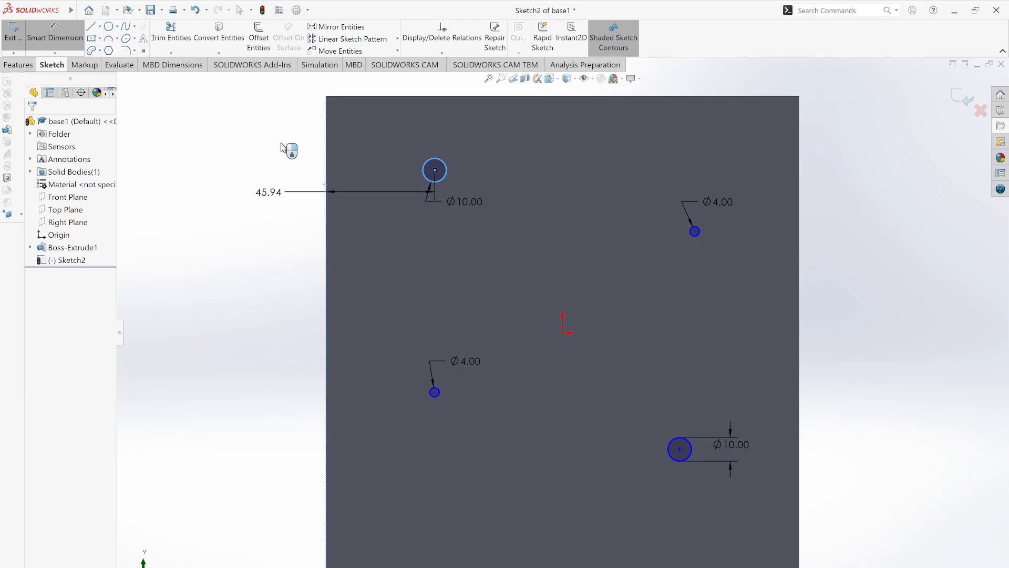
type("45.00in")
key("Return")
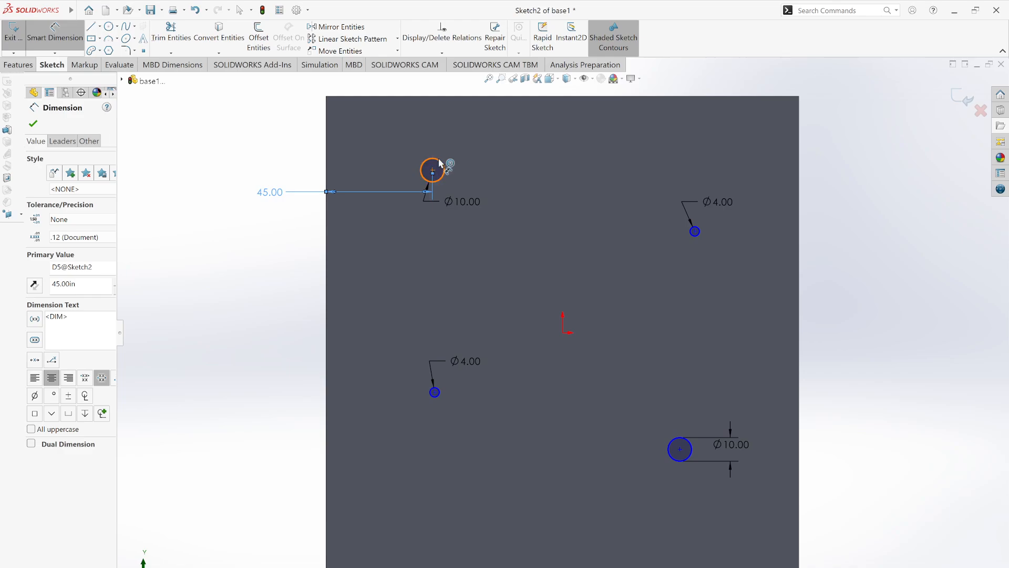
left_click(427, 140)
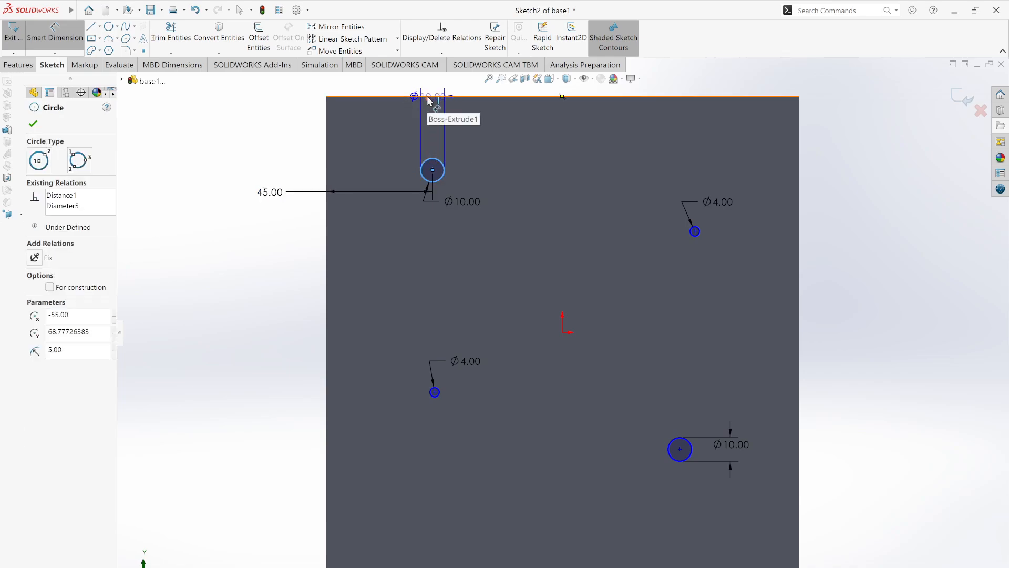
left_click(426, 96)
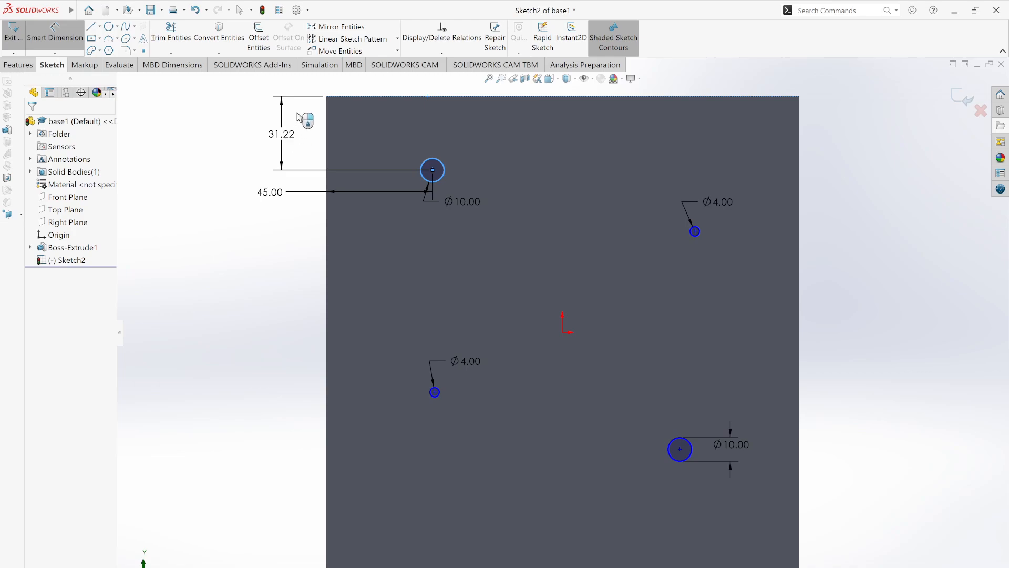
left_click(298, 117)
type("35")
key("Return")
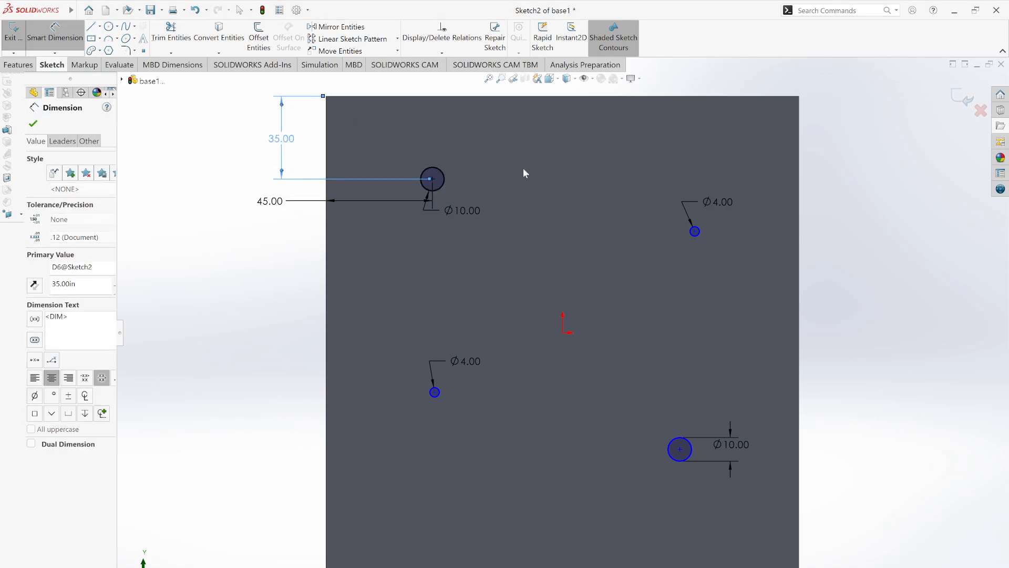
left_click(701, 237)
left_click(742, 264)
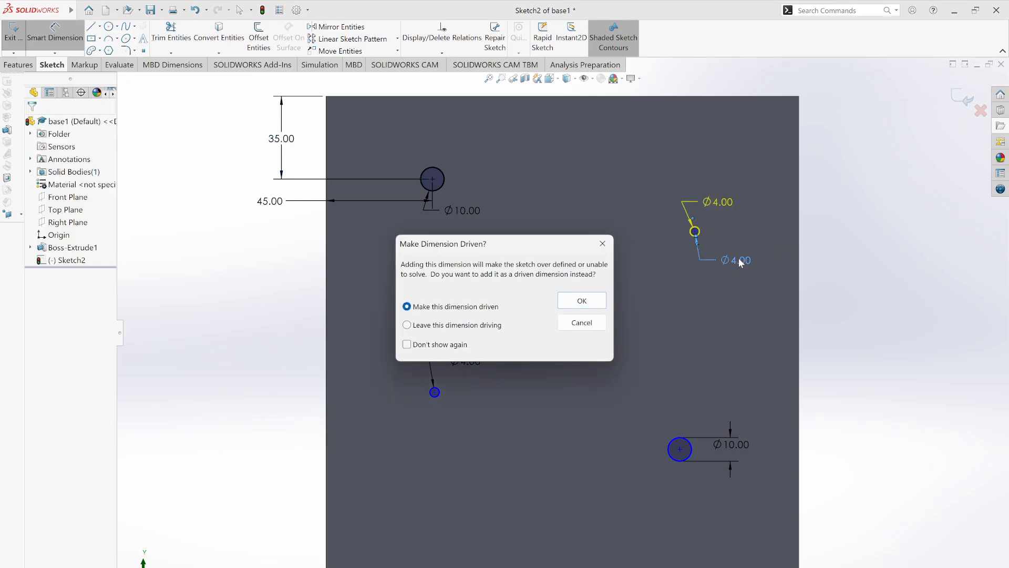
key("Escape")
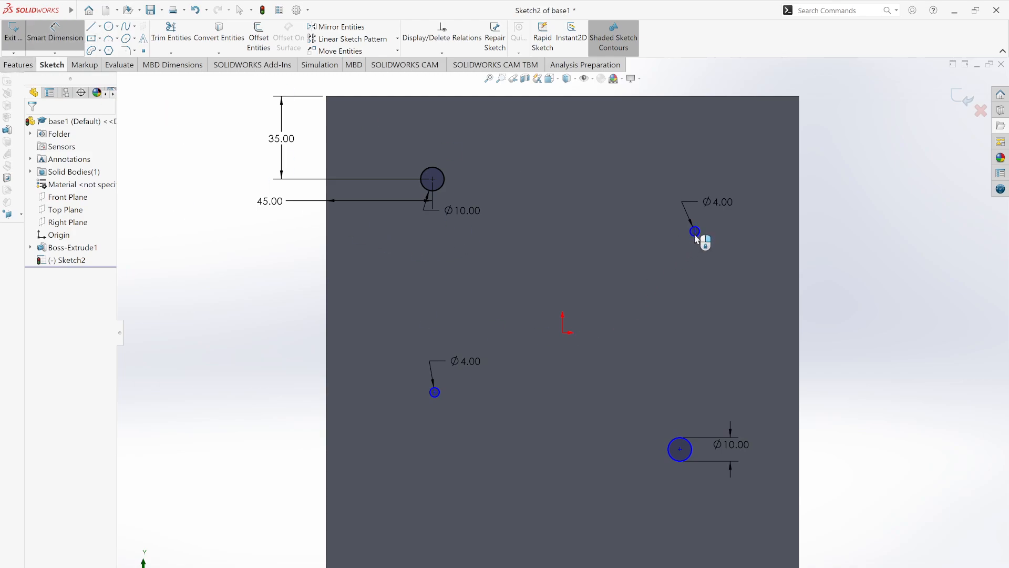
Position the upper-right circle 45 in from the plate's right edge and 165 in above its bottom edge.
left_click(695, 237)
left_click(799, 235)
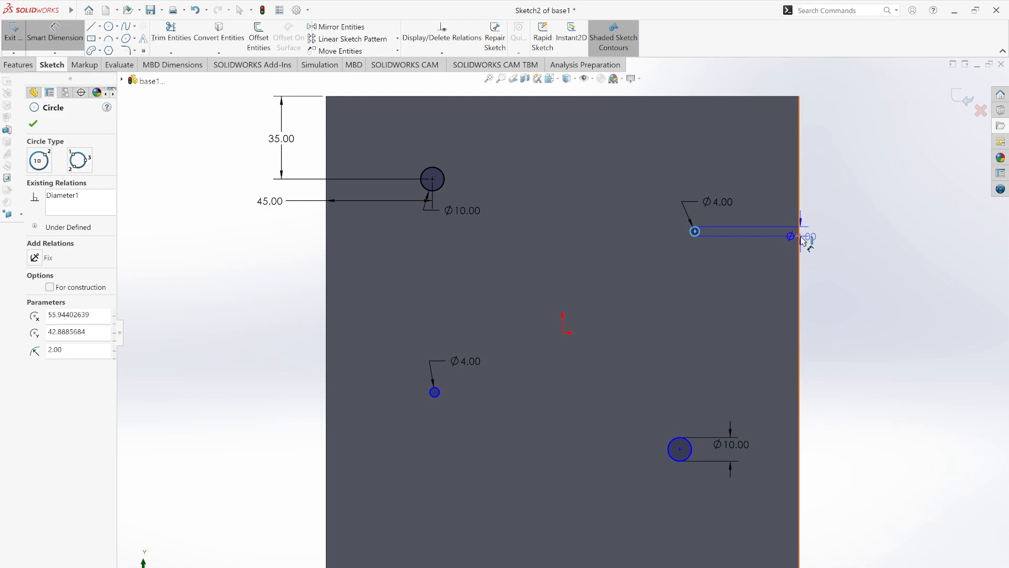
left_click(744, 268)
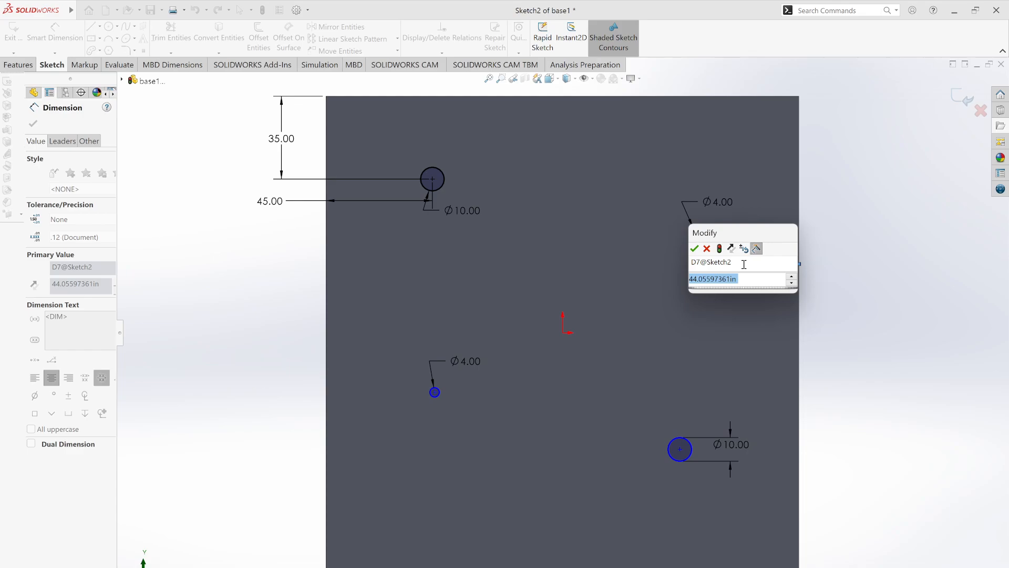
type("45")
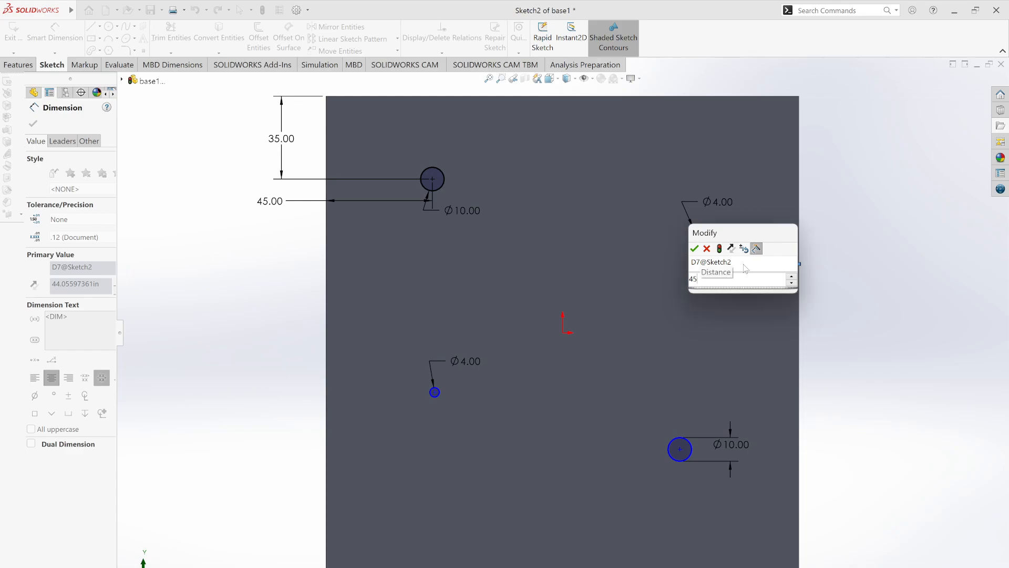
key("Return")
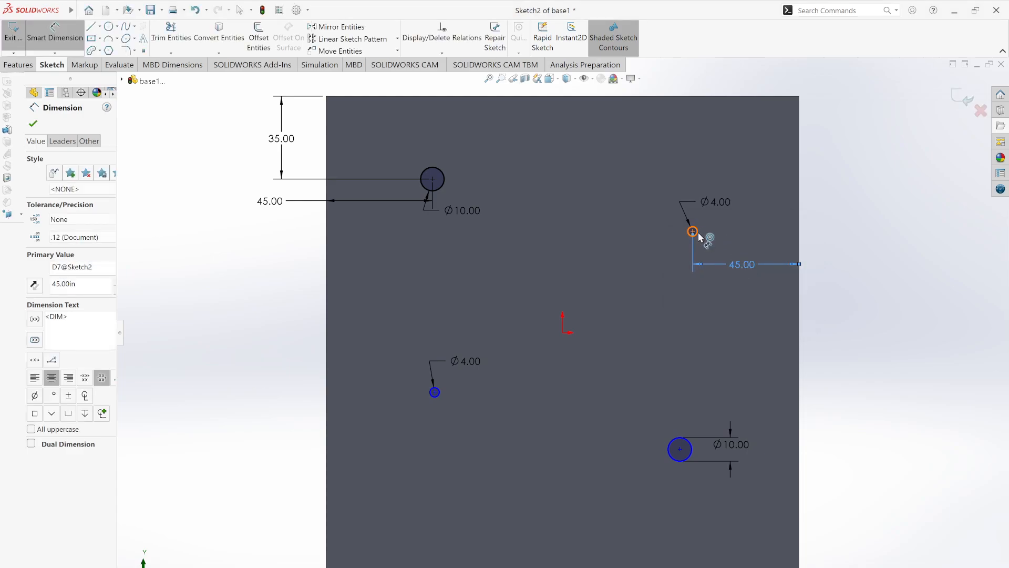
left_click(694, 232)
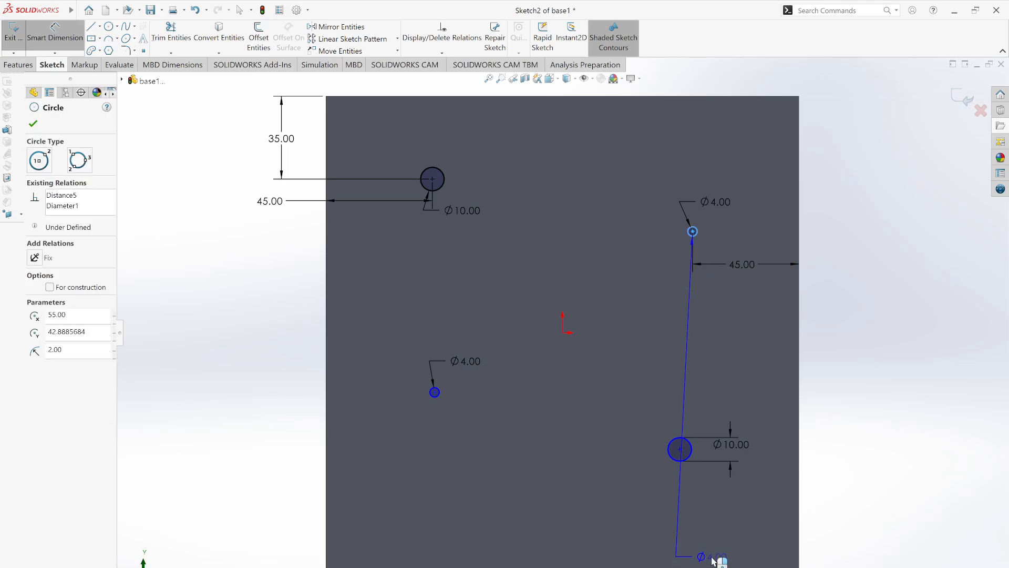
left_click(679, 565)
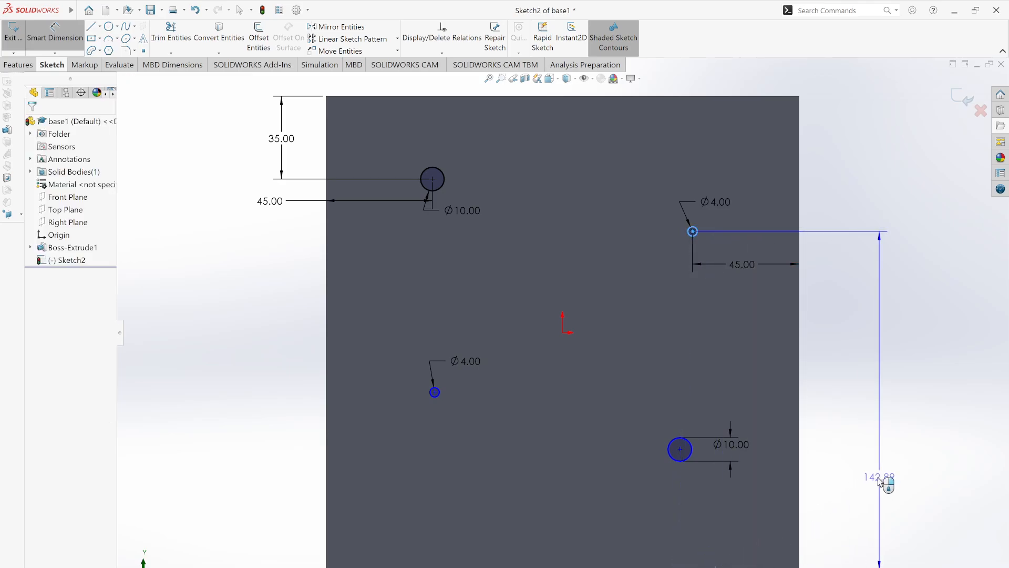
left_click(877, 483)
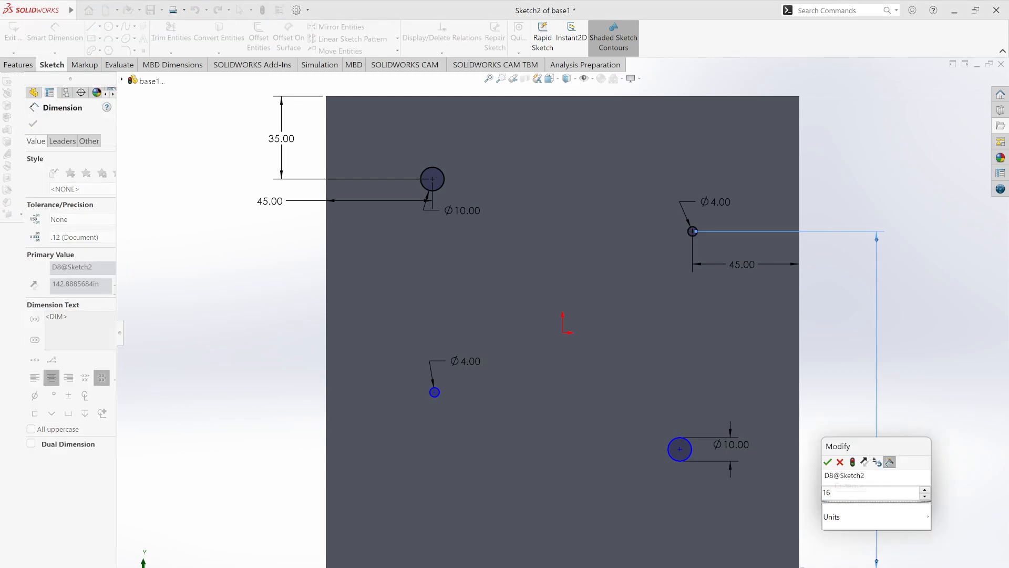
key("Return")
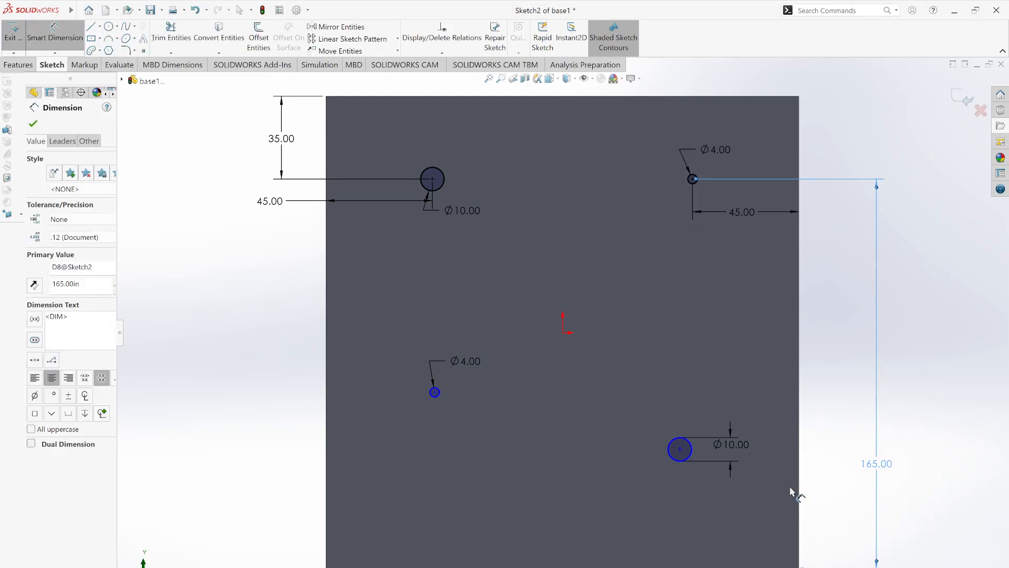
Change the upper-right 4 in circle's height above the plate's bottom edge to 135 in.
double_click(874, 465)
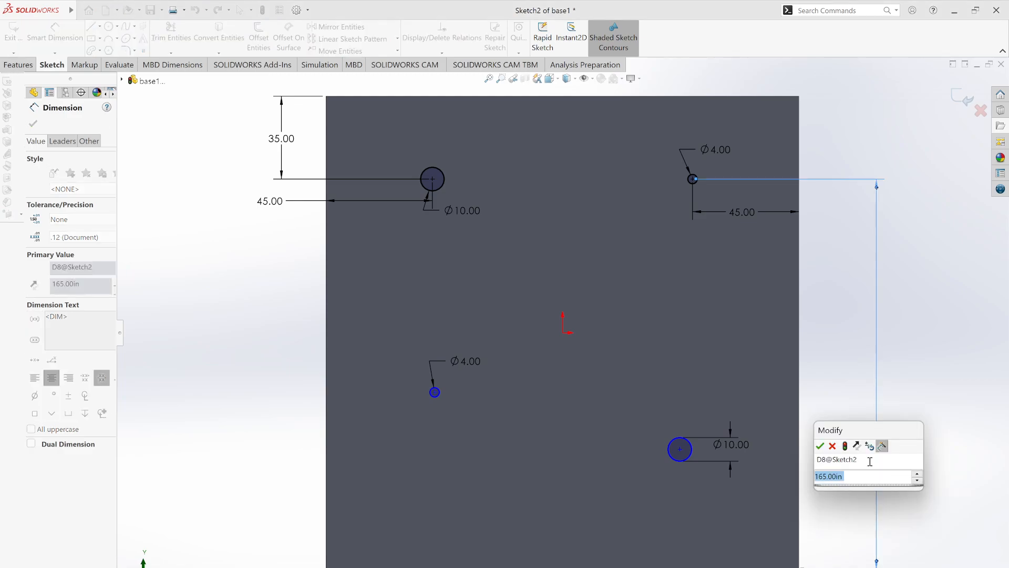
type("135")
key("Return")
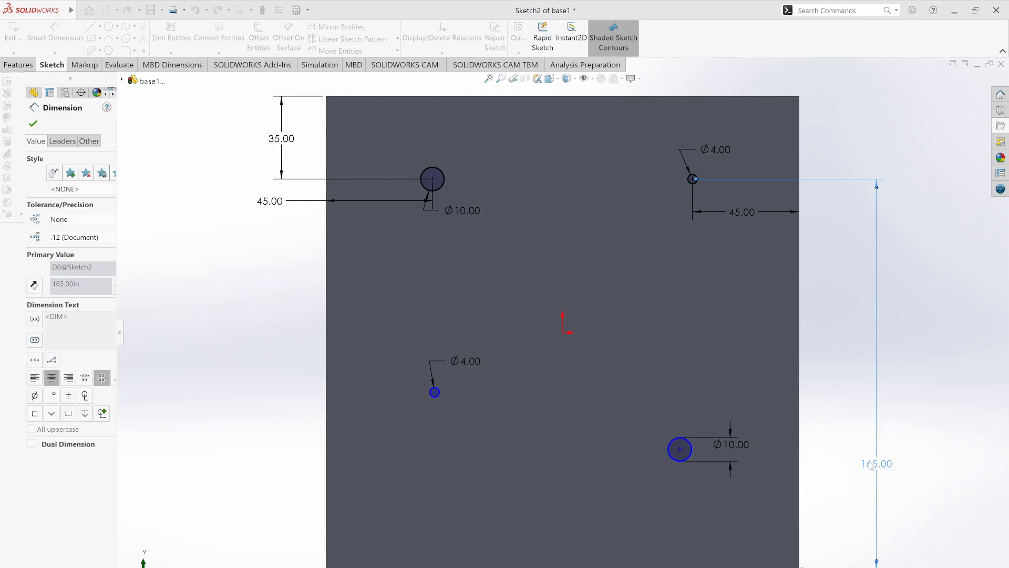
Position the lower-right 10 in circle 45 in above the plate's bottom edge and 120 in from its right edge.
left_click(677, 462)
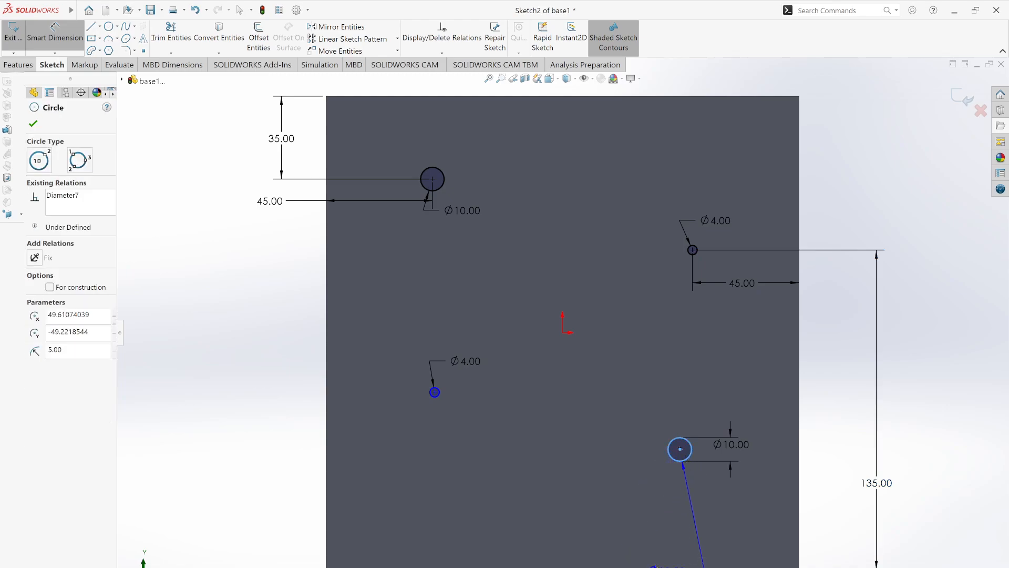
left_click(667, 567)
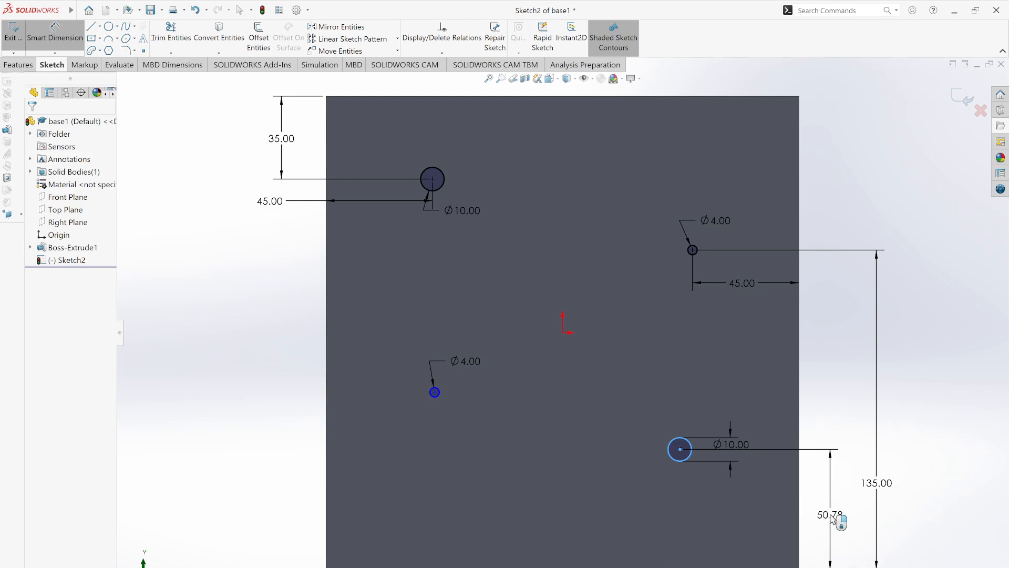
left_click(831, 518)
type("45.00in")
key("Return")
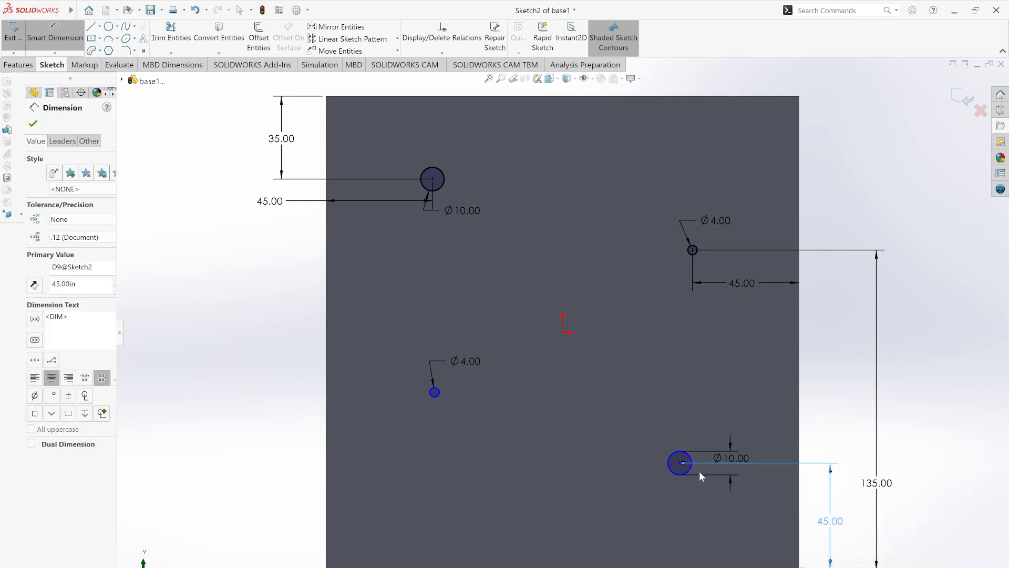
left_click(695, 469)
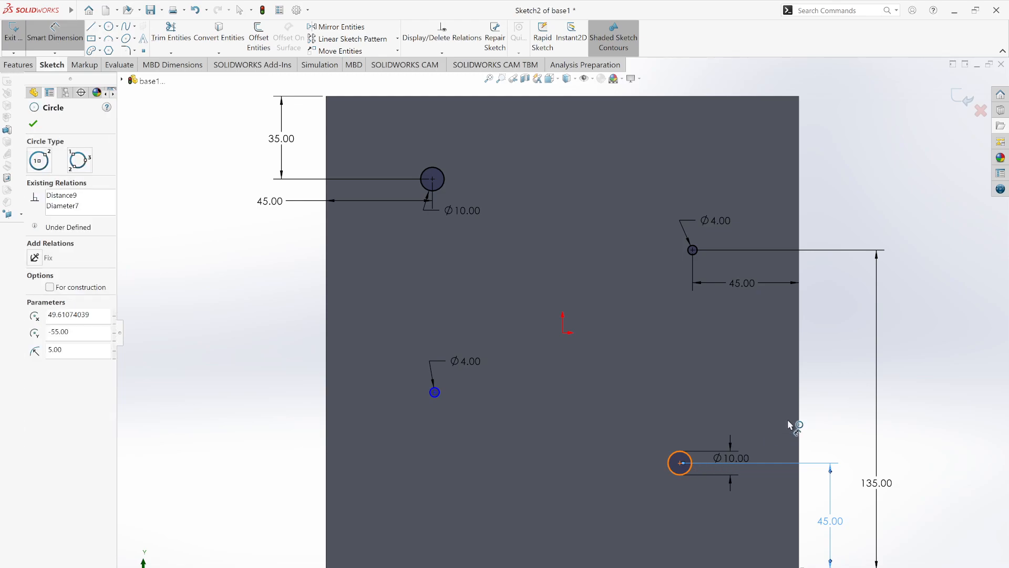
left_click(800, 415)
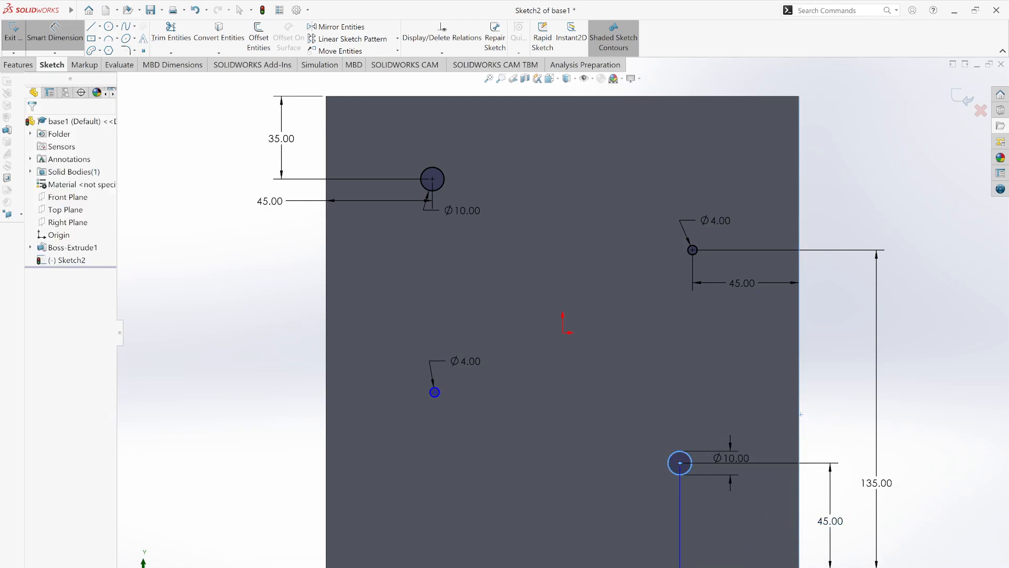
left_click(756, 567)
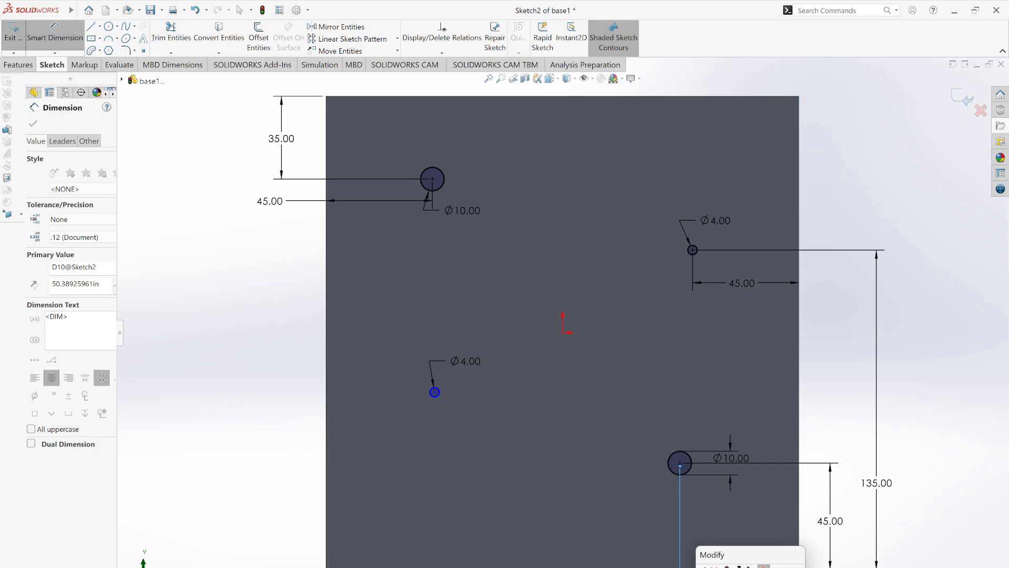
type("120")
key("Return")
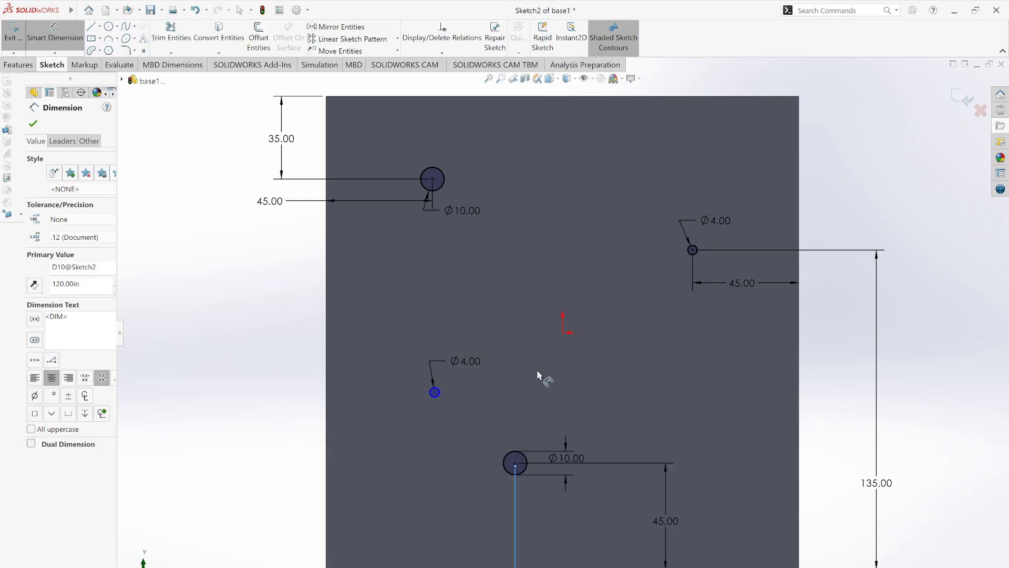
Position the lower-left 4 in circle 20 in from the plate's left edge and 90 in above its bottom edge.
left_click(434, 393)
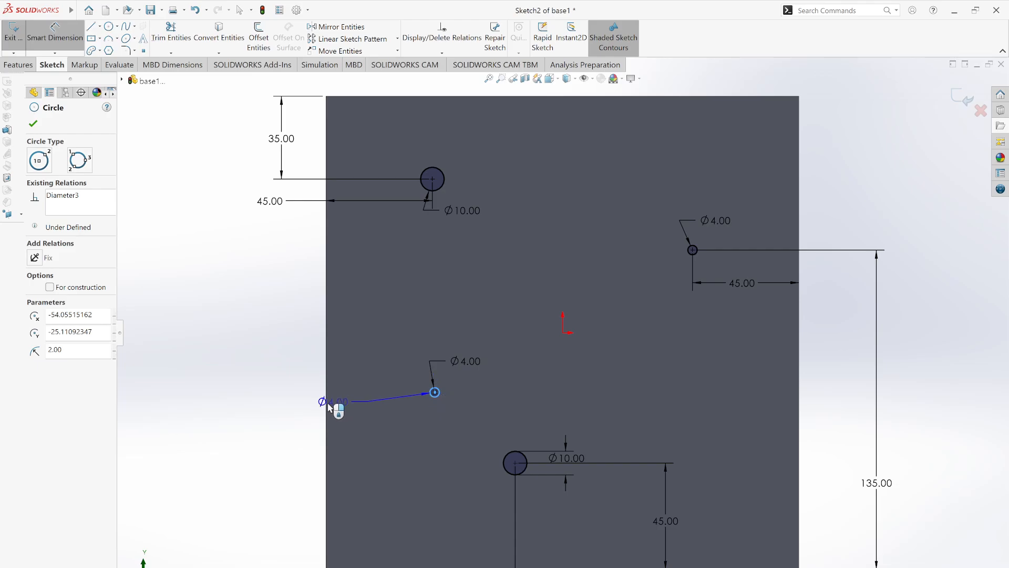
left_click(327, 415)
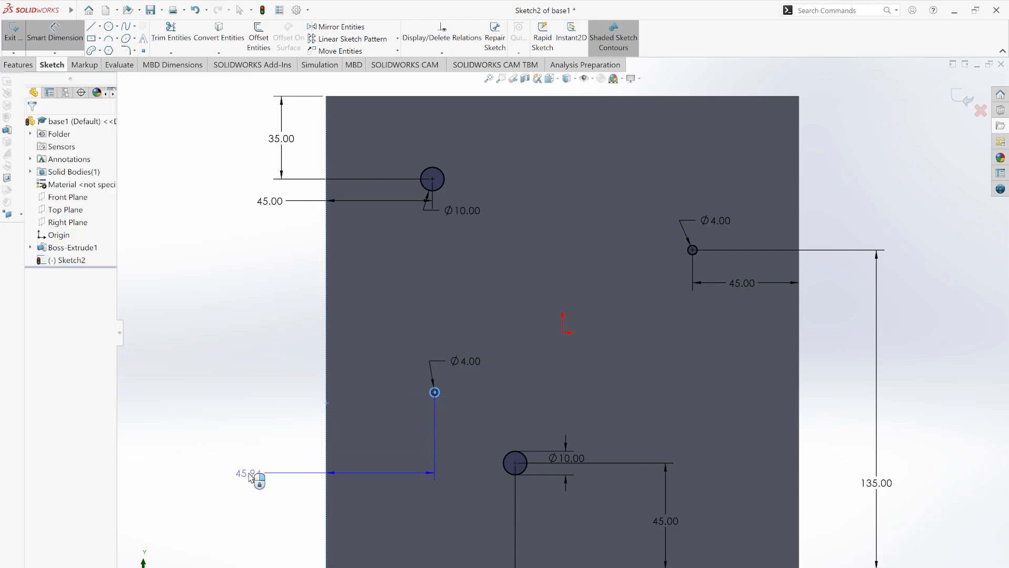
left_click(250, 476)
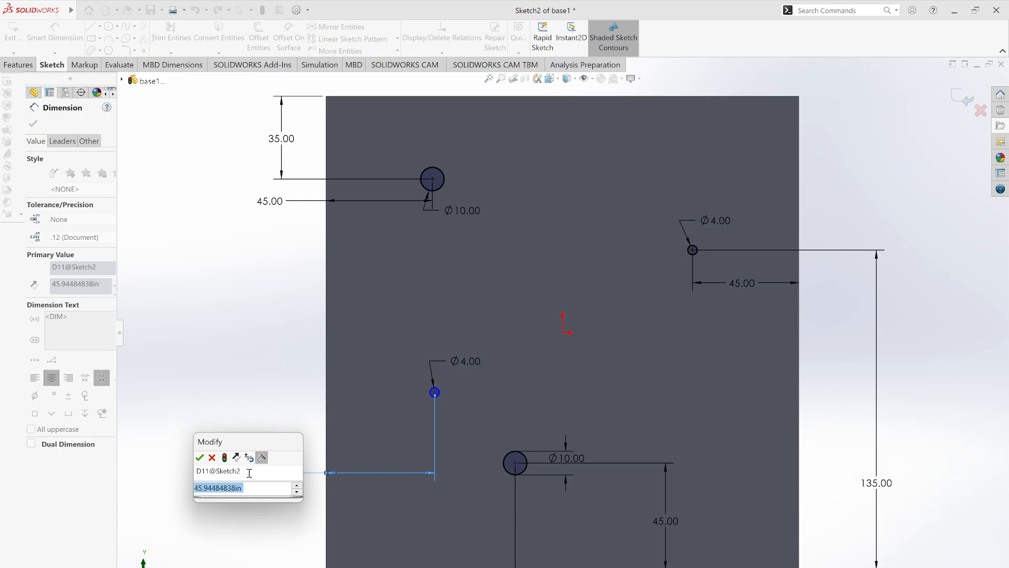
type("20")
key("Return")
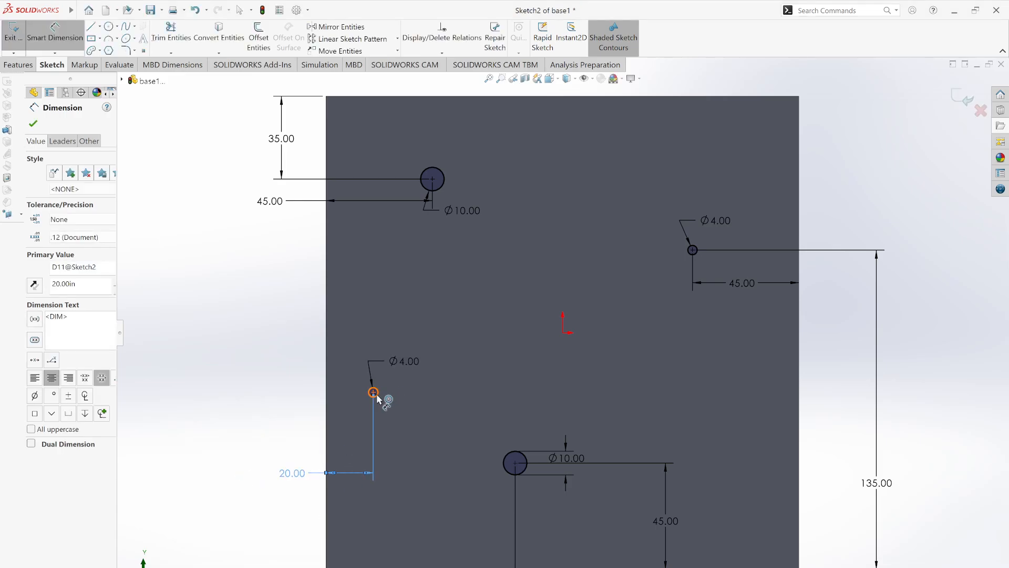
left_click(373, 392)
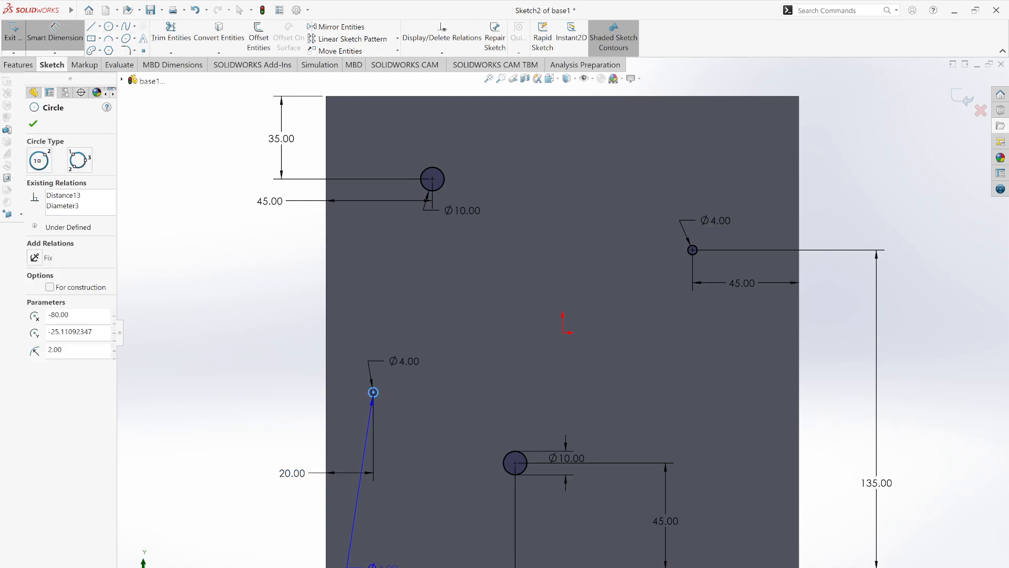
left_click(382, 567)
left_click(216, 476)
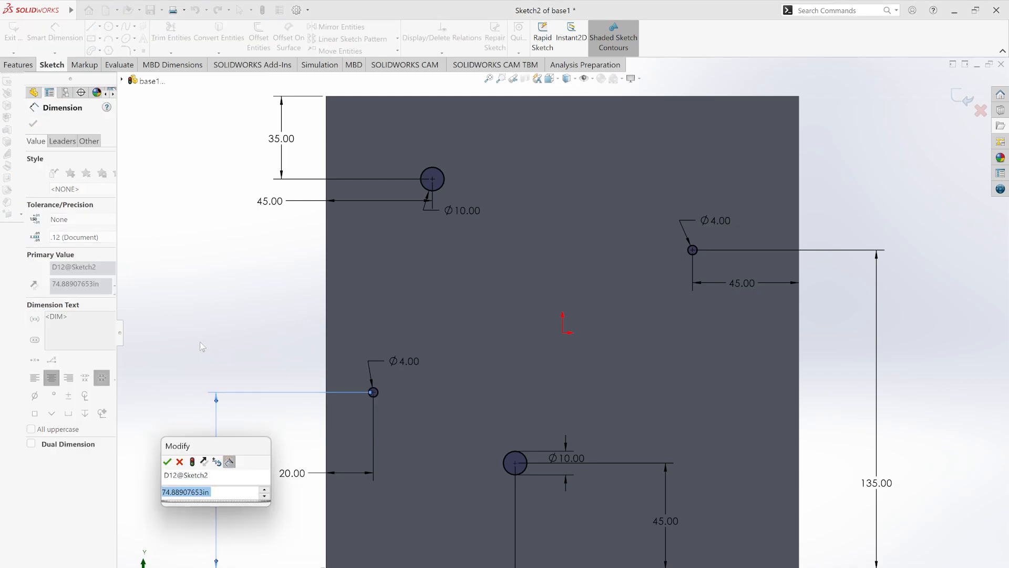
type("90")
key("Return")
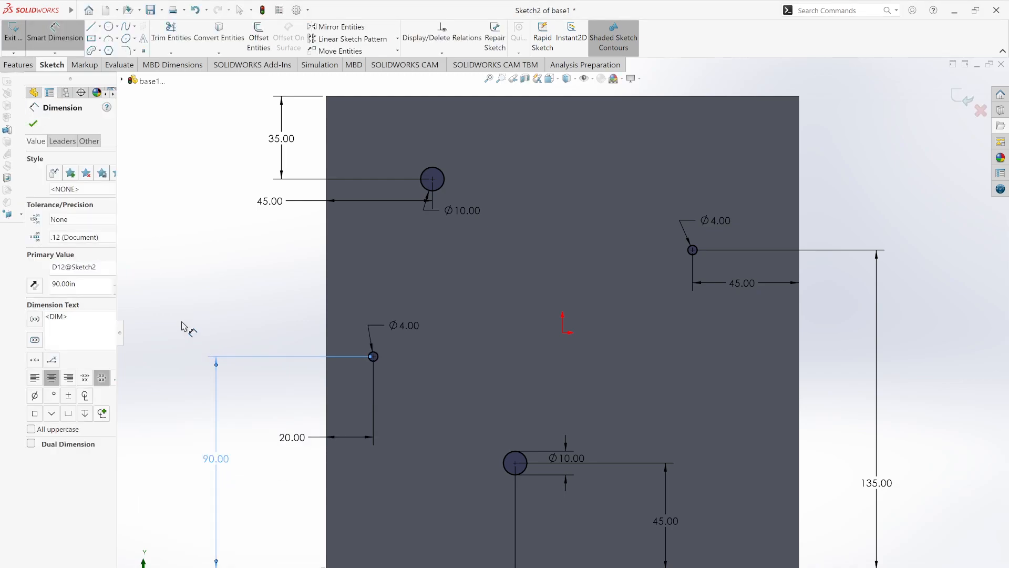
left_click(31, 126)
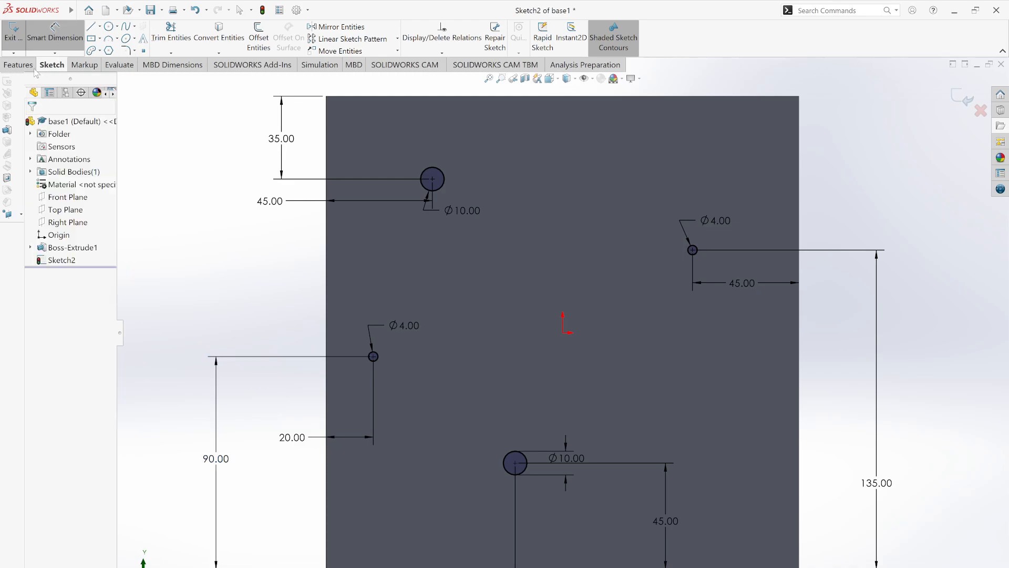
Extrude the four sketched circles as bosses with a blind depth of 20 in, merged with the plate.
left_click(19, 67)
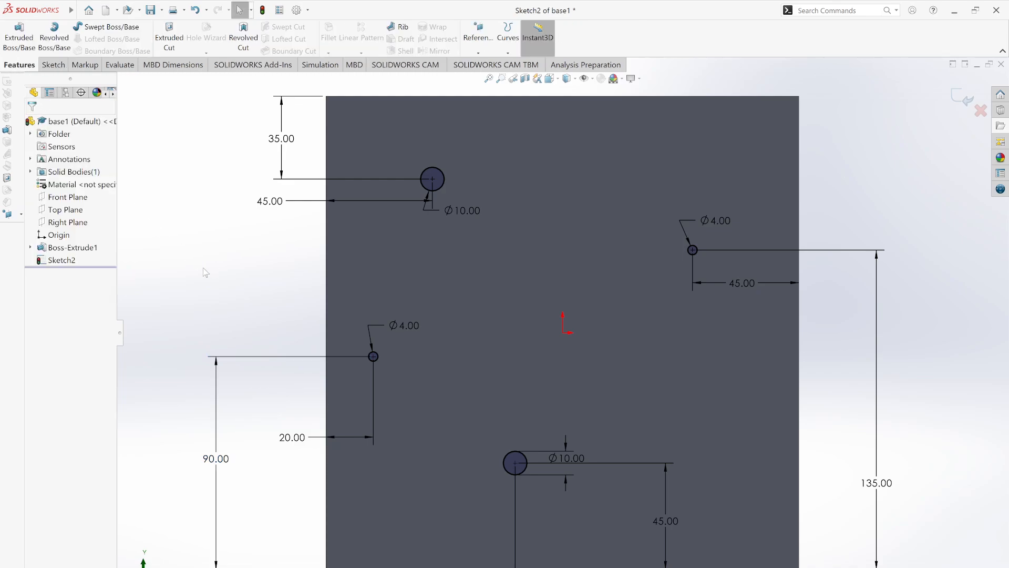
left_click(19, 37)
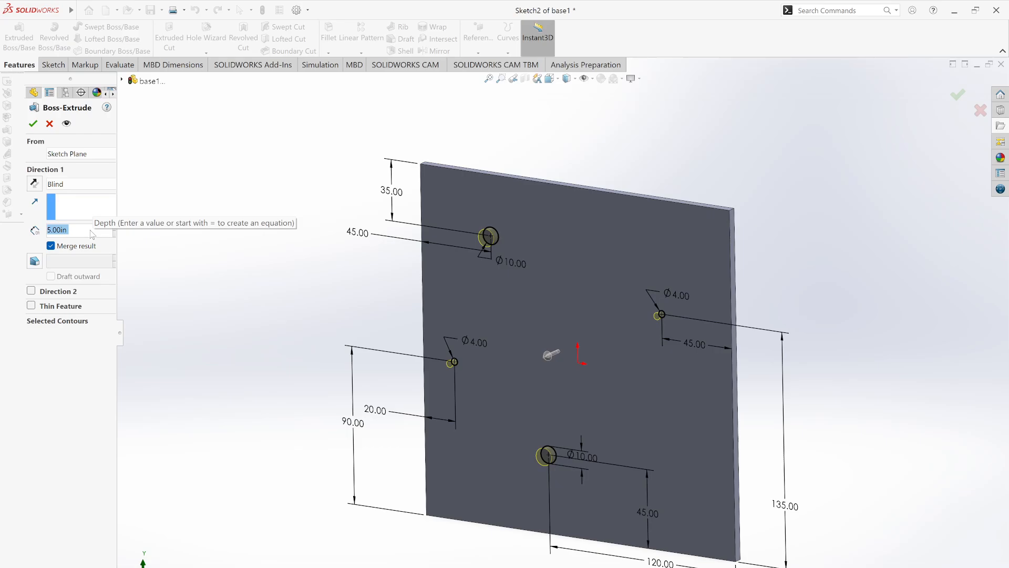
type("15")
key("Return")
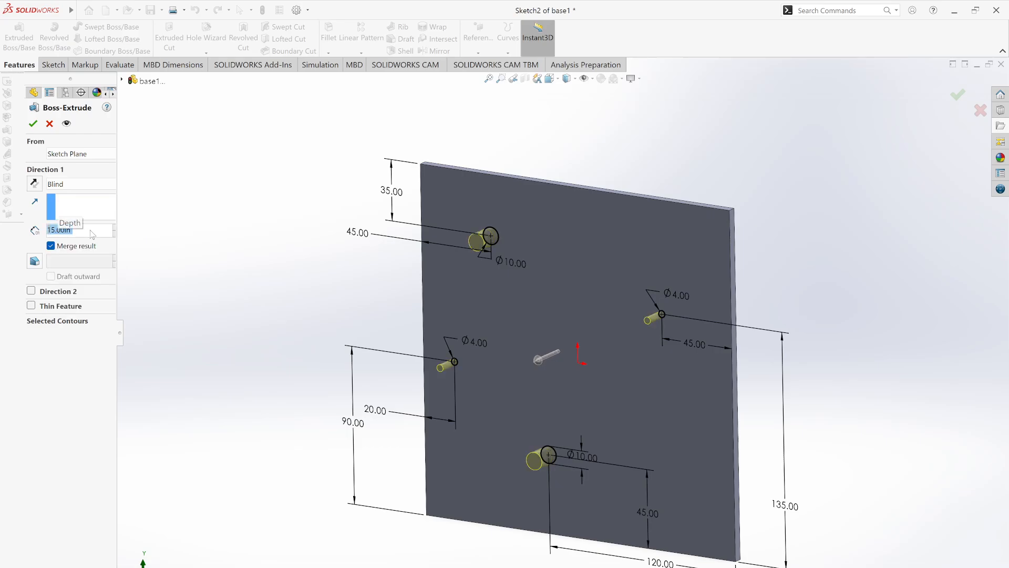
type("20")
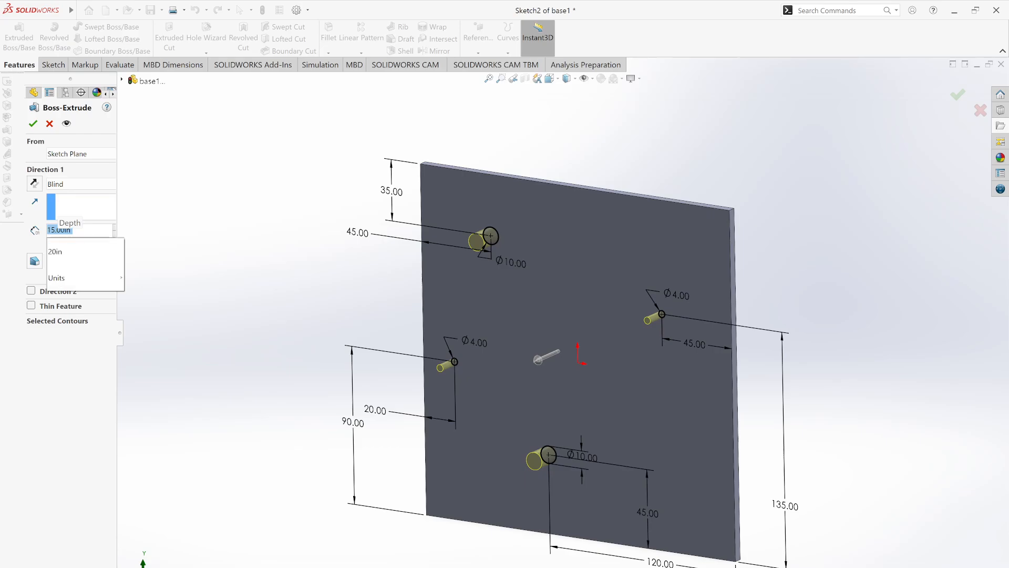
key("Return")
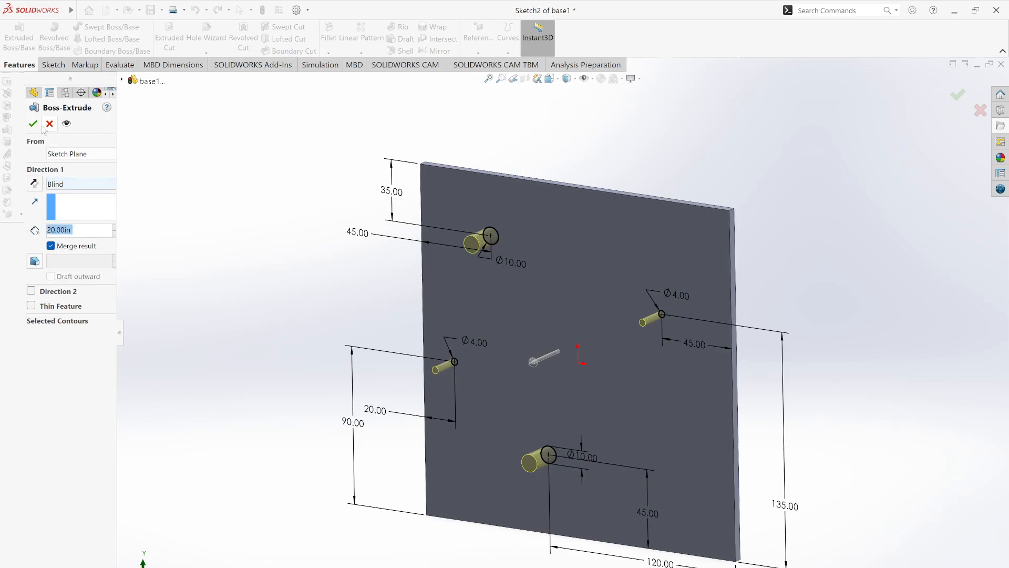
left_click(29, 124)
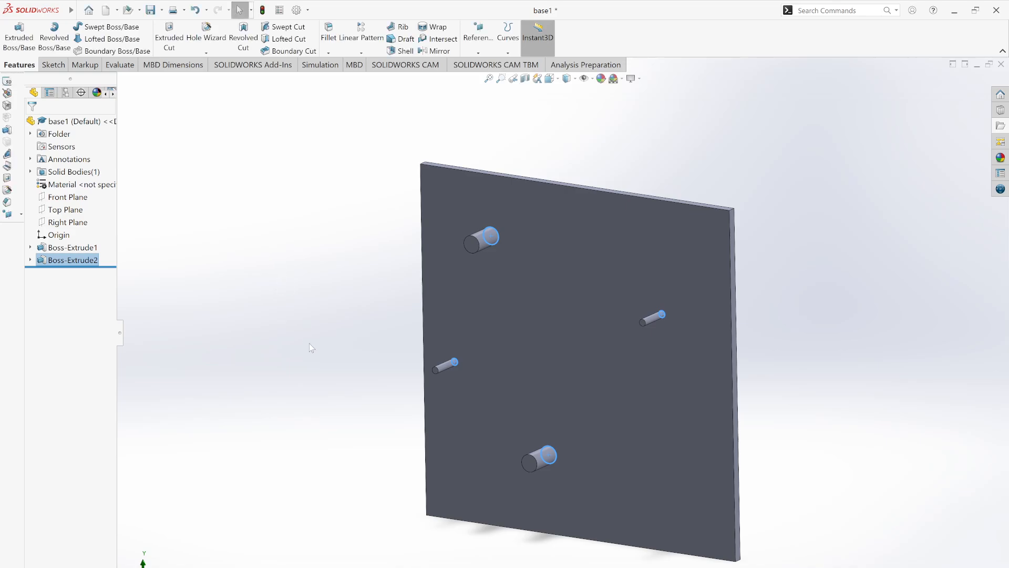
Find the Dome command and add 5 in domes to the end faces of the two 10 in pegs.
middle_click_drag(315, 343, 316, 378)
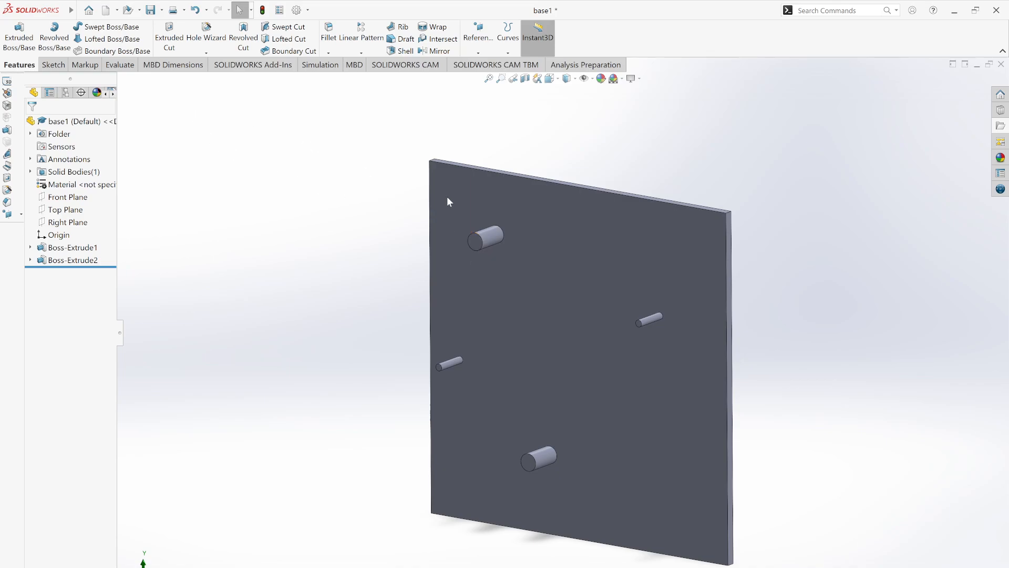
left_click(820, 8)
type("dome")
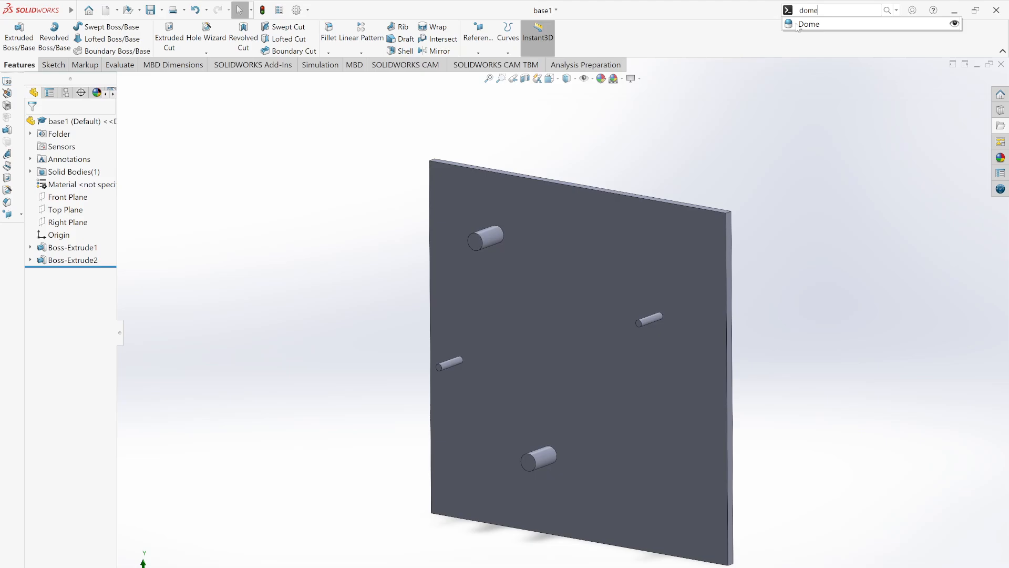
left_click(809, 24)
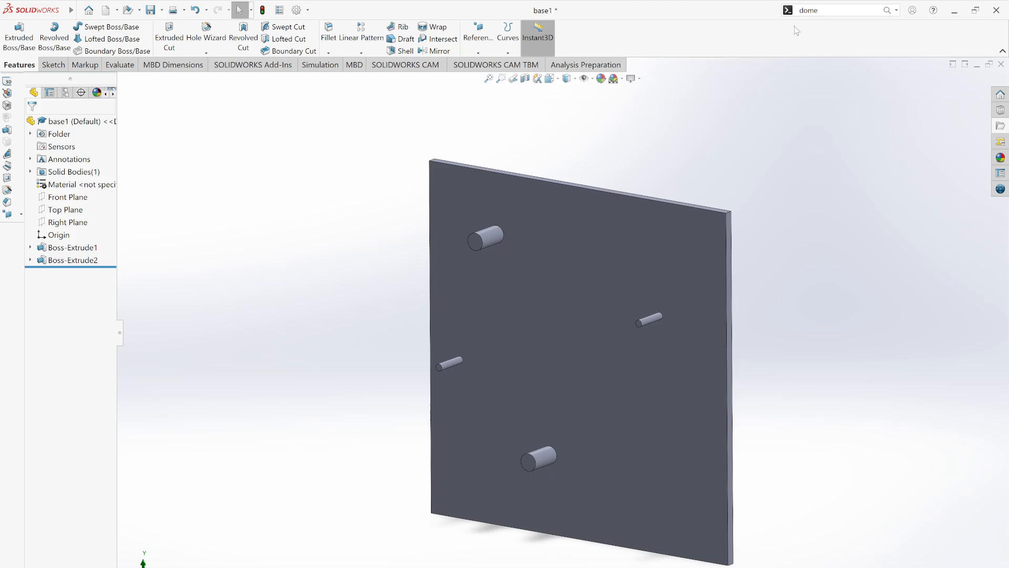
left_click(475, 243)
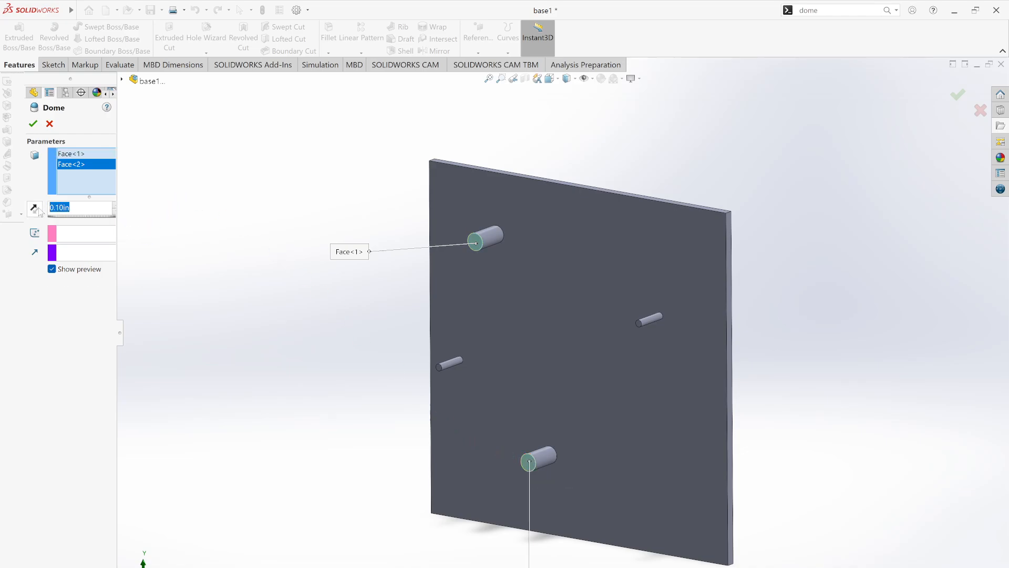
key("Return")
key("Return")
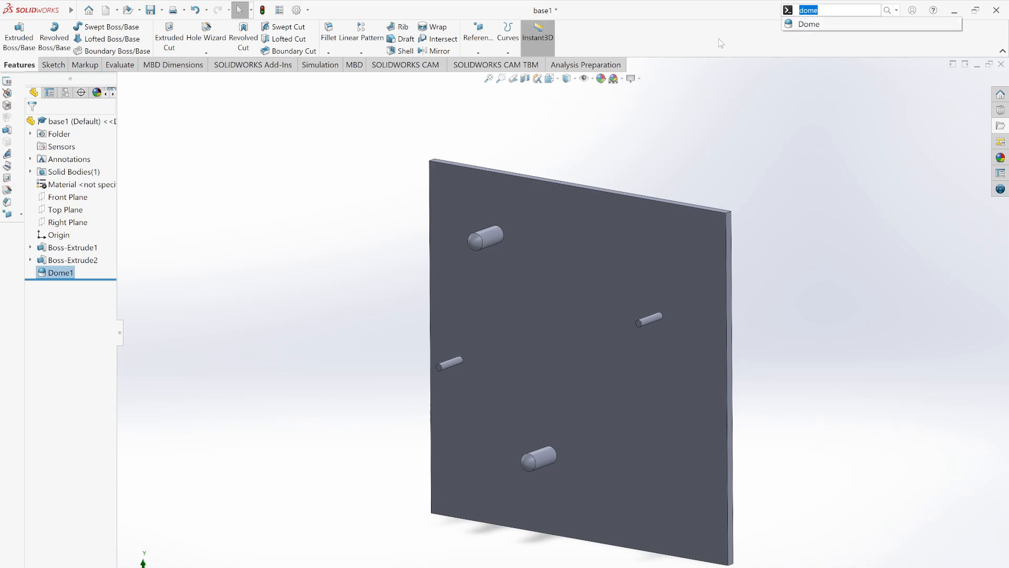
Add domes to the end faces of the two 4 in pegs.
key("Return")
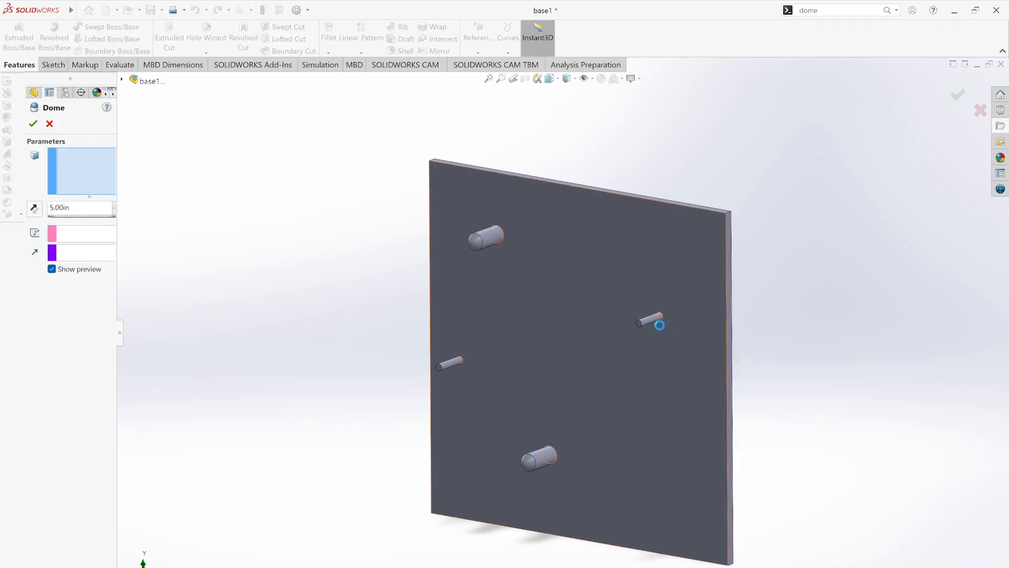
scroll(643, 326, "down", 3)
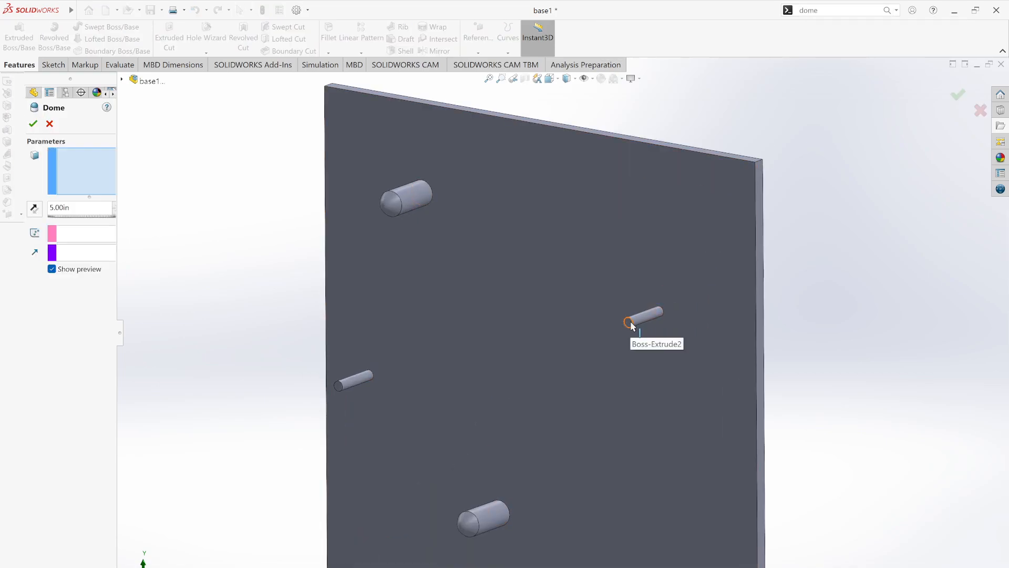
left_click(338, 386)
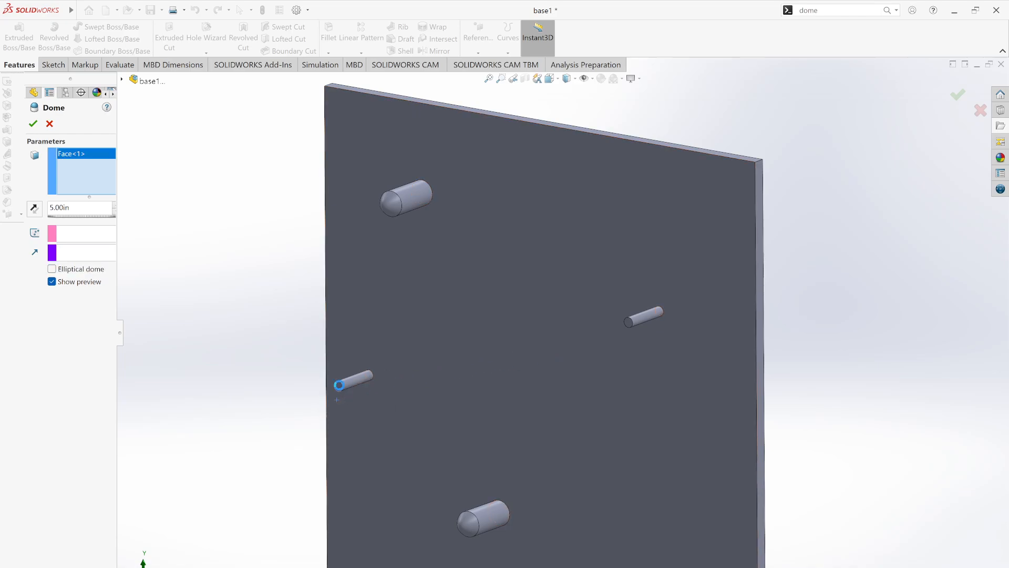
left_click(628, 322)
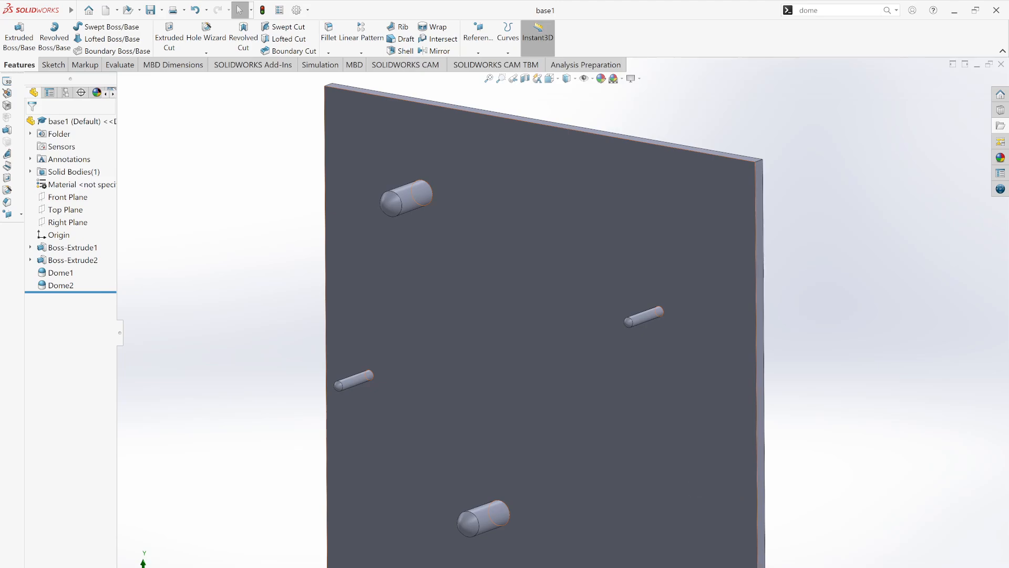
Switch to the Belt and wheel assembly document and insert base1 as its first component.
mouse_move(606, 567)
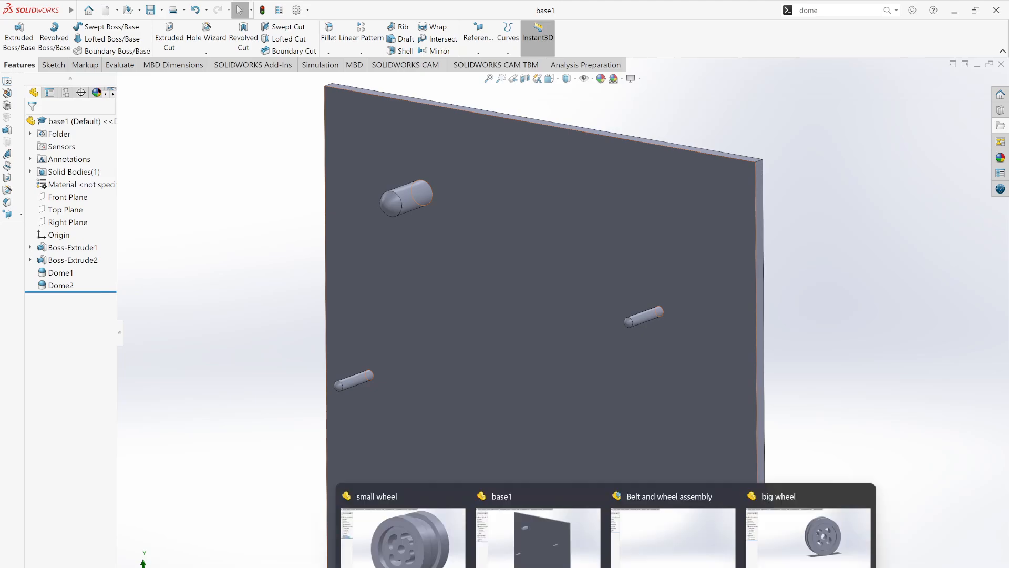
left_click(679, 543)
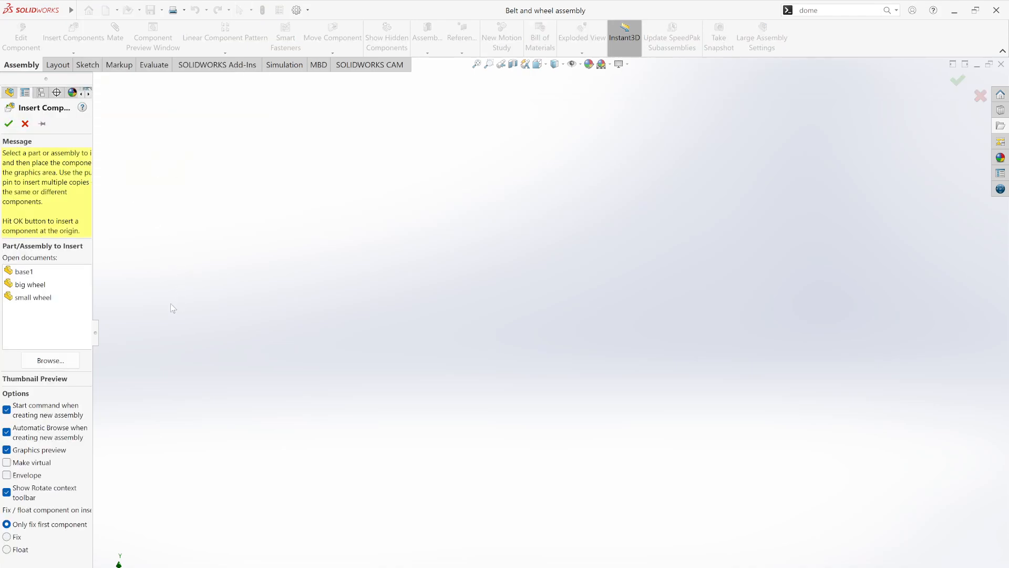
left_click(26, 272)
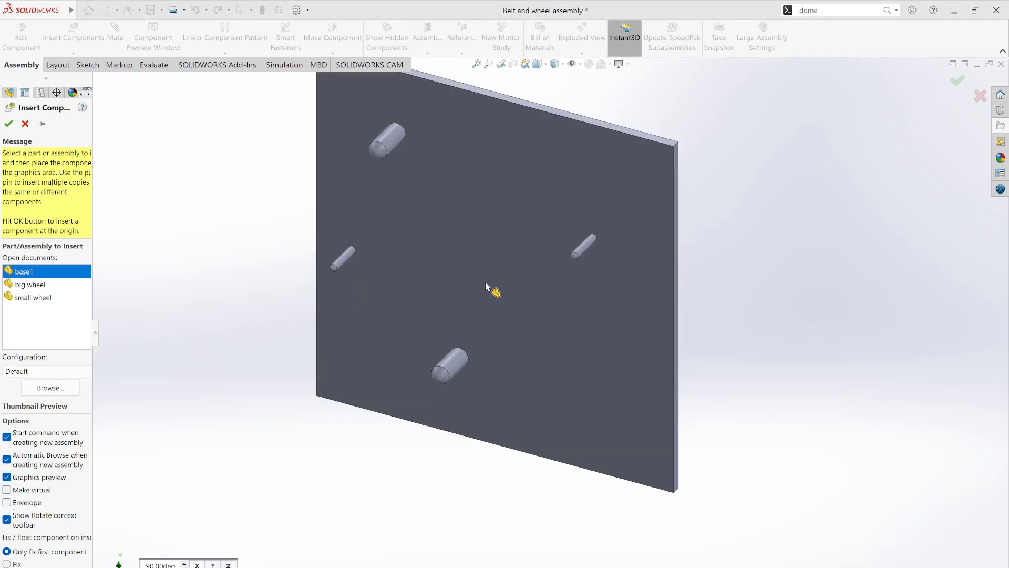
double_click(18, 276)
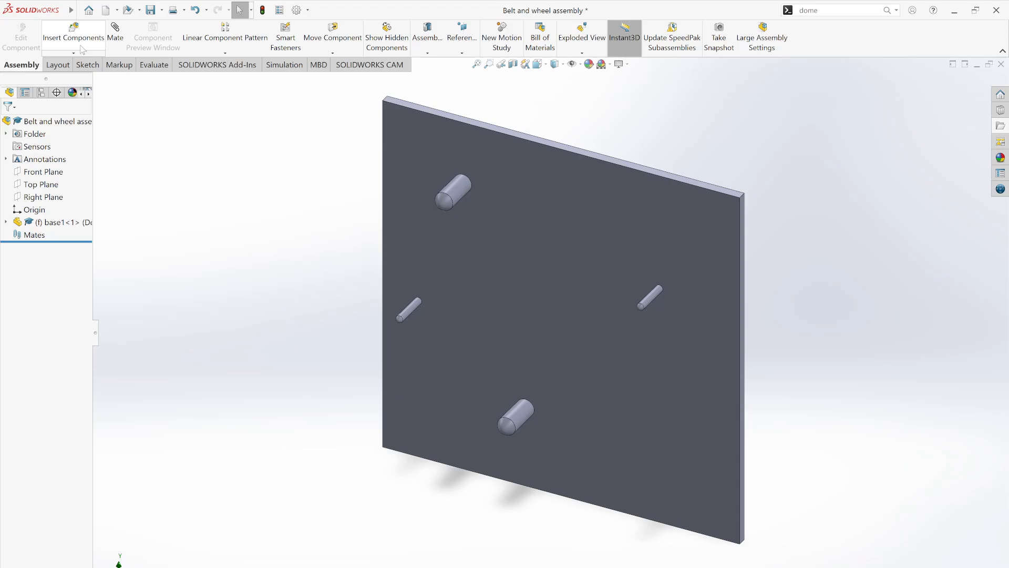
Insert one big wheel and one small wheel into the assembly, placed in the open space beside the base plate.
left_click(74, 37)
left_click(30, 285)
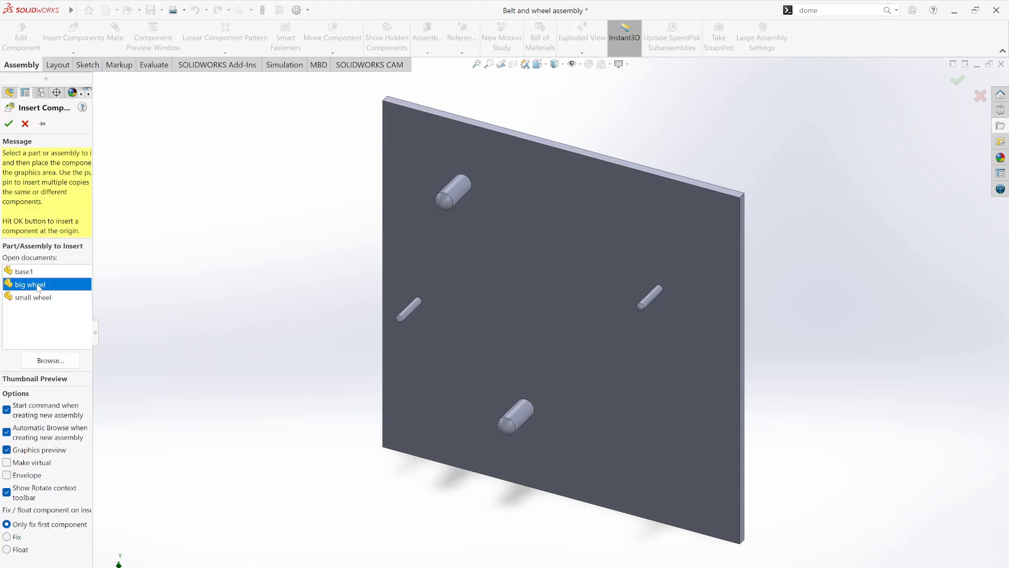
left_click(238, 259)
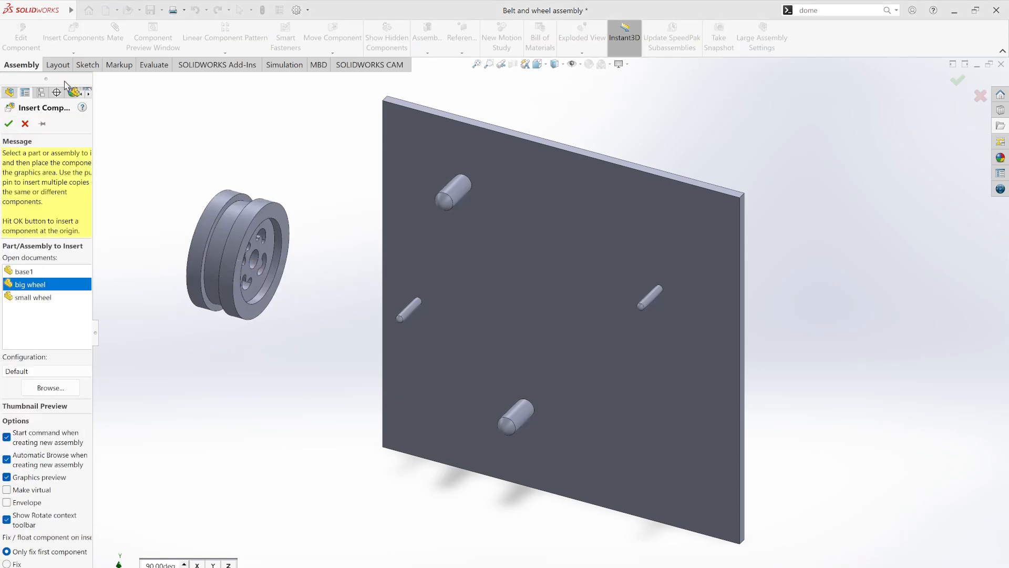
left_click(77, 36)
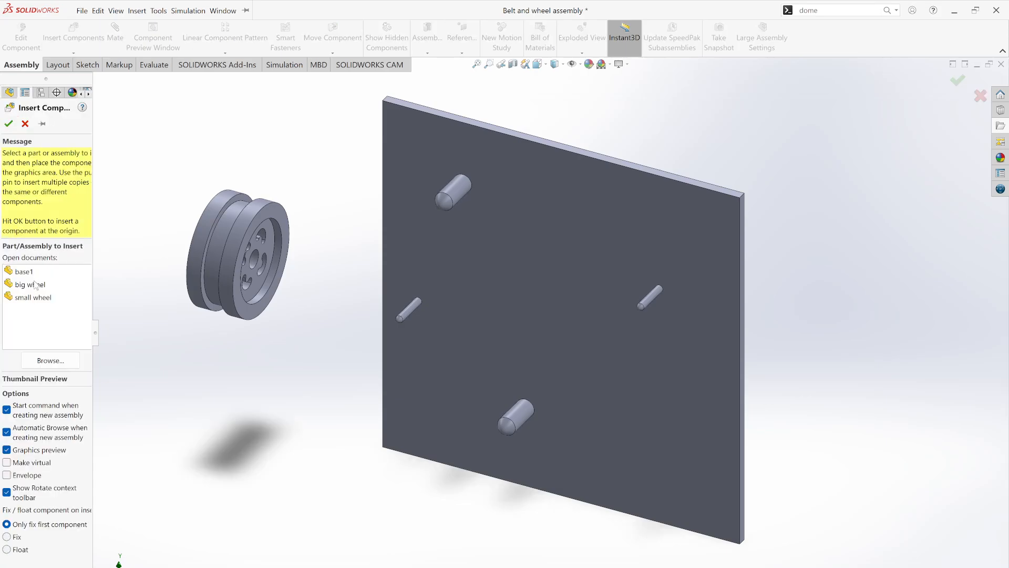
left_click(33, 298)
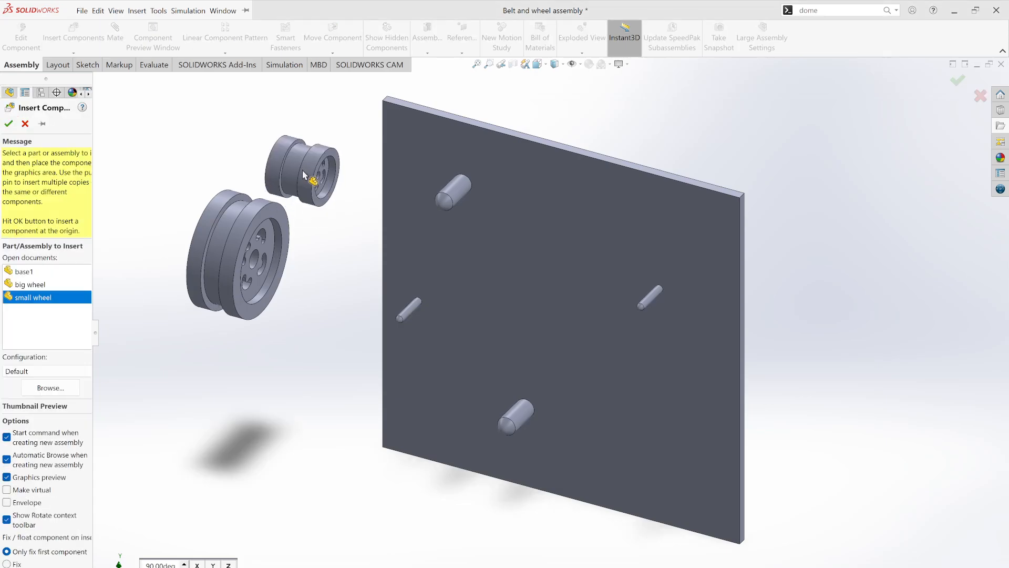
left_click(166, 156)
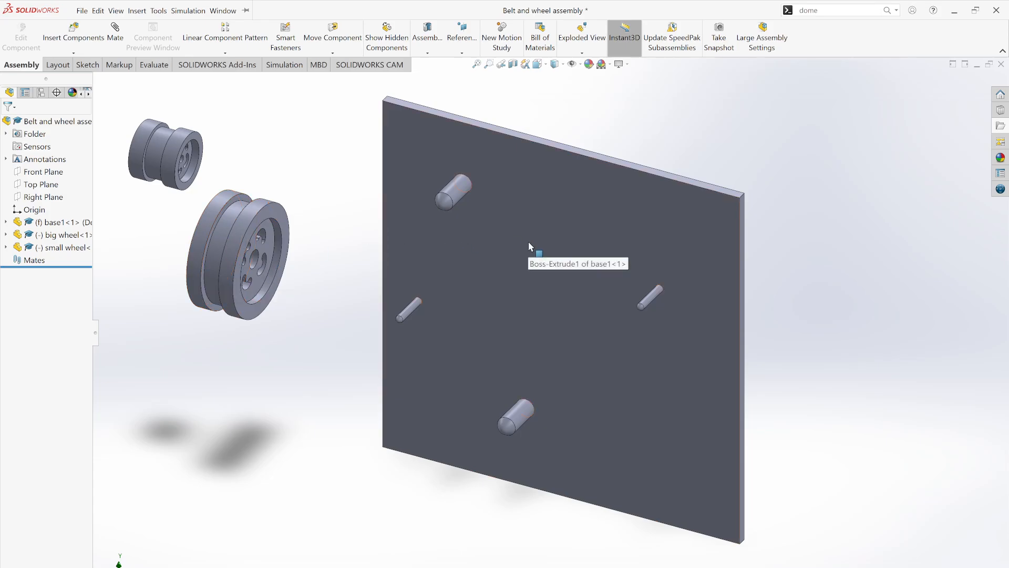
left_click(532, 246)
right_click(532, 243)
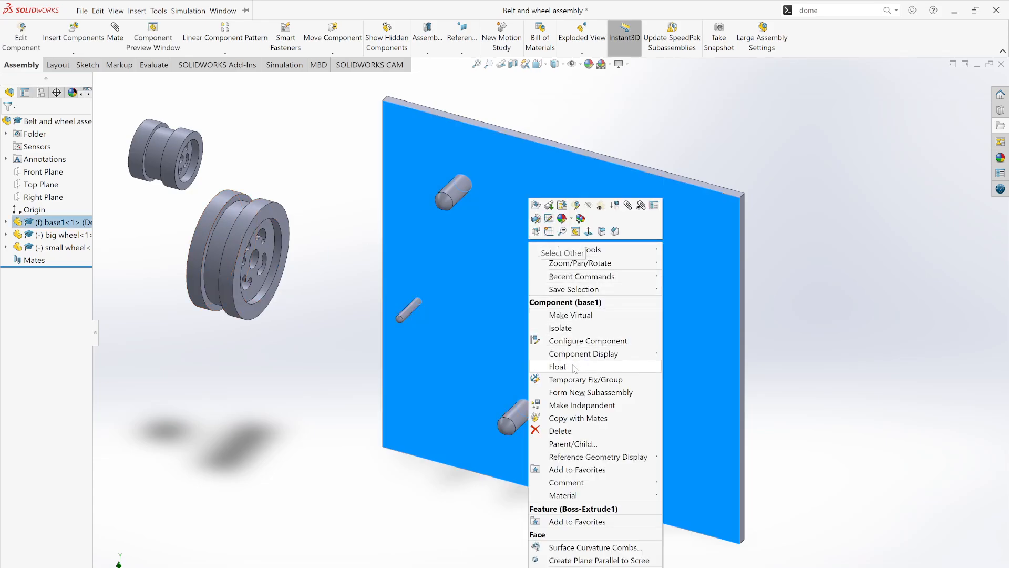
left_click(364, 349)
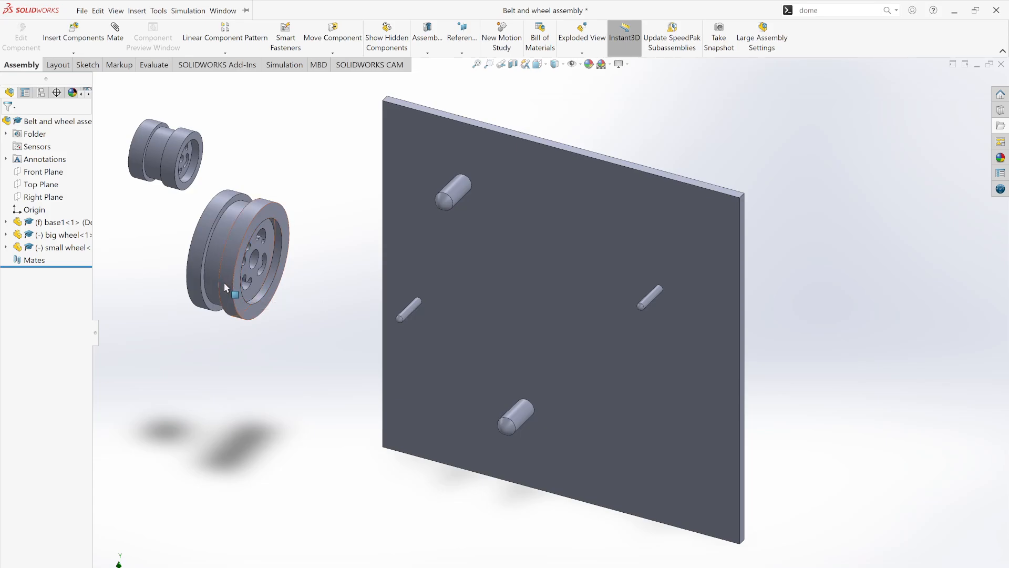
Make a second copy of the big wheel and of the small wheel beside the base plate.
left_click_drag(225, 287, 264, 452, "ctrl")
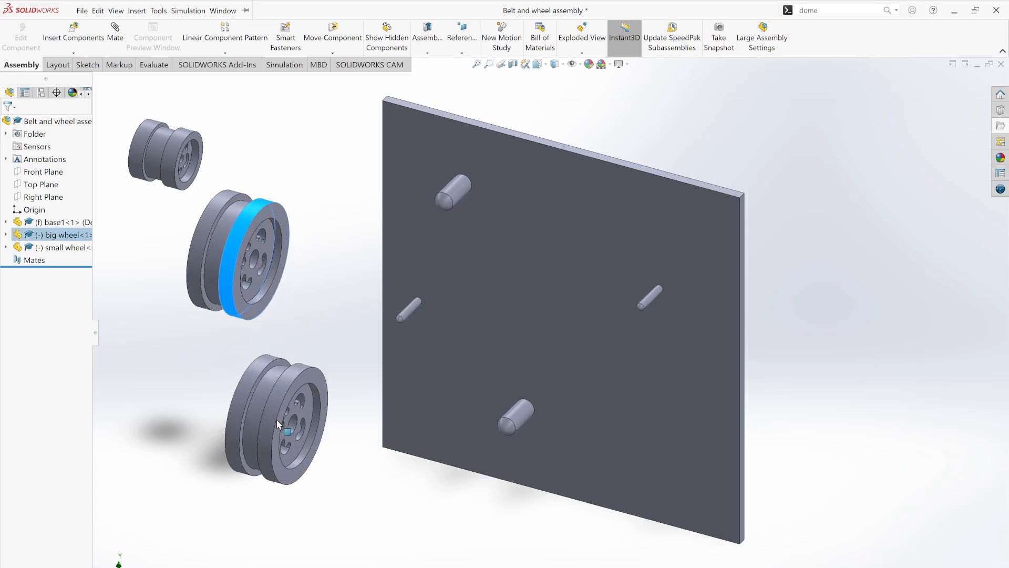
left_click(168, 210)
left_click_drag(166, 184, 160, 357, "ctrl")
left_click(307, 296)
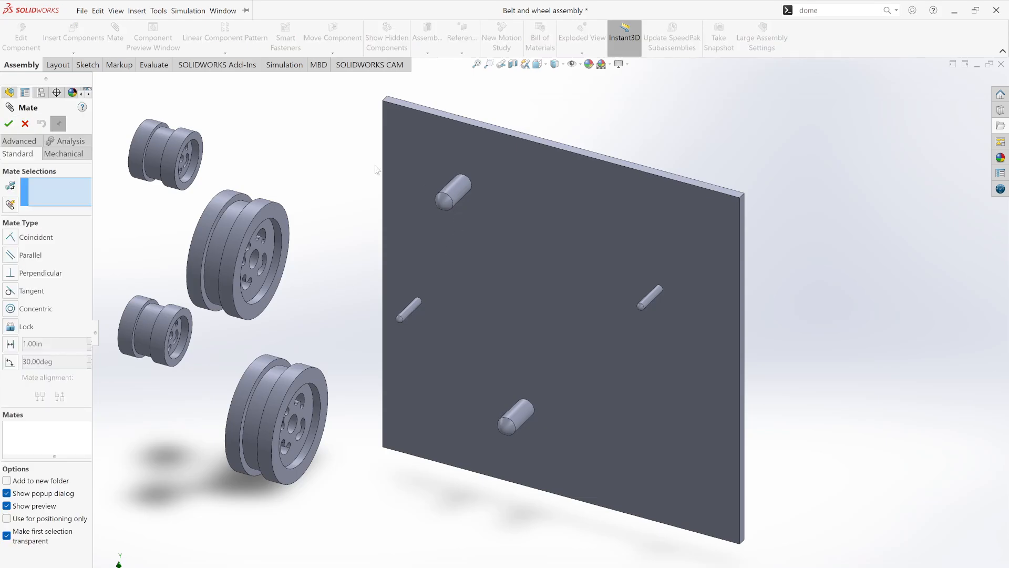
Add concentric mates between the center bores of the two big wheels and the upper and lower 10 in pegs.
left_click(462, 196)
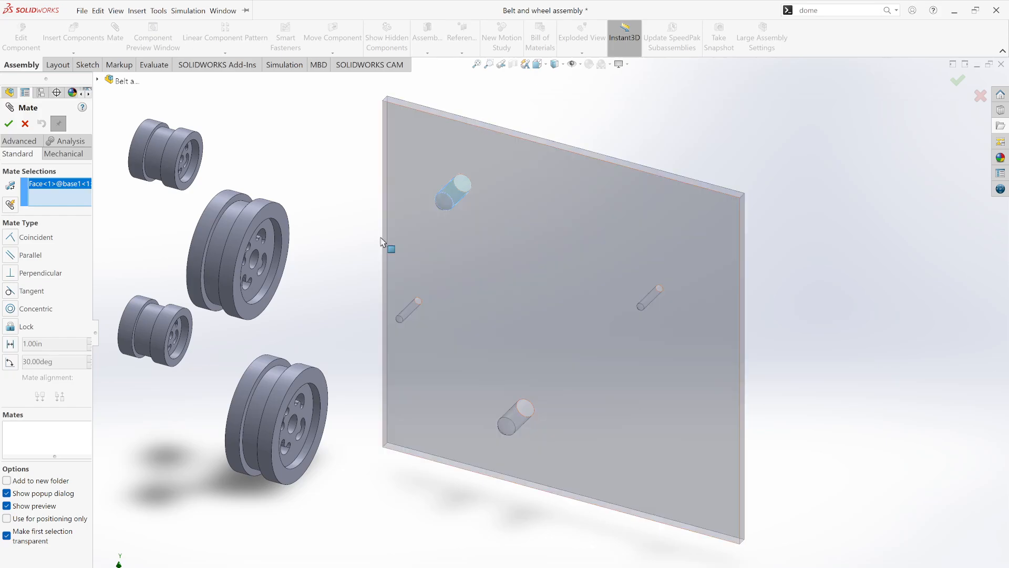
left_click(254, 261)
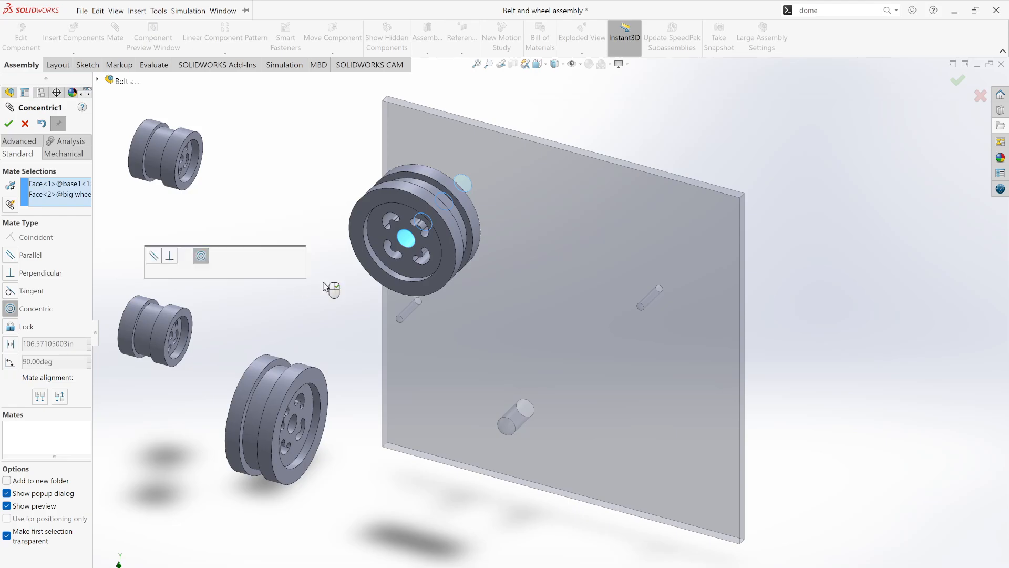
left_click(297, 255)
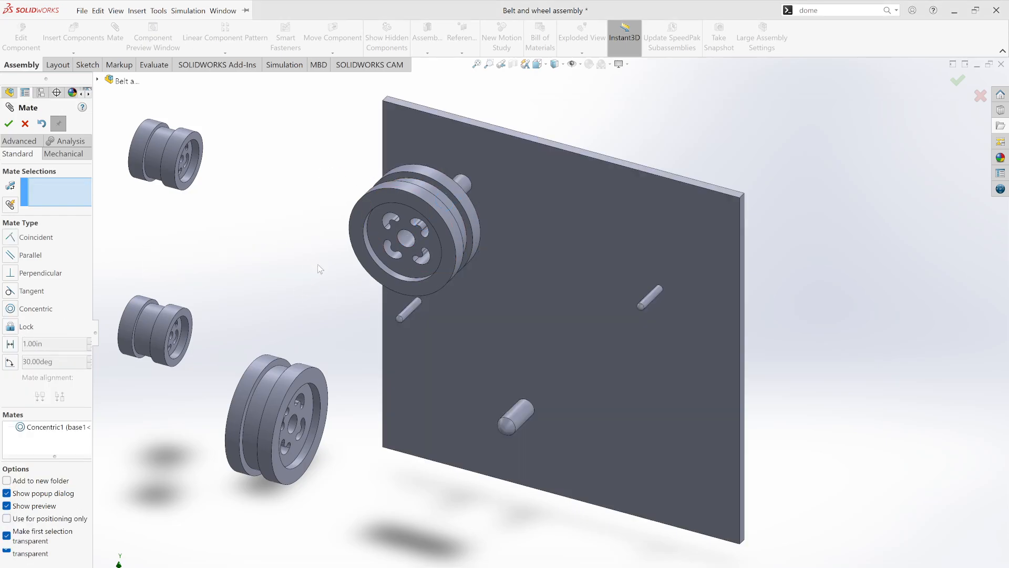
left_click(293, 430)
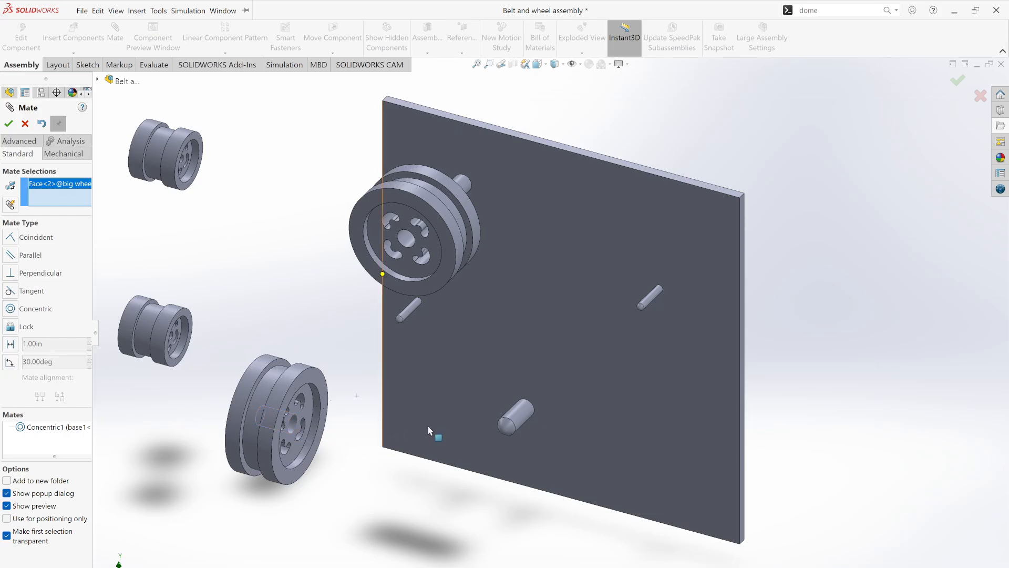
left_click(524, 419)
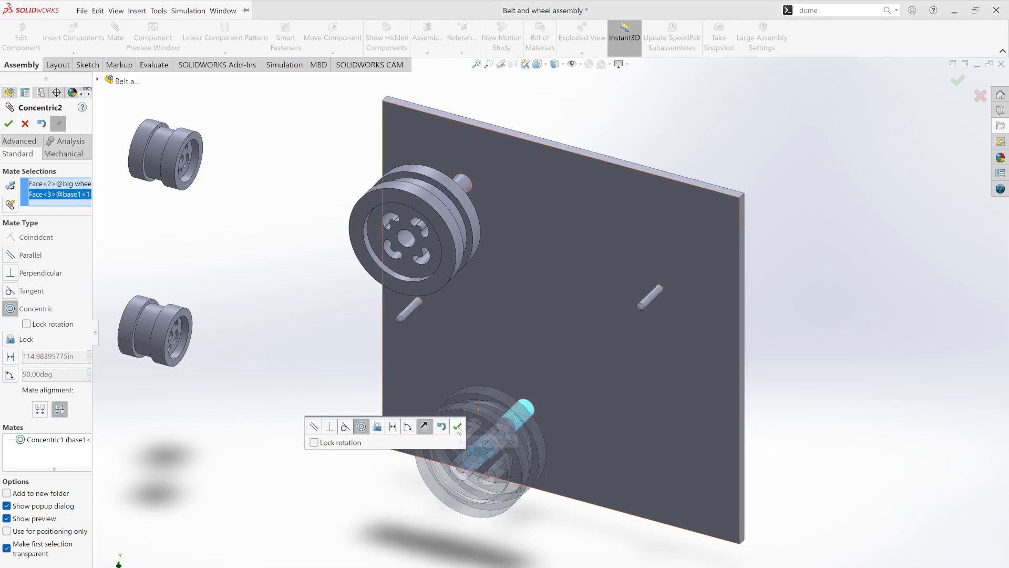
left_click(458, 428)
Mate the first small wheel's center bore concentric with the 4 in peg near the plate's right side.
scroll(169, 149, "down", 2)
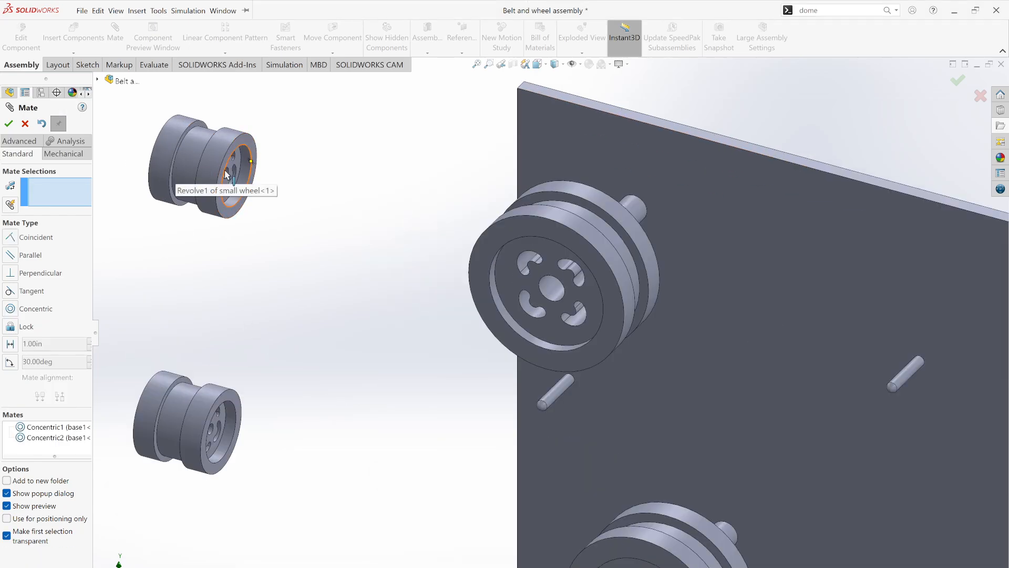
scroll(227, 179, "down", 3)
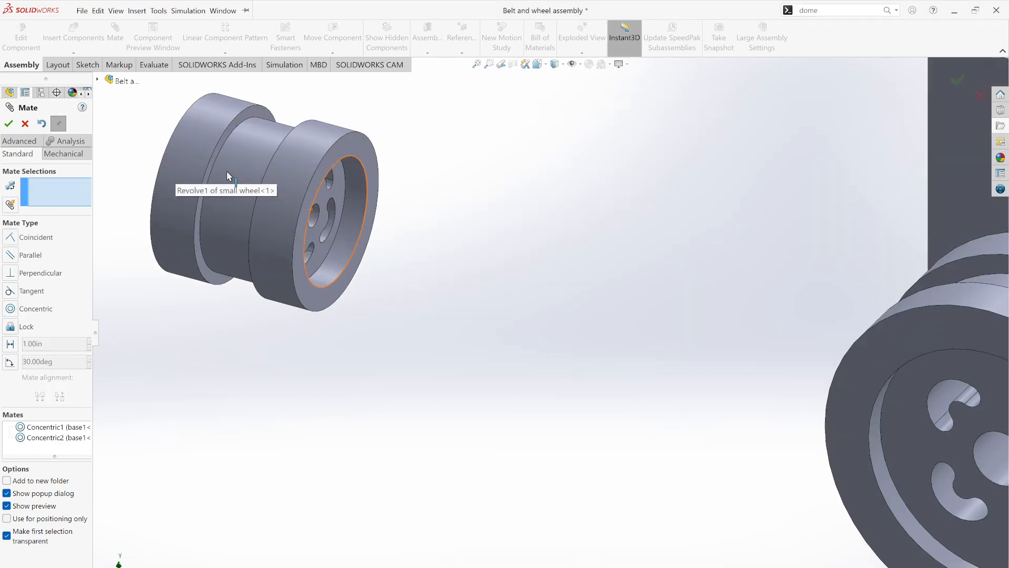
left_click(317, 223)
scroll(637, 303, "up", 5)
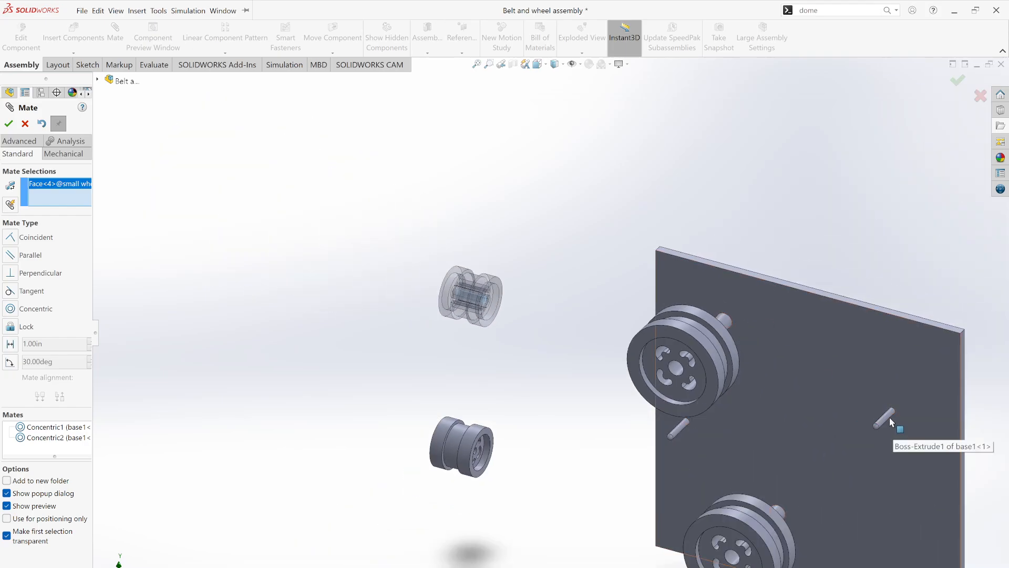
left_click(887, 420)
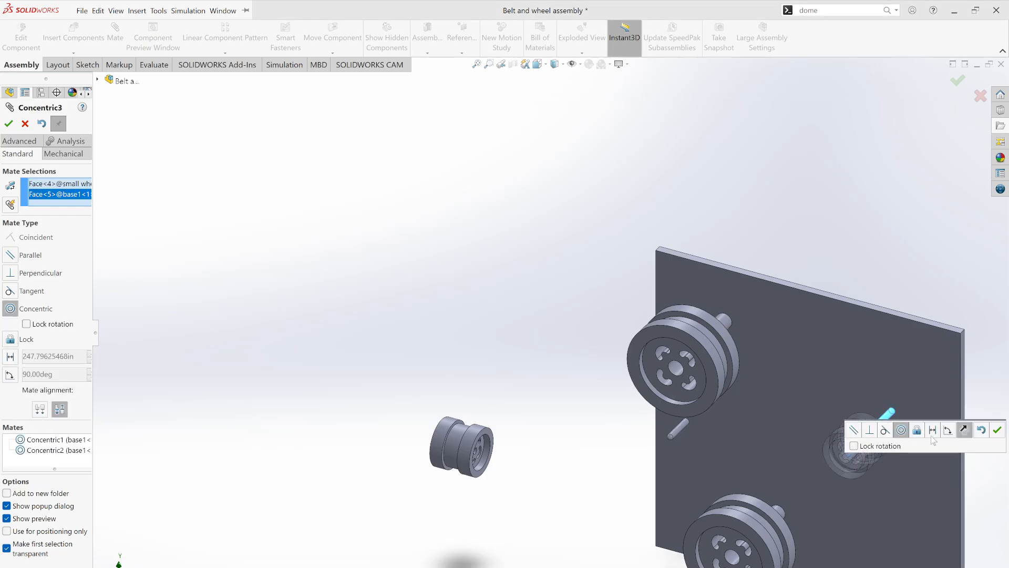
left_click(996, 429)
Mate the second small wheel's center bore concentric with the 4 in peg near the plate's left edge.
scroll(494, 472, "down", 5)
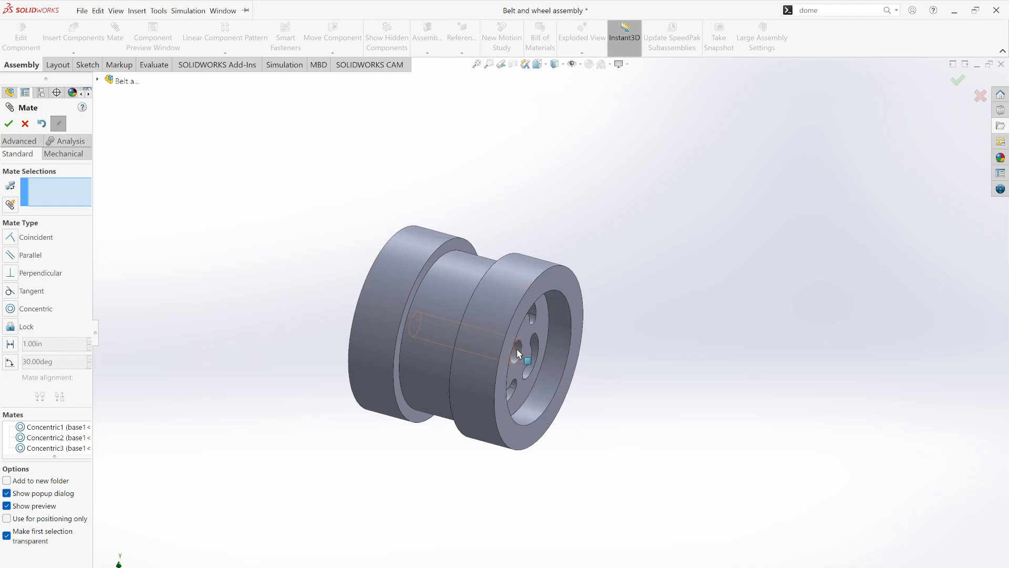
left_click(516, 357)
scroll(687, 459, "up", 5)
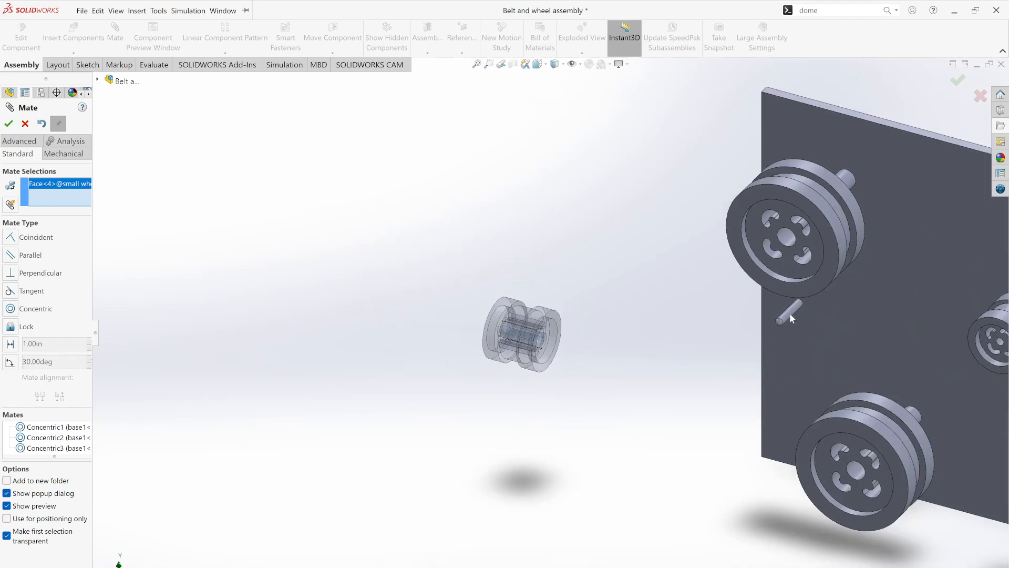
left_click(789, 316)
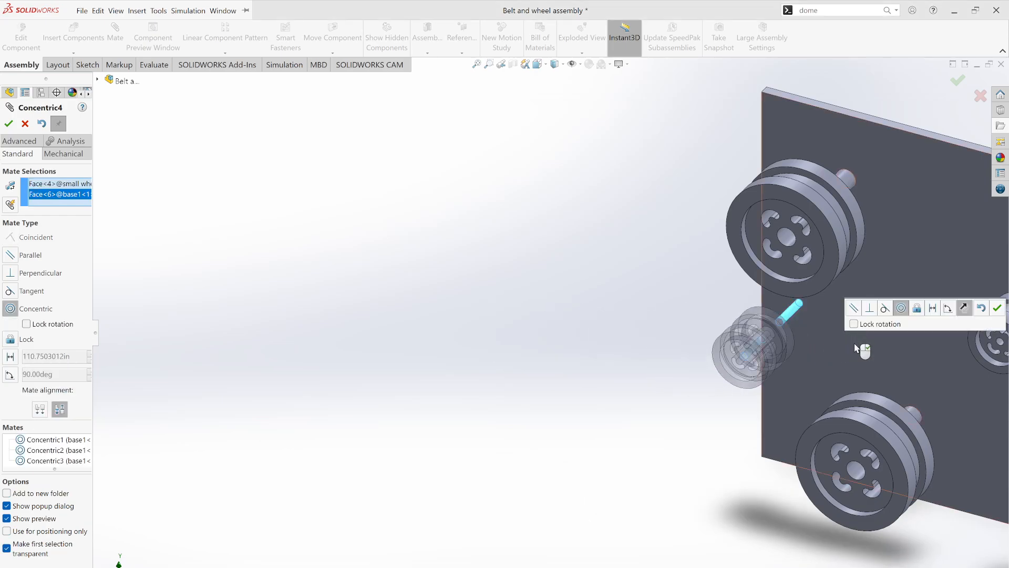
left_click(997, 308)
Pull the wheels away from the base plate along their peg axes to expose the faces toward the plate.
scroll(655, 414, "up", 5)
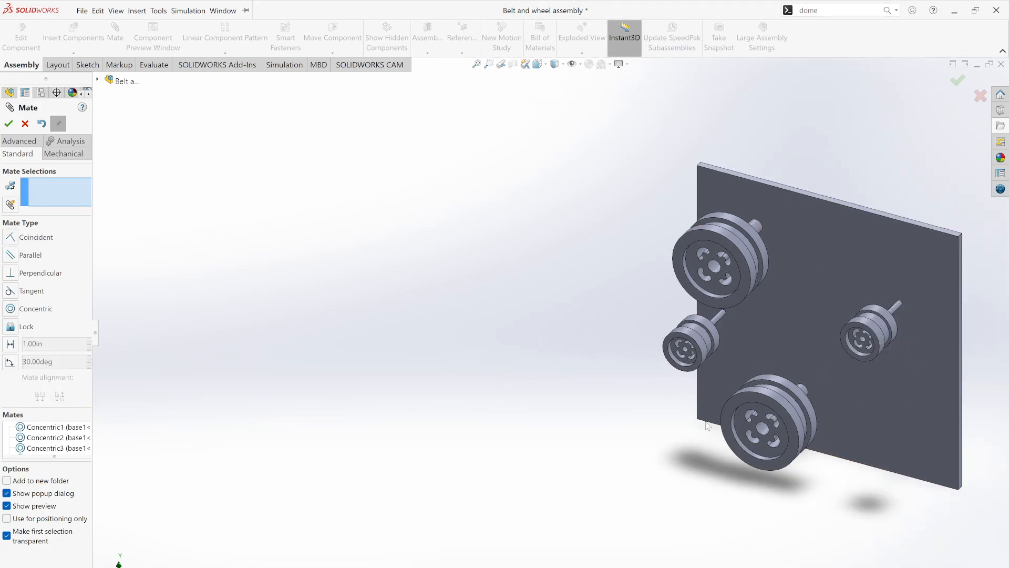
middle_click_drag(654, 415, 699, 282)
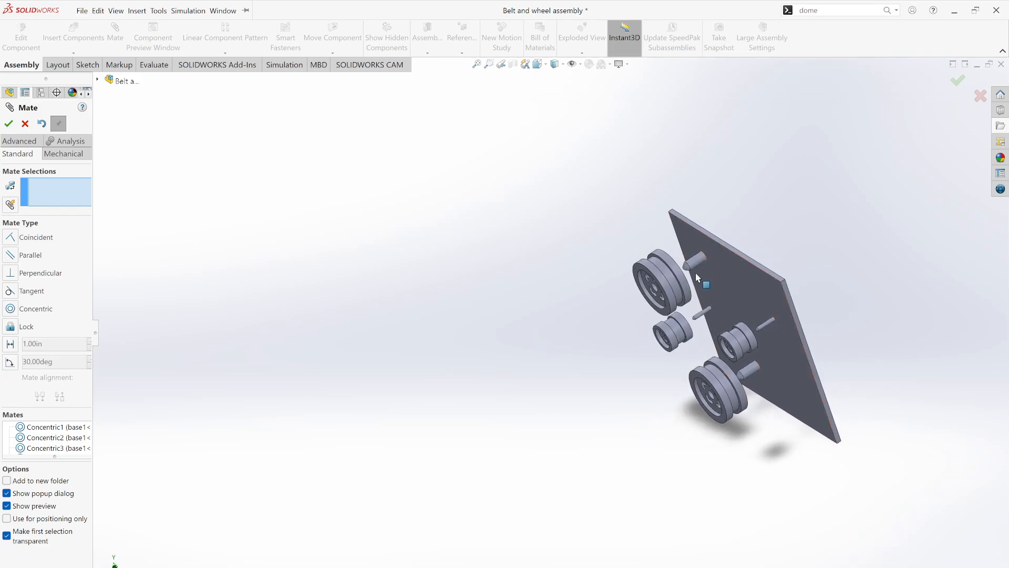
left_click_drag(652, 295, 653, 323)
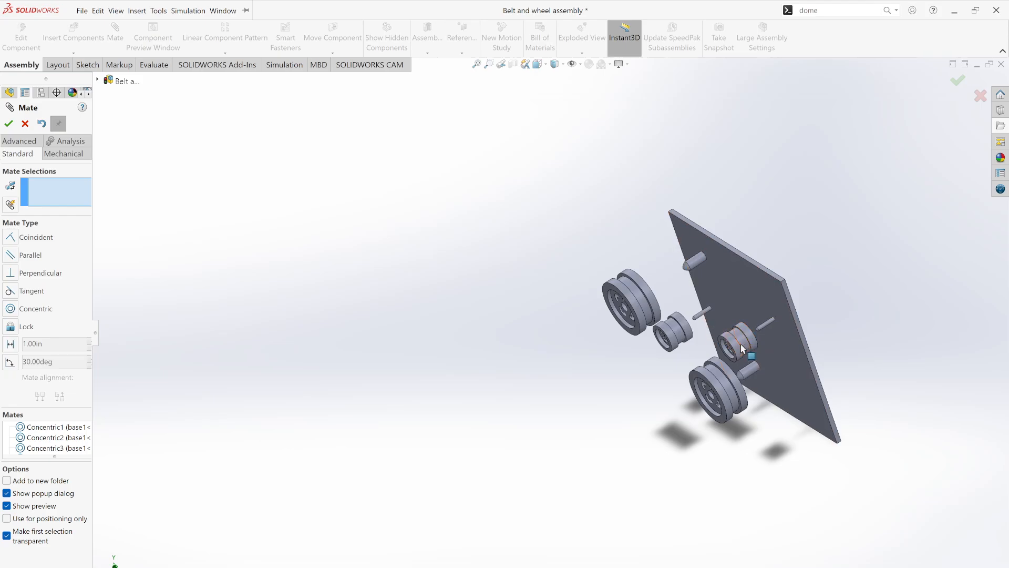
left_click_drag(742, 348, 681, 359)
Add a coincident mate between the plate's peg-side face and the facing rim face of the upper big wheel.
left_click(698, 307)
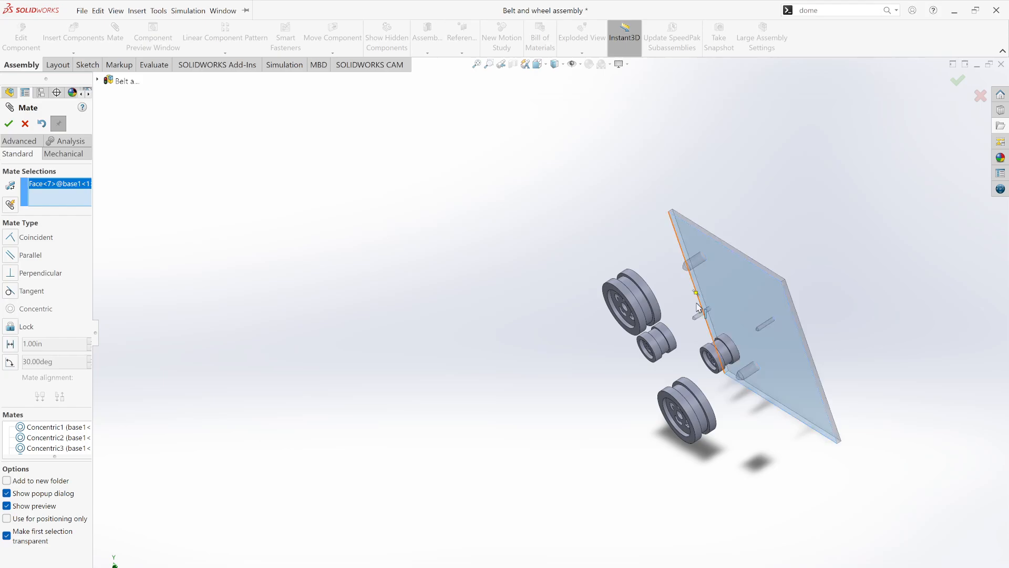
middle_click_drag(650, 349, 609, 391)
scroll(634, 310, "down", 3)
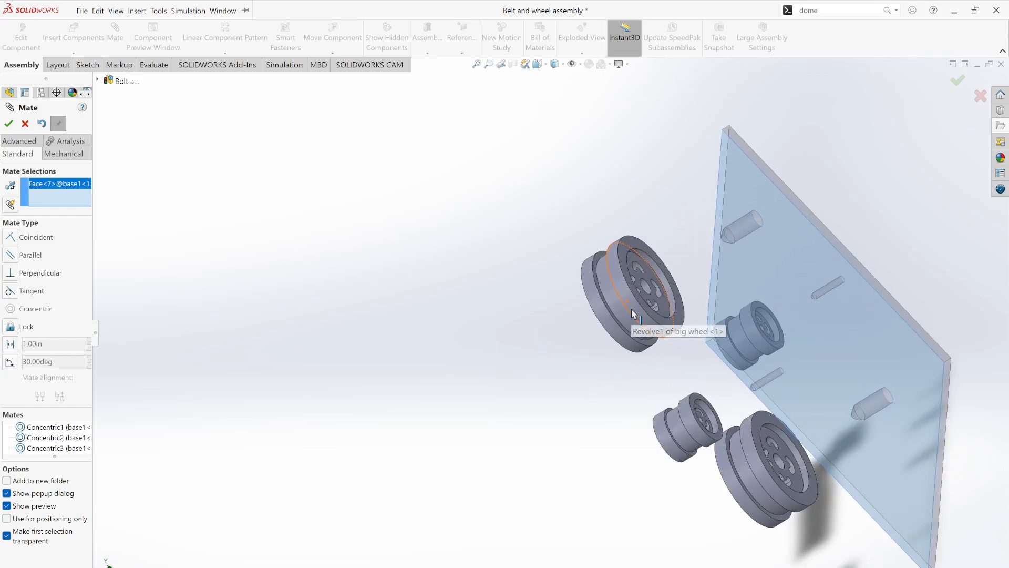
scroll(634, 314, "down", 2)
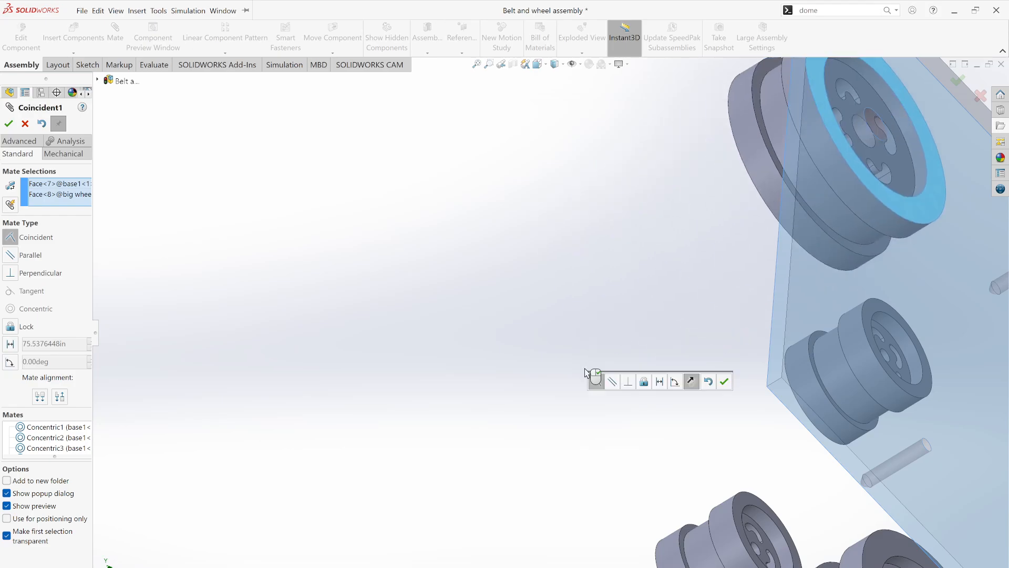
middle_click_drag(652, 353, 715, 374)
left_click(724, 382)
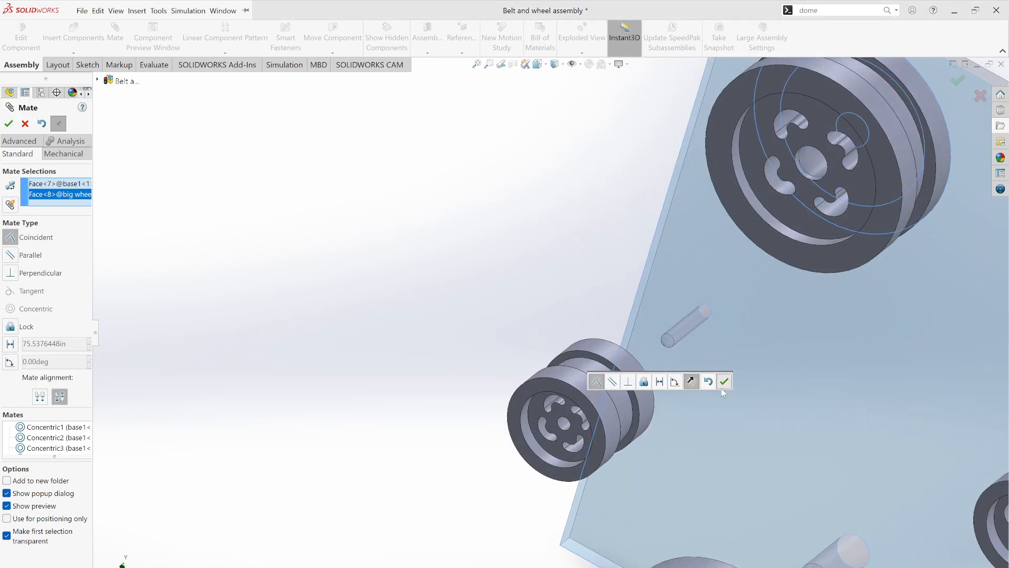
Add a coincident mate between the plate's peg-side face and the facing rim face of the left small wheel.
left_click(719, 403)
middle_click_drag(718, 402, 473, 542)
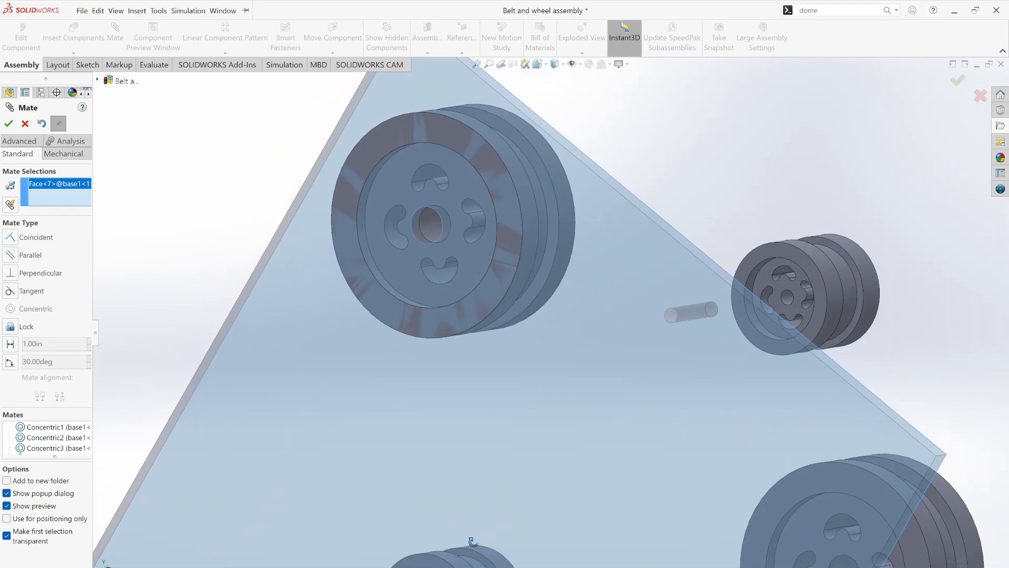
left_click(793, 259)
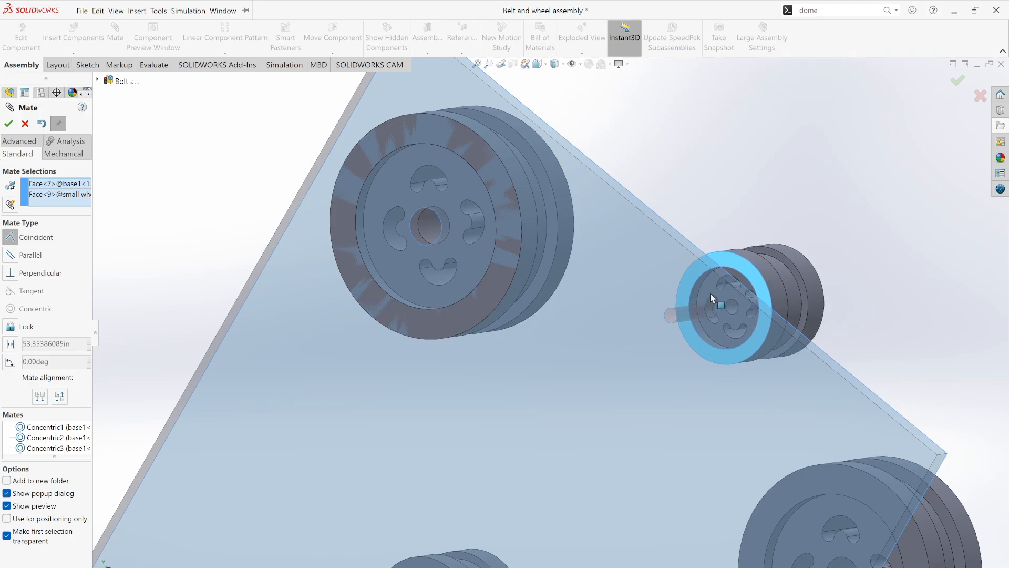
left_click(741, 293)
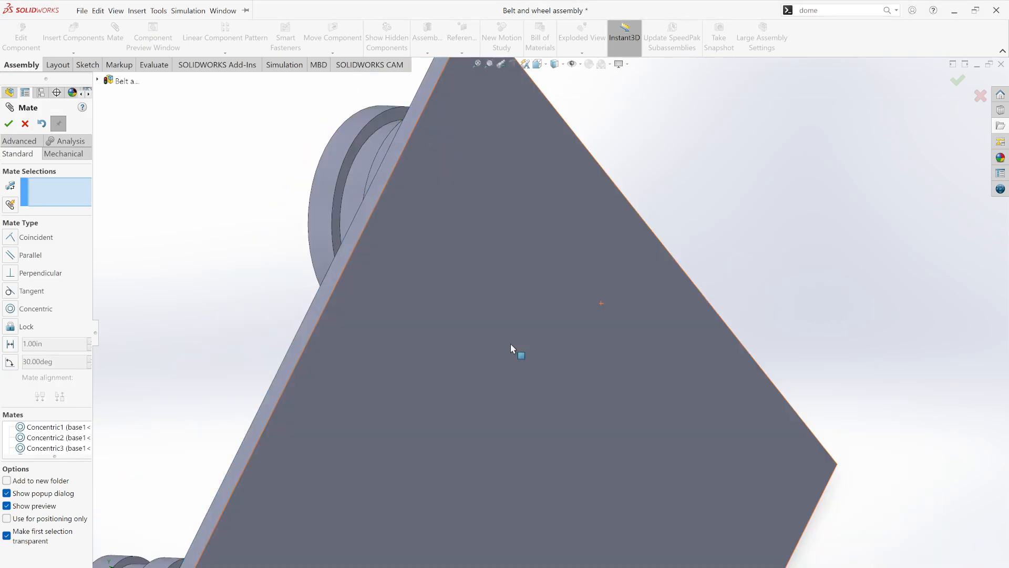
Add a coincident mate between the plate's peg-side face and the facing rim face of the remaining small wheel.
scroll(511, 345, "up", 3)
middle_click_drag(511, 344, 422, 395)
left_click(515, 397)
scroll(411, 441, "down", 4)
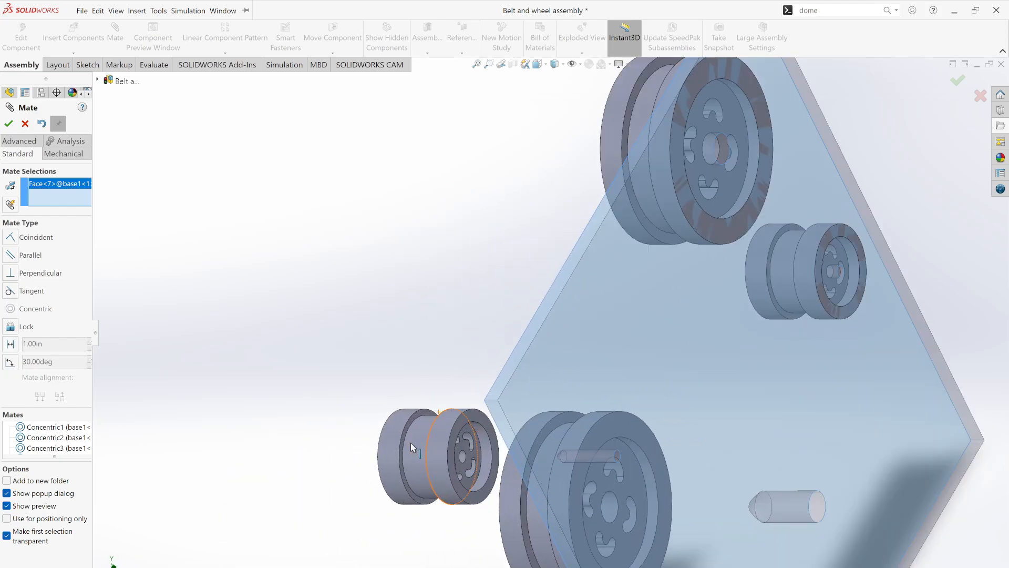
left_click(485, 451)
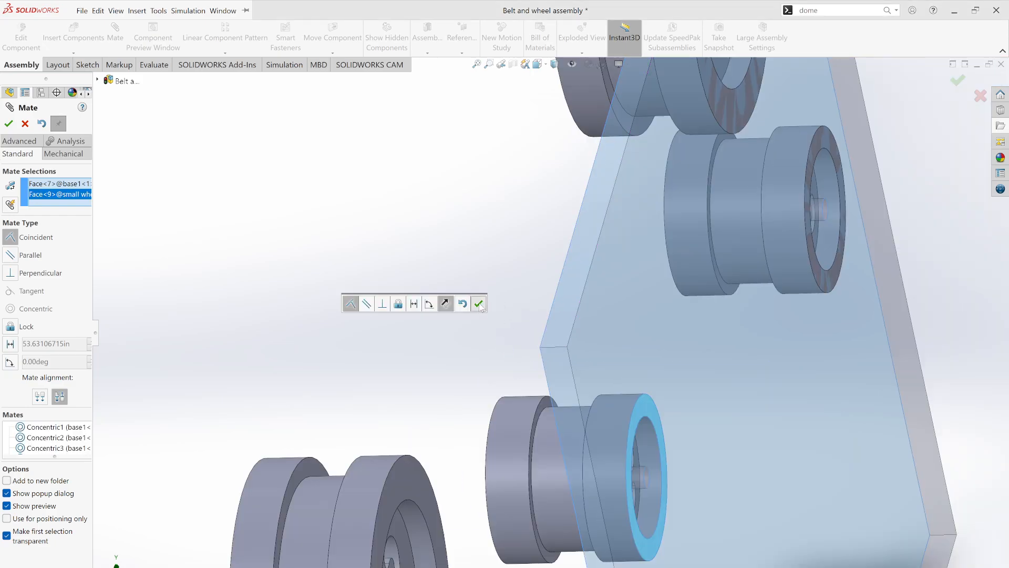
left_click(479, 303)
Add a coincident mate between the plate's peg-side face and the facing rim face of the lower big wheel, and finish mating.
middle_click_drag(511, 313, 593, 324)
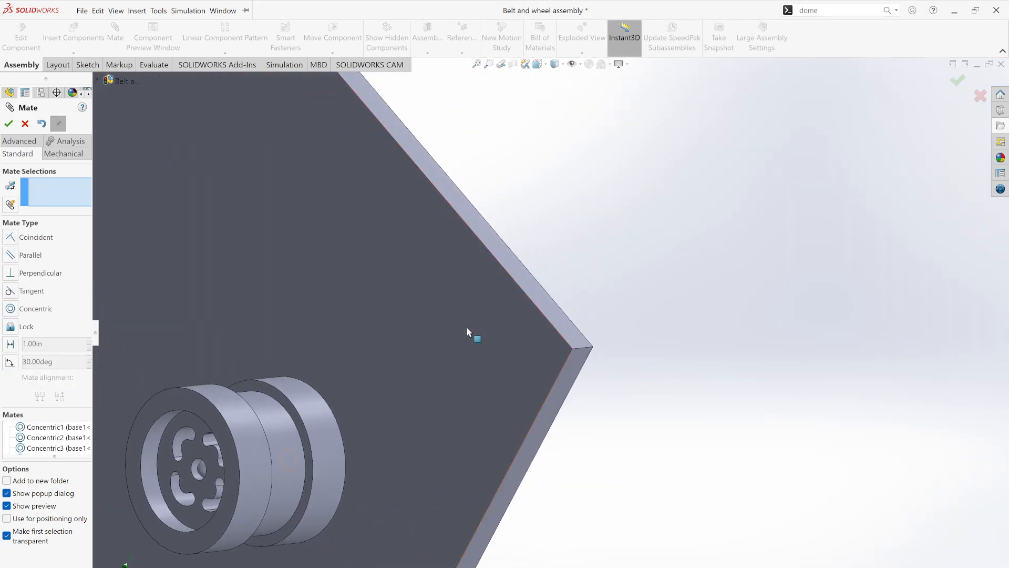
left_click(476, 360)
middle_click_drag(478, 365, 325, 391)
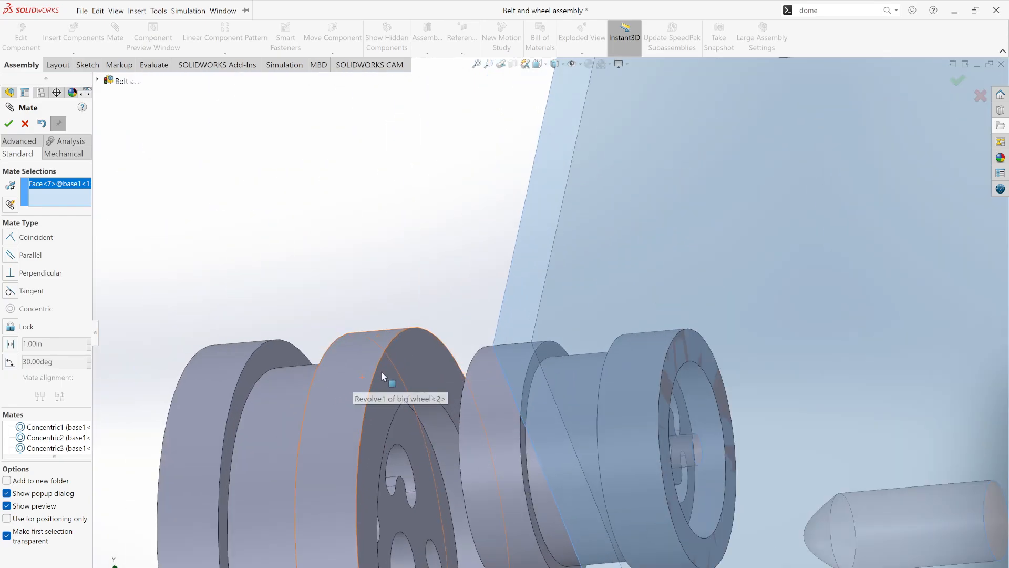
left_click(393, 370)
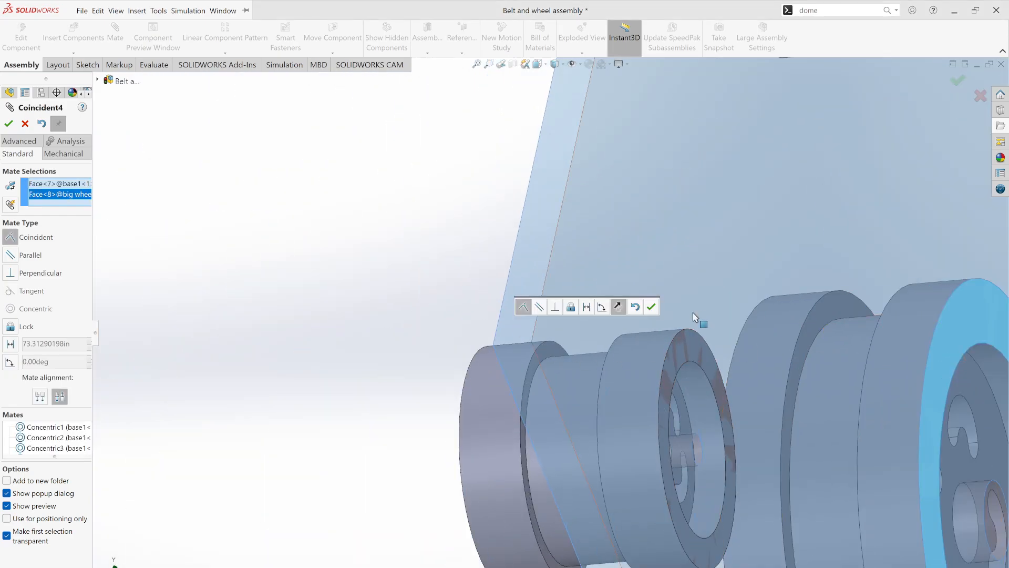
left_click(652, 308)
middle_click_drag(399, 368, 518, 278)
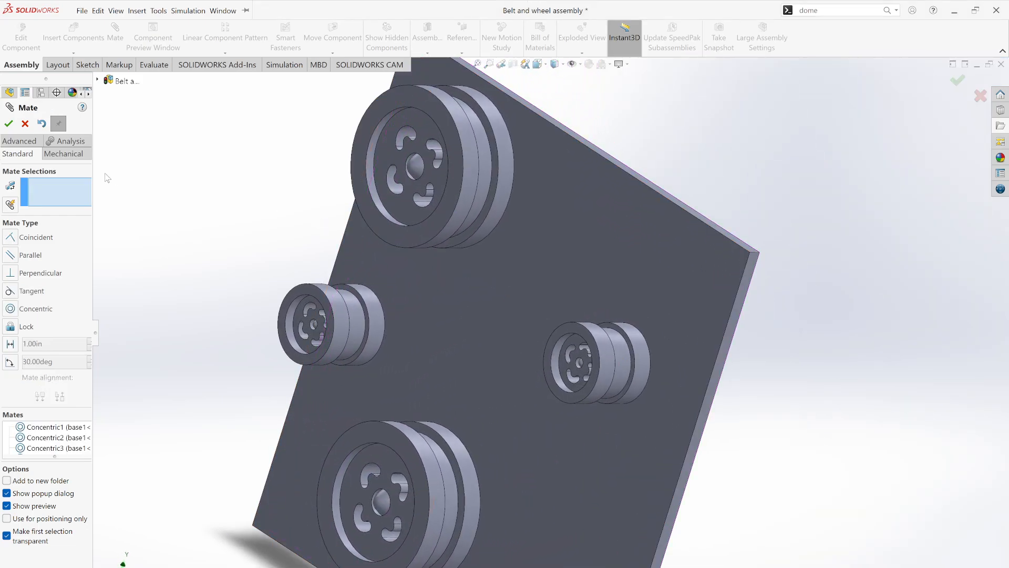
left_click(24, 124)
key("z")
middle_click_drag(241, 283, 304, 297)
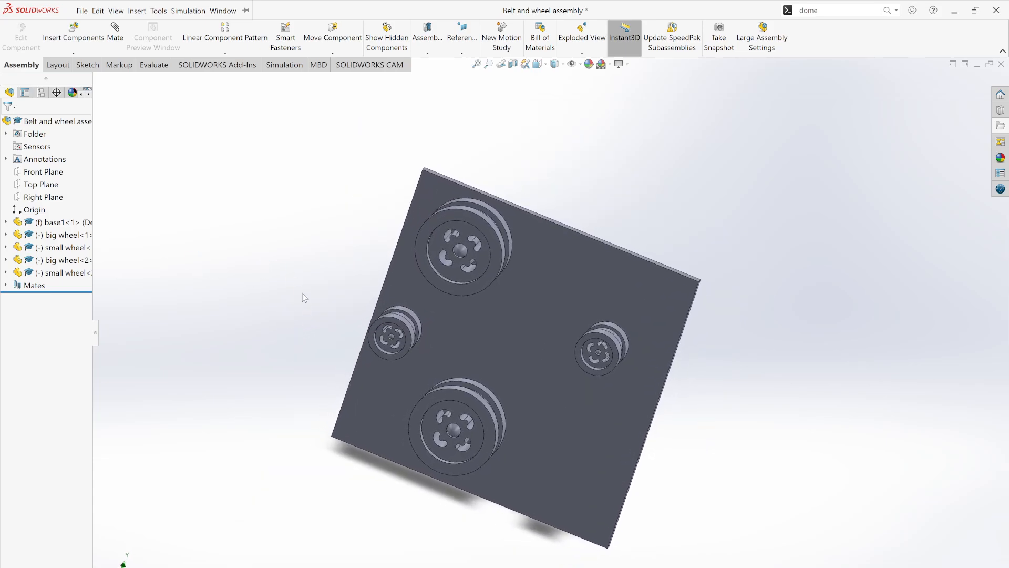
Start a Belt/Chain feature around the groove faces of the upper big, right small, lower big and left small wheels, in that order.
left_click(427, 53)
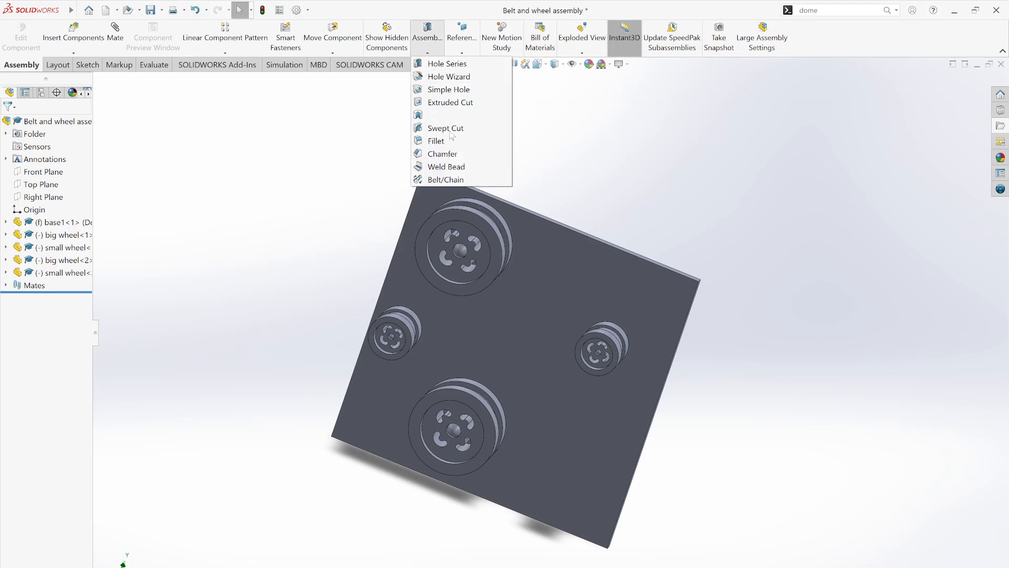
left_click(436, 180)
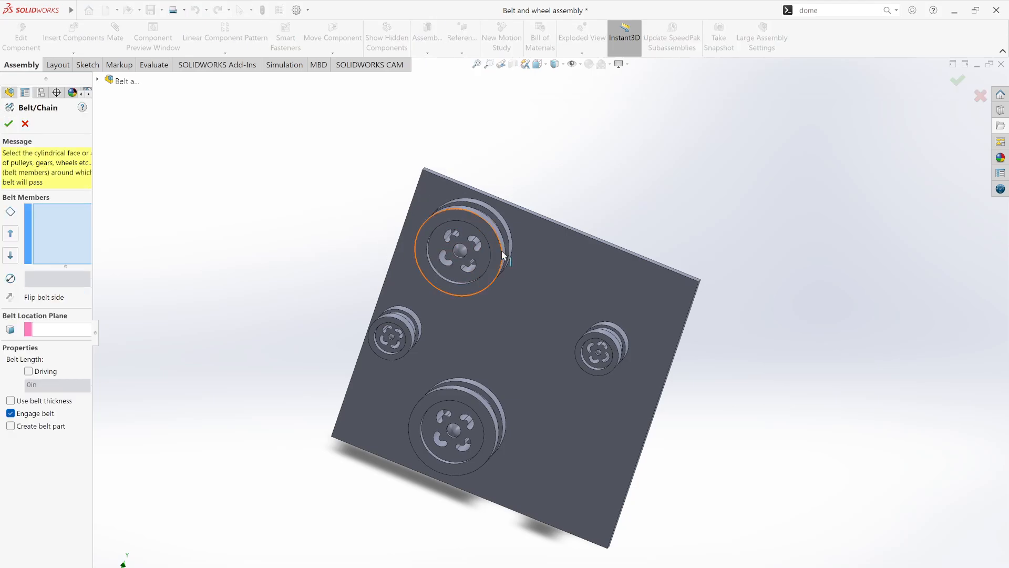
middle_click_drag(440, 264, 457, 252)
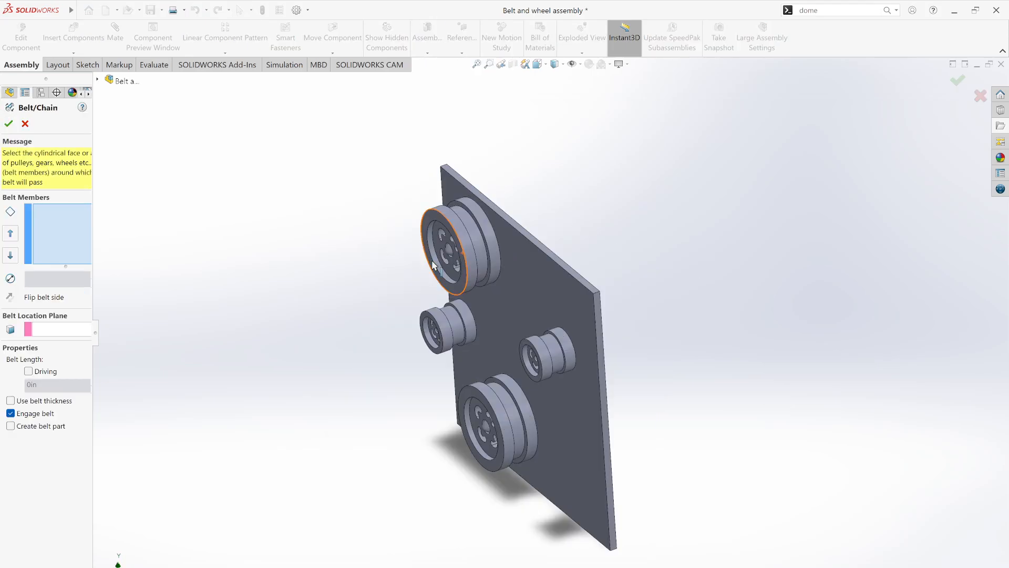
left_click(477, 240)
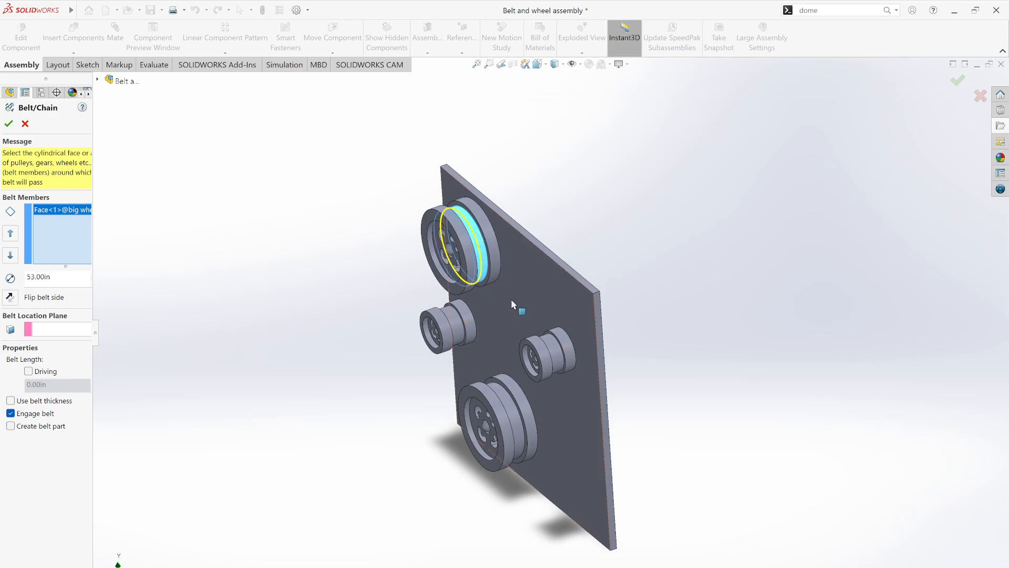
left_click(556, 364)
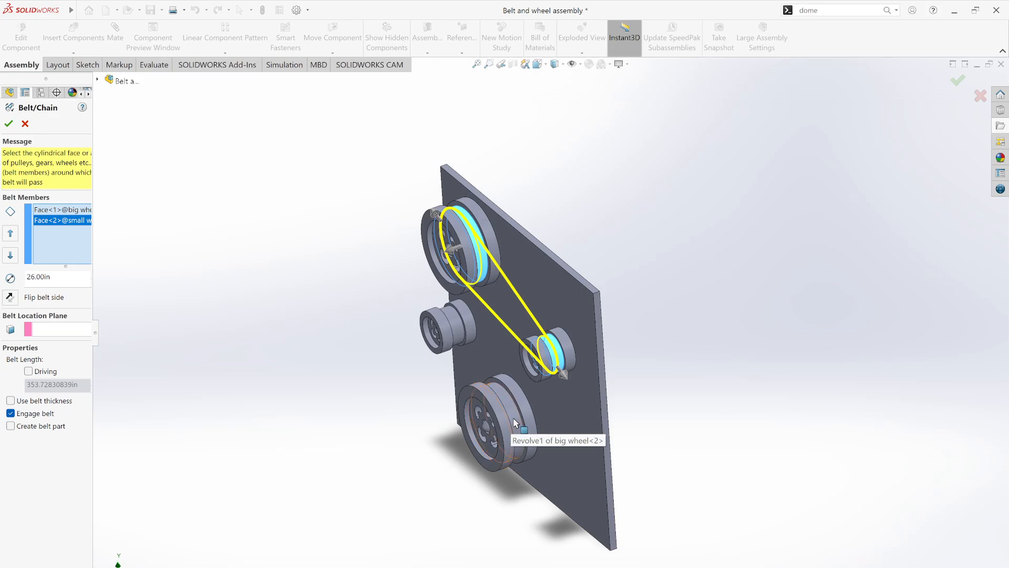
left_click(515, 423)
middle_click_drag(463, 336, 426, 299)
scroll(426, 299, "down", 5)
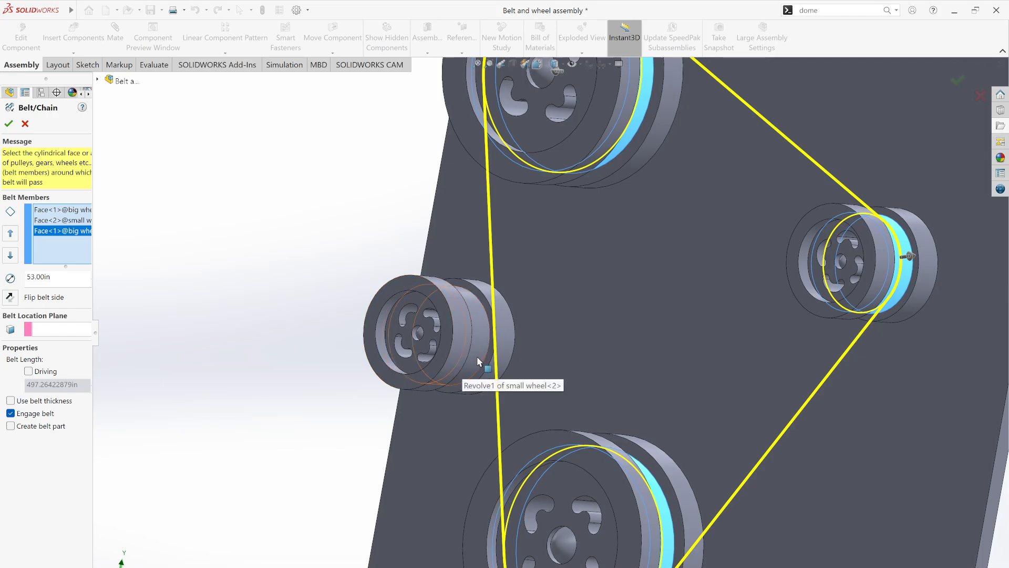
left_click(477, 361)
scroll(477, 362, "up", 6)
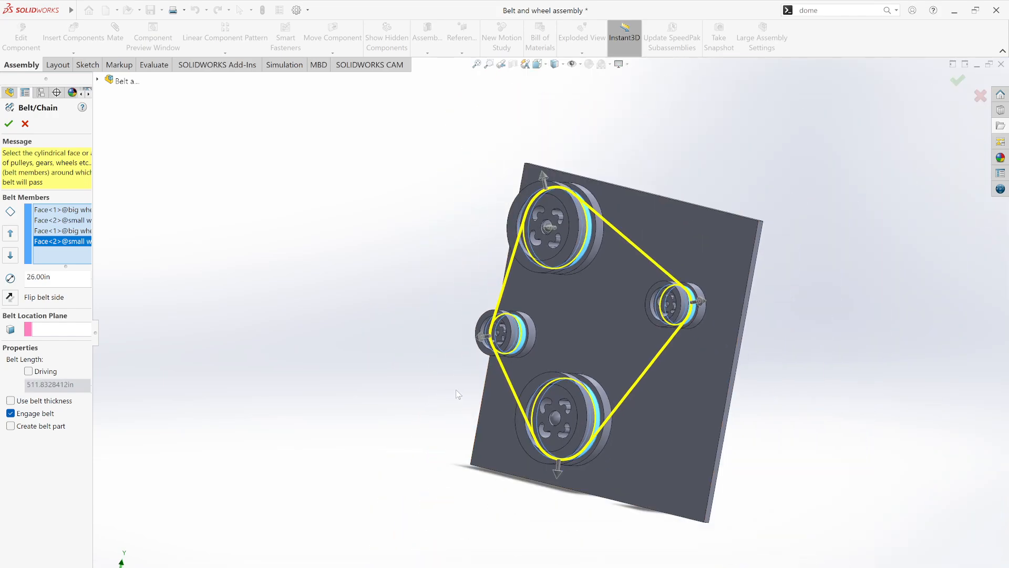
Enable Create belt part for the Belt/Chain feature and accept it with Engage belt on.
middle_click_drag(478, 389, 283, 371)
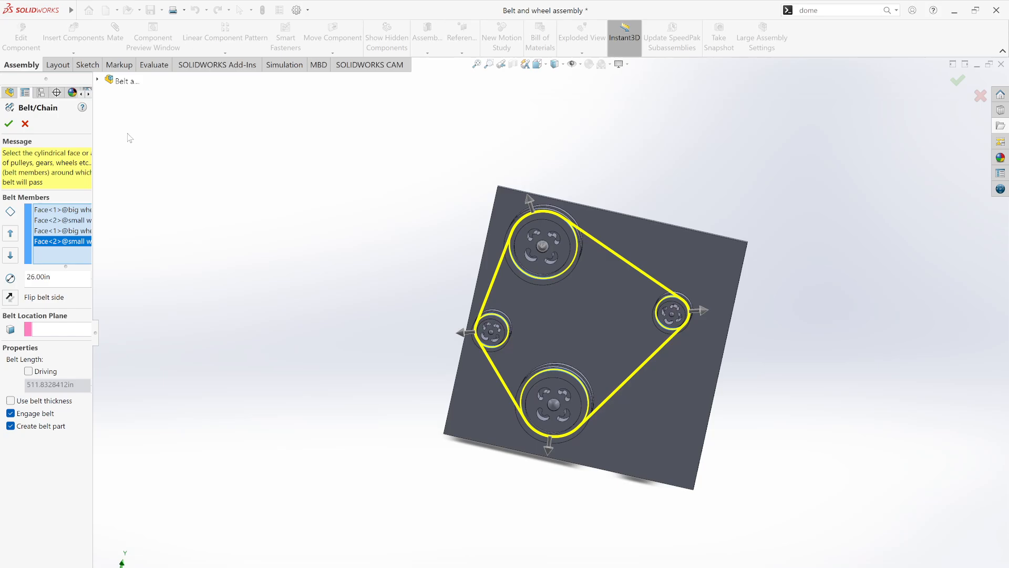
left_click(9, 124)
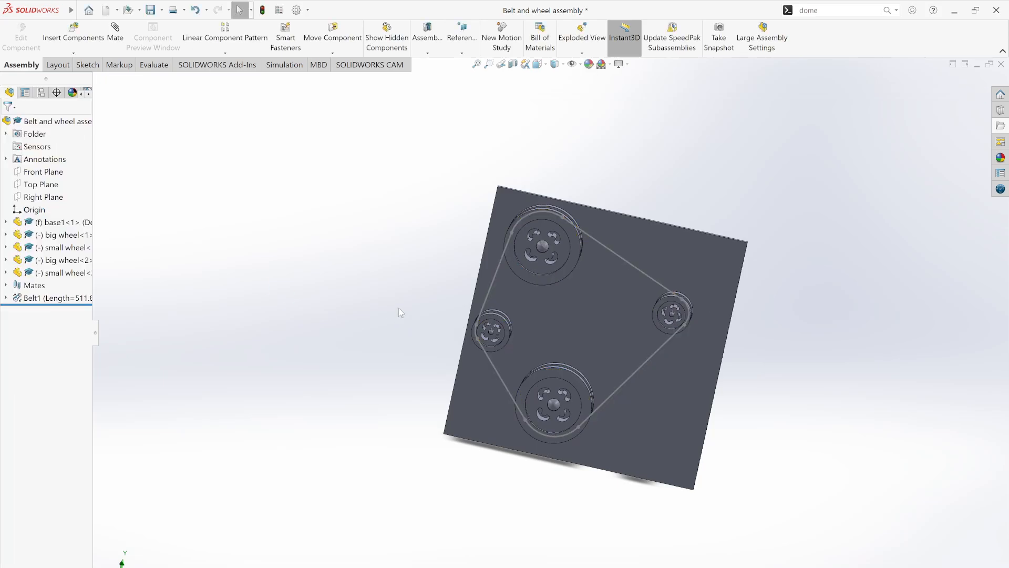
middle_click_drag(459, 329, 433, 333)
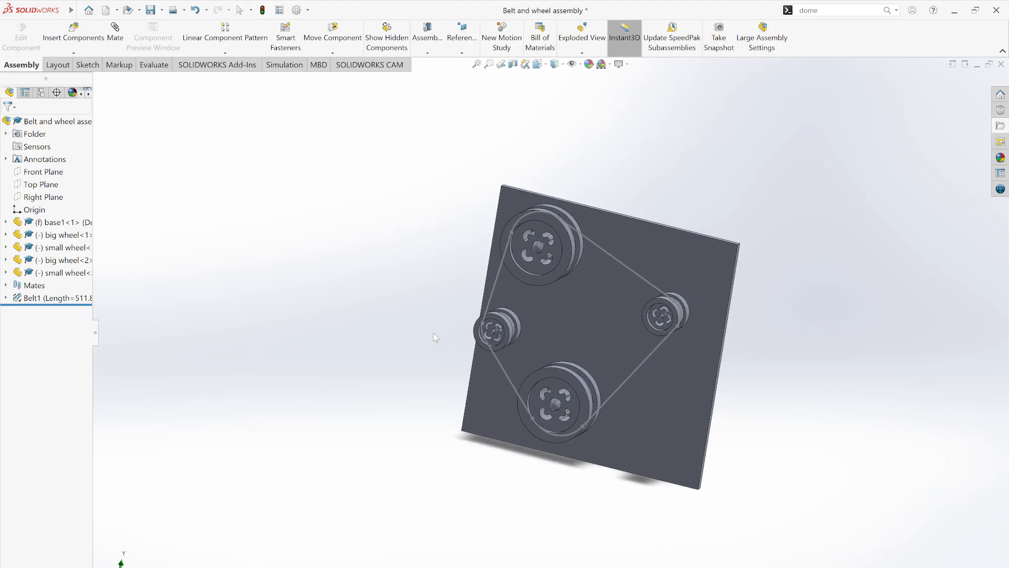
Expand the Belt1 feature and open its belt part in its own window.
right_click(42, 300)
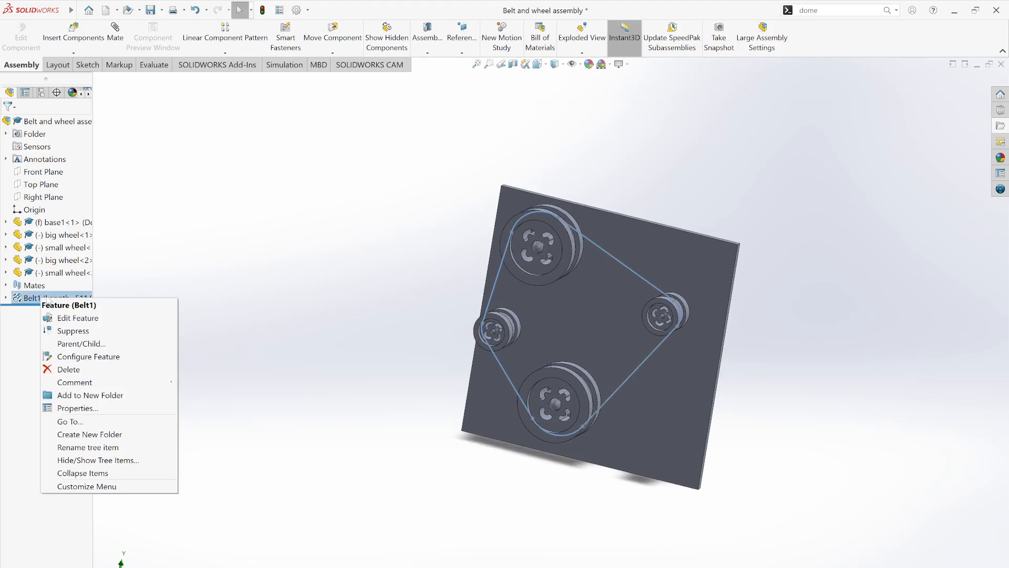
left_click(146, 145)
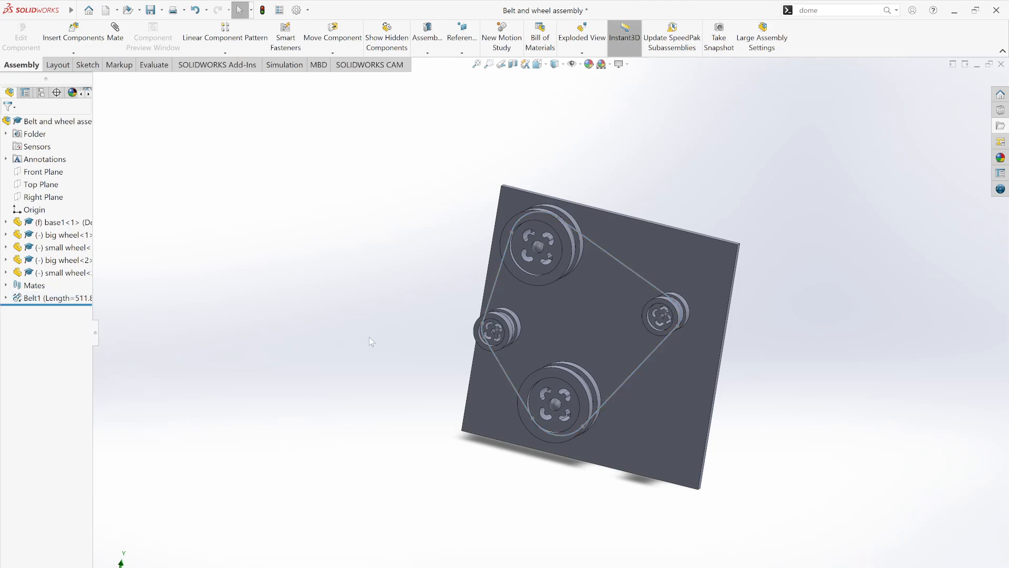
middle_click_drag(346, 353, 118, 367)
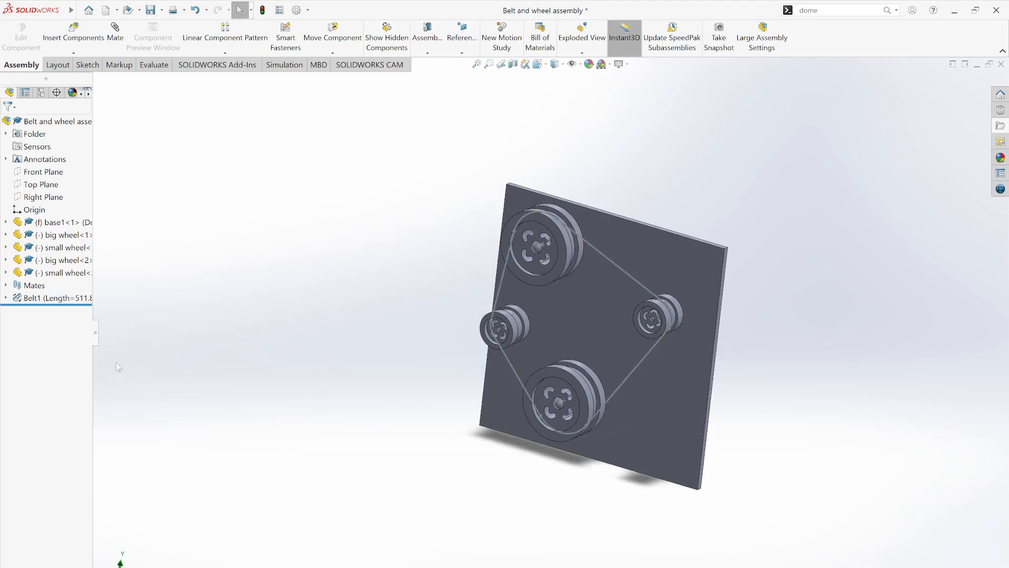
left_click(5, 298)
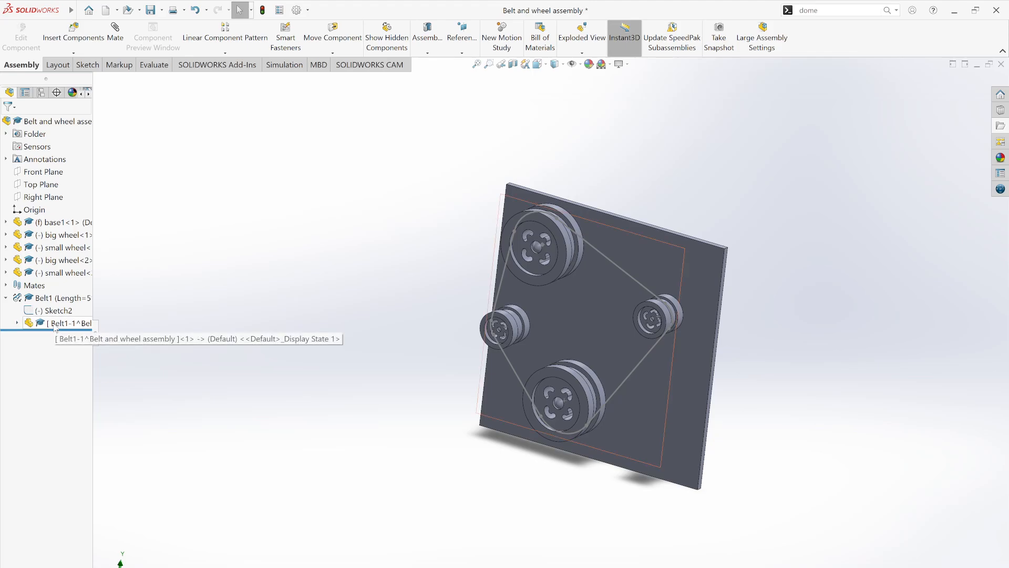
right_click(57, 328)
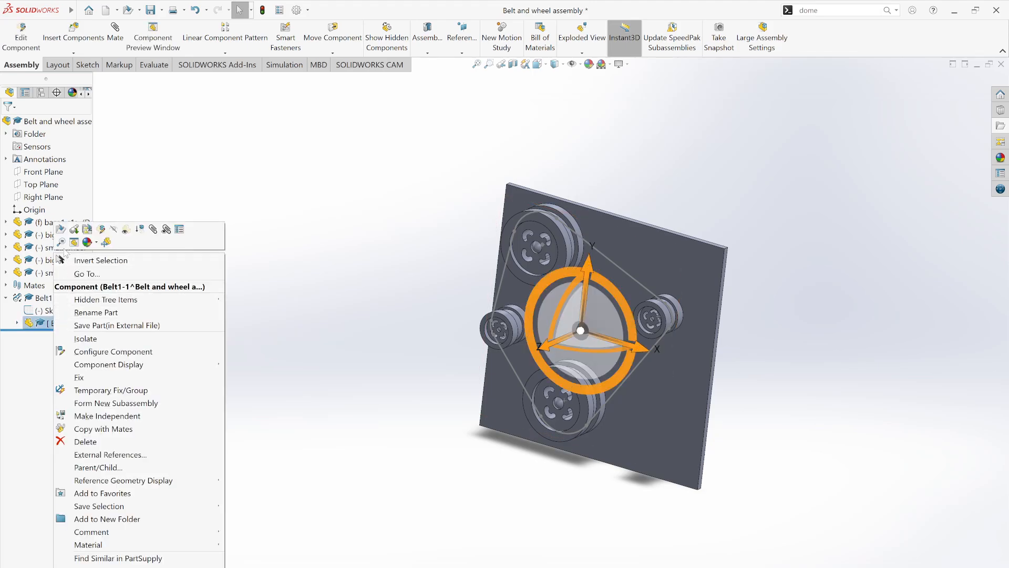
key("Escape")
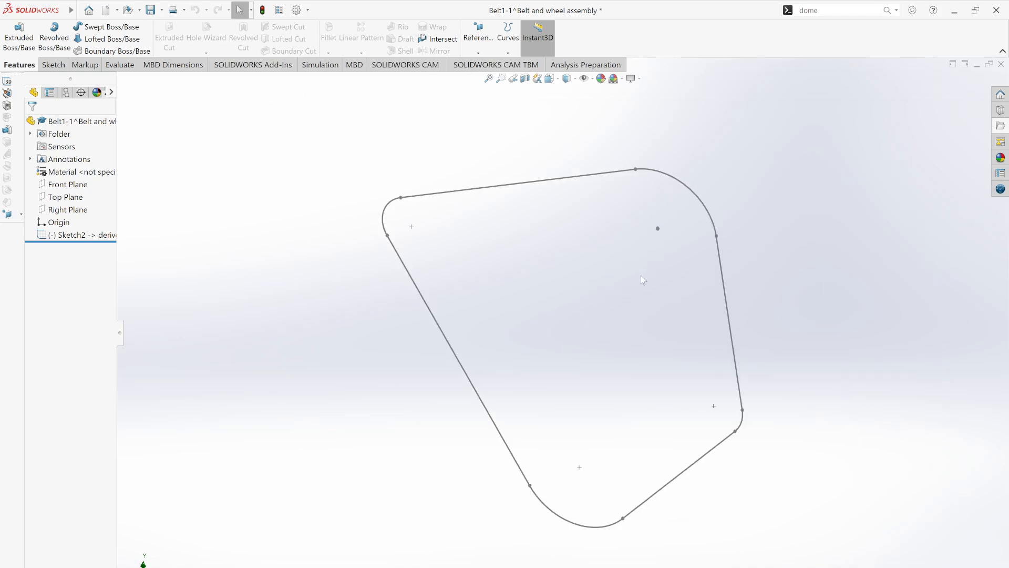
mouse_move(641, 275)
middle_mouse_down()
mouse_move(603, 297)
mouse_move(524, 298)
mouse_move(551, 293)
mouse_move(542, 306)
mouse_move(504, 284)
middle_mouse_up()
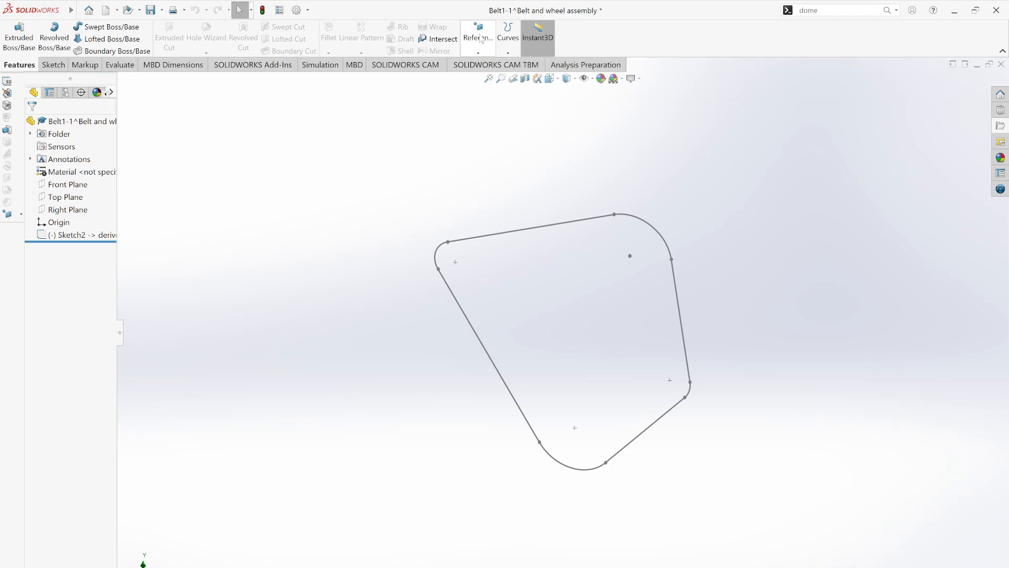
Create a reference plane parallel to the Right Plane through the endpoint joining the belt sketch's upper line and large arc.
left_click(476, 53)
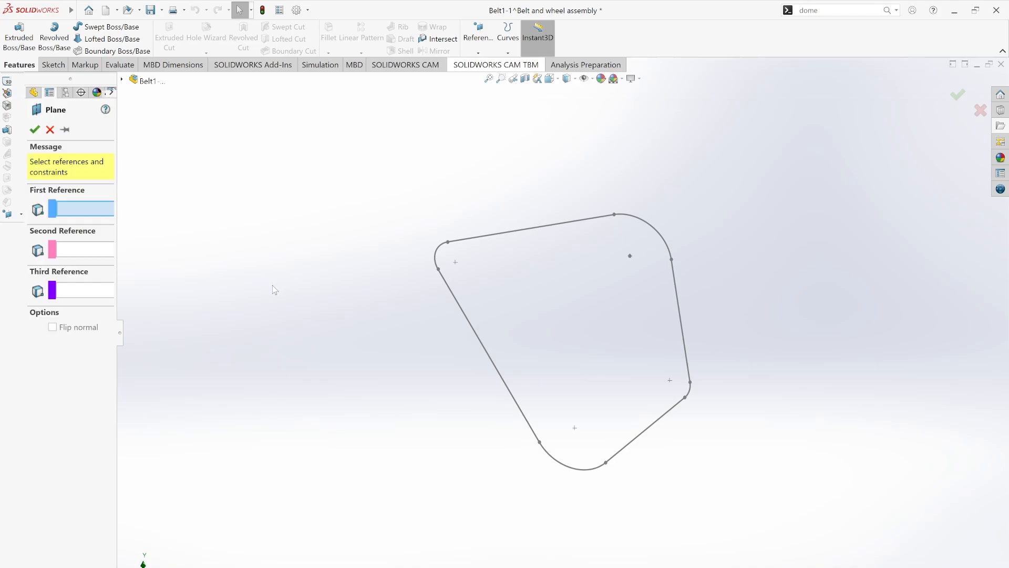
left_click(122, 79)
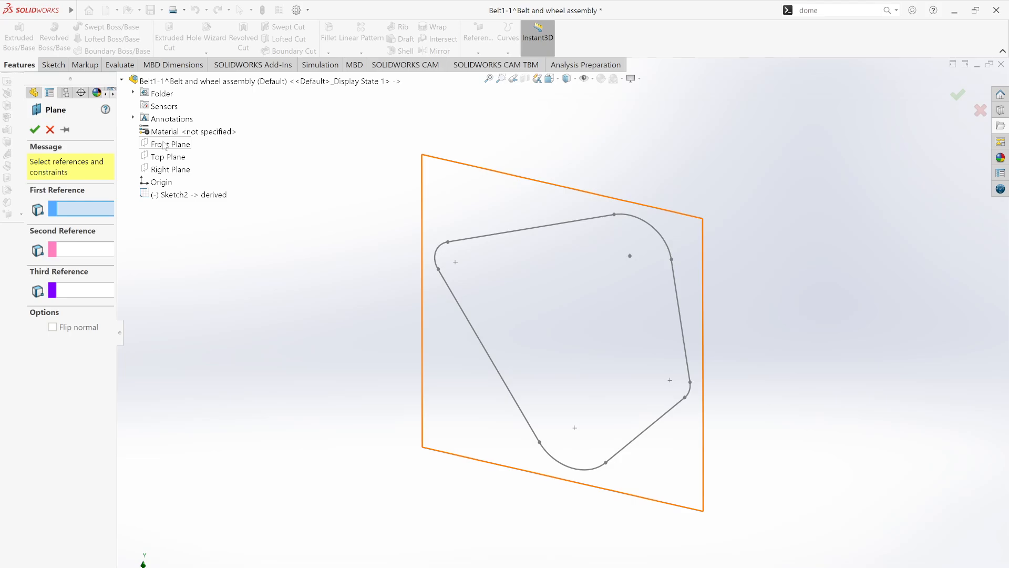
mouse_move(296, 320)
middle_mouse_down()
mouse_move(333, 354)
mouse_move(371, 340)
mouse_move(377, 325)
middle_mouse_up()
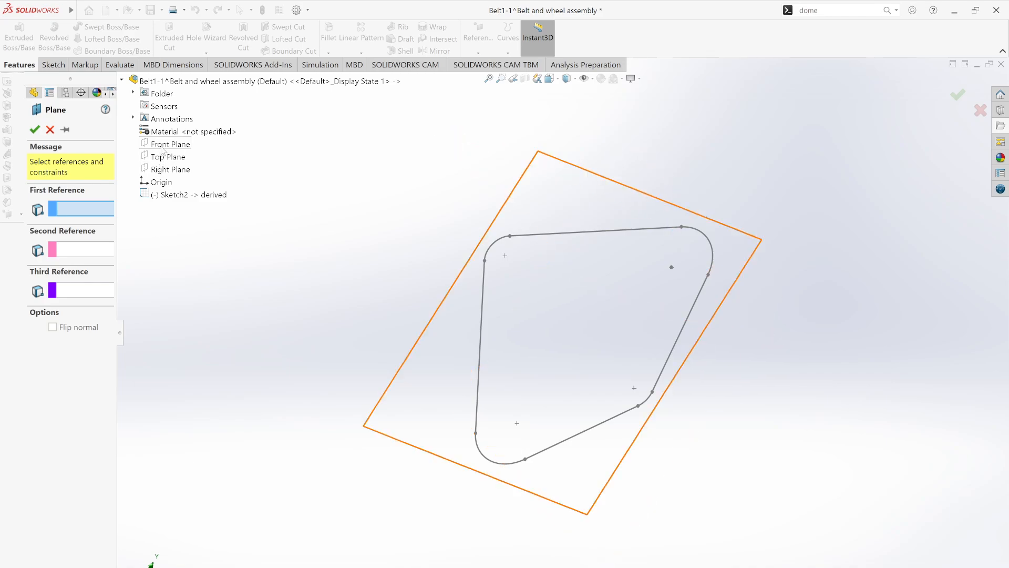
mouse_move(327, 318)
middle_mouse_down()
mouse_move(351, 299)
mouse_move(392, 303)
mouse_move(410, 325)
mouse_move(404, 336)
middle_mouse_up()
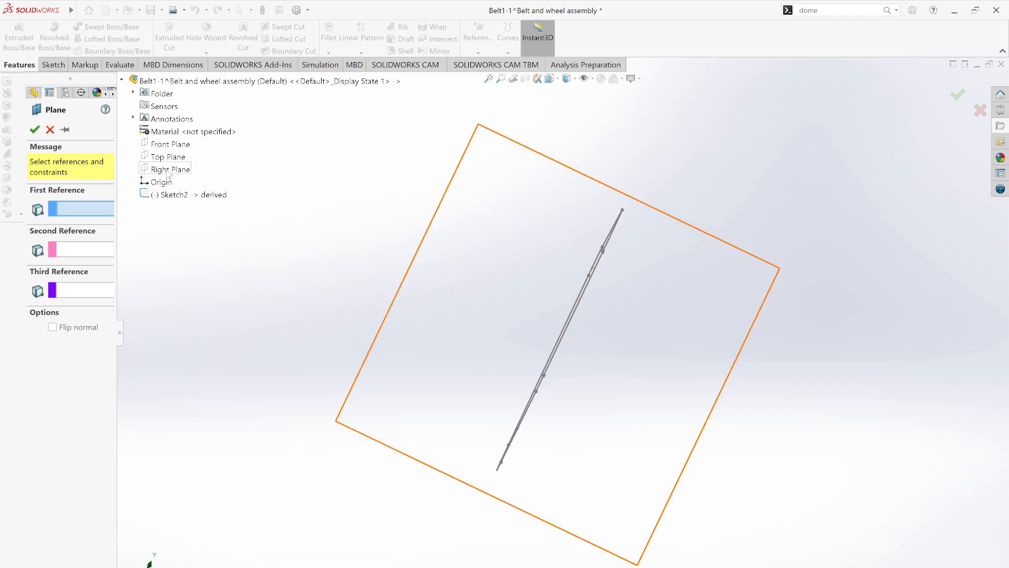
left_click(168, 169)
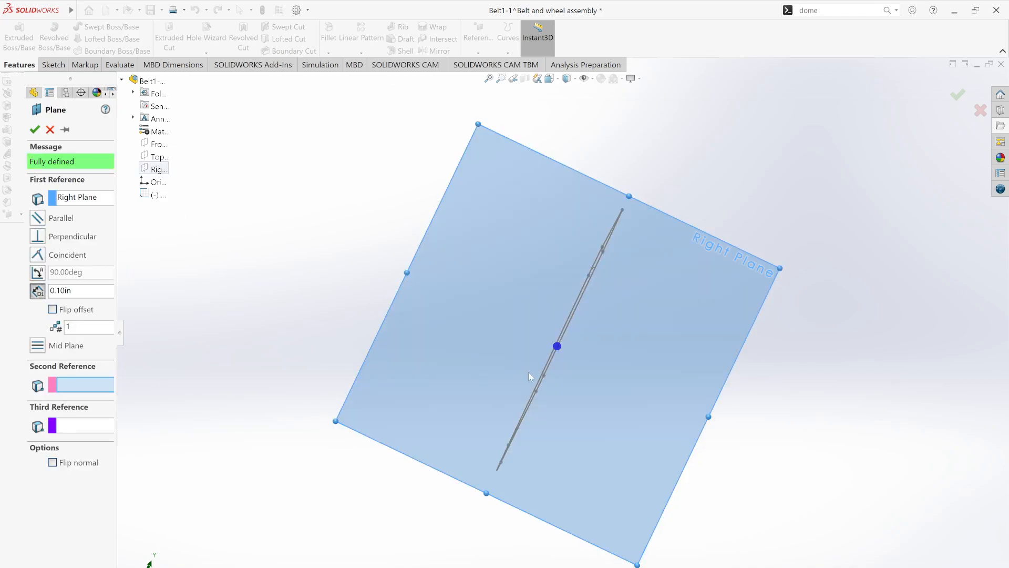
mouse_move(557, 352)
middle_mouse_down()
mouse_move(471, 345)
mouse_move(568, 332)
middle_mouse_up()
scroll(626, 313, "down", 3)
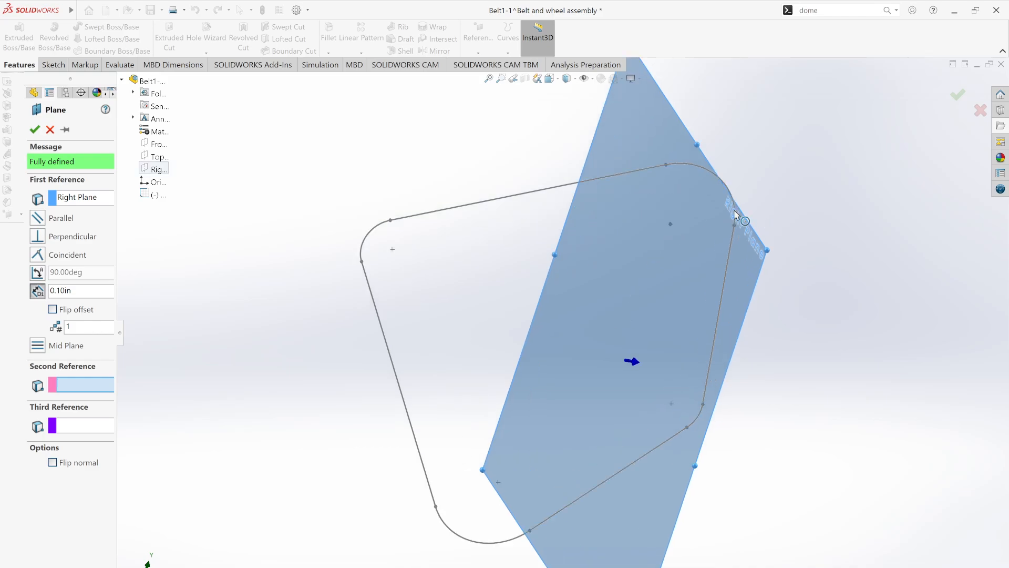
left_click(665, 165)
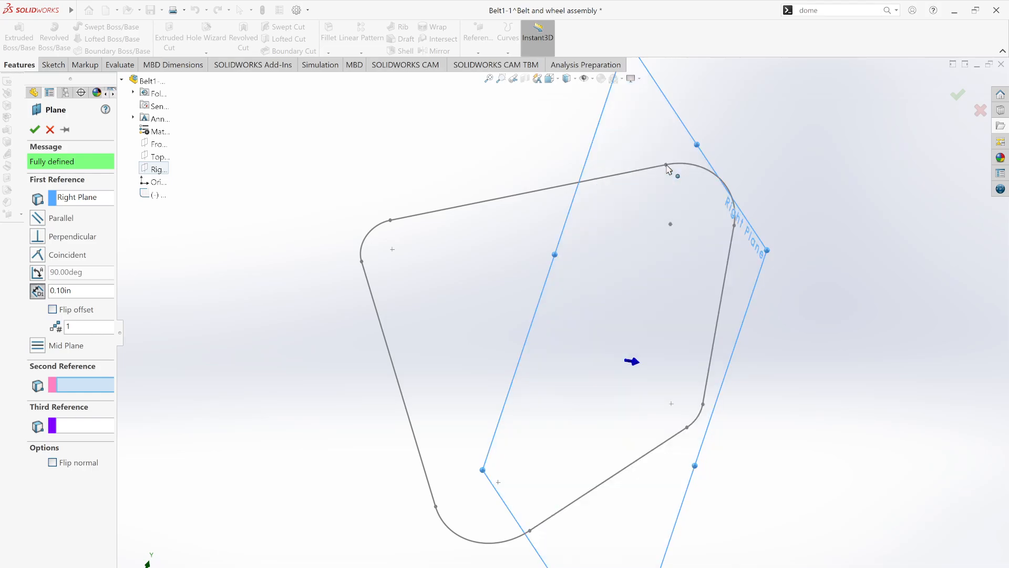
left_click(957, 95)
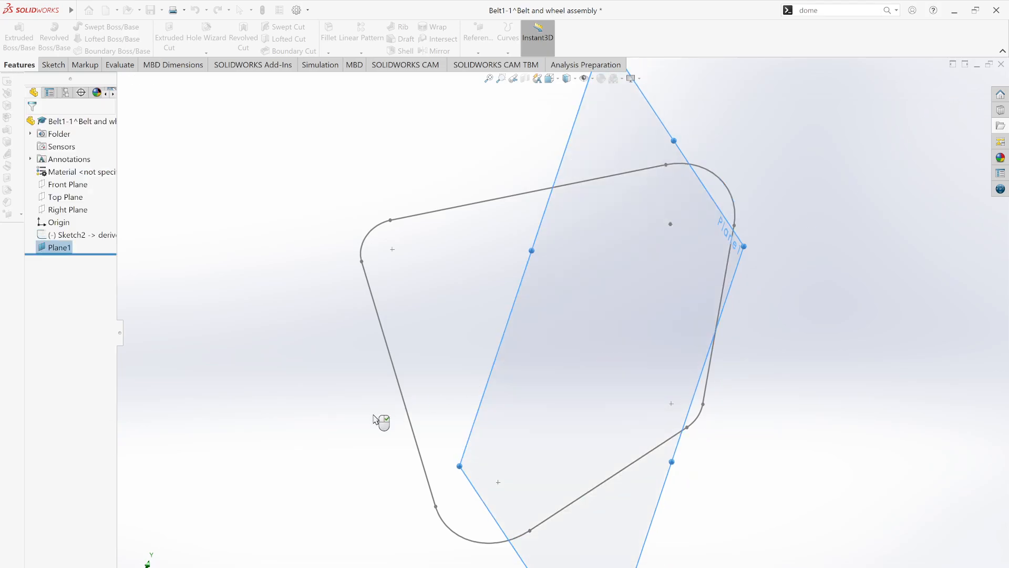
Start a new sketch on Plane1 of the belt part.
mouse_move(381, 421)
middle_mouse_down()
mouse_move(405, 378)
mouse_move(443, 412)
mouse_move(444, 423)
mouse_move(416, 421)
middle_mouse_up()
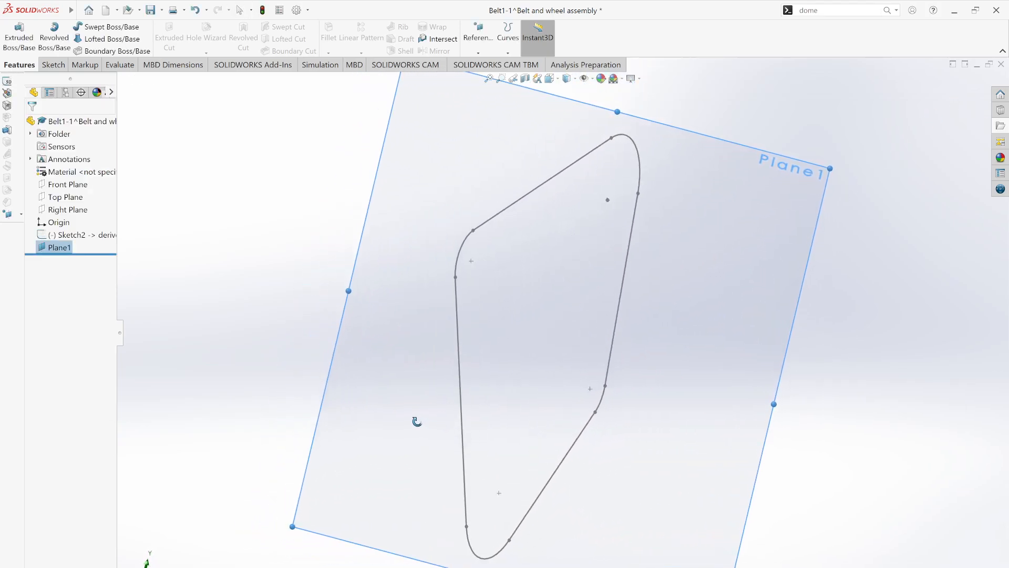
left_click(53, 64)
left_click(13, 33)
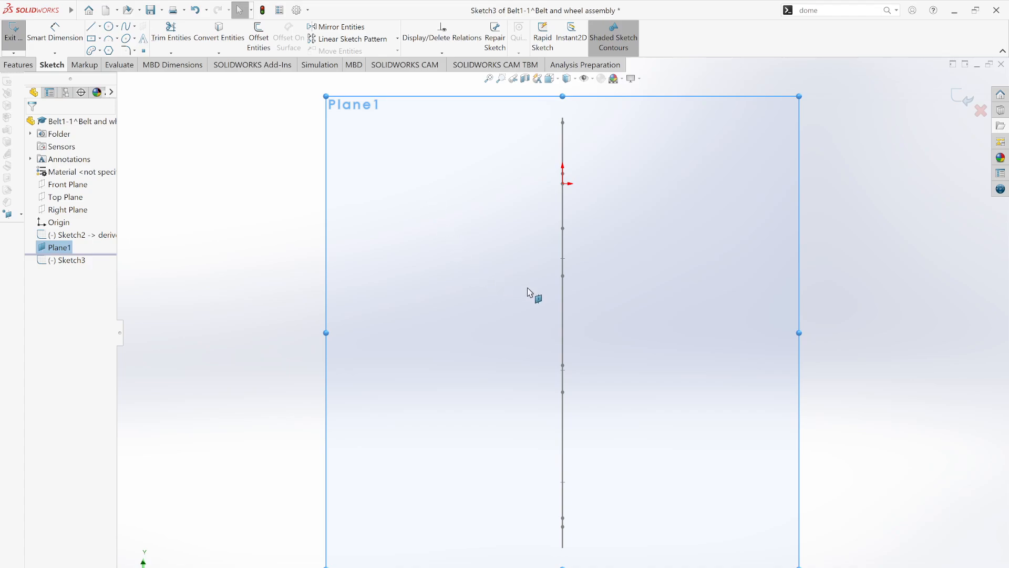
mouse_move(36, 17)
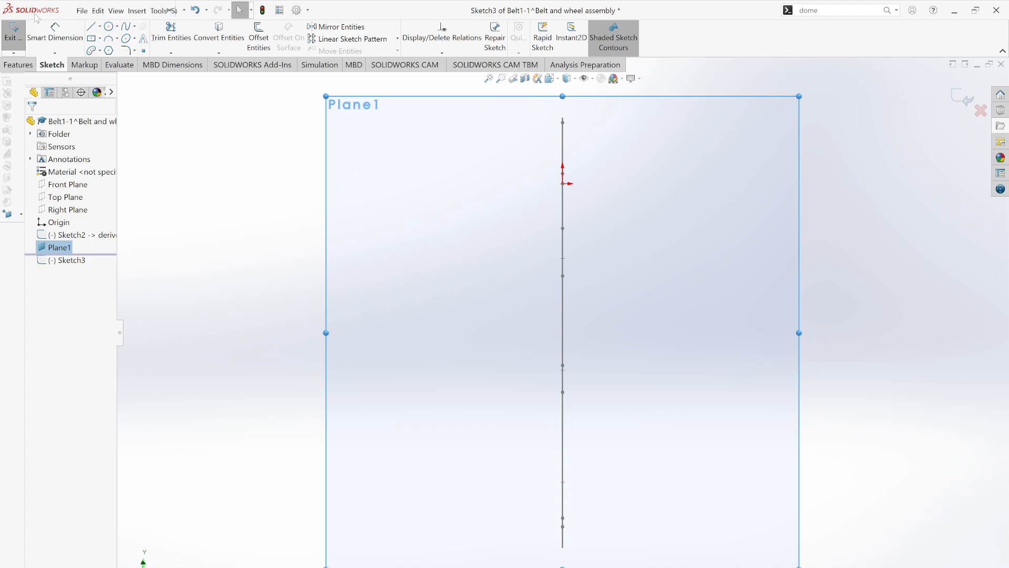
left_click(92, 39)
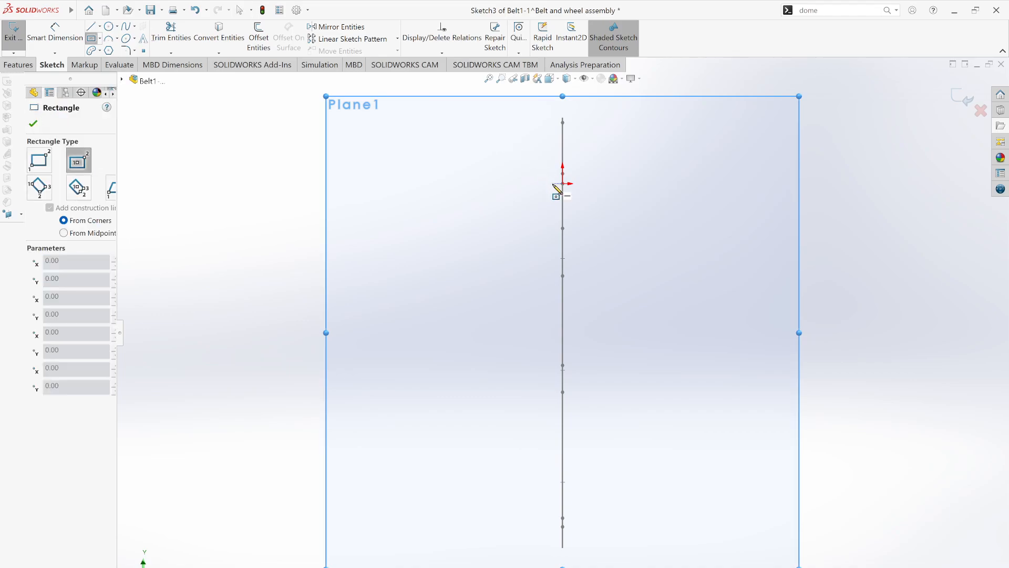
mouse_move(570, 189)
middle_mouse_down()
mouse_move(588, 273)
mouse_move(603, 274)
mouse_move(608, 299)
mouse_move(640, 306)
mouse_move(709, 379)
middle_mouse_up()
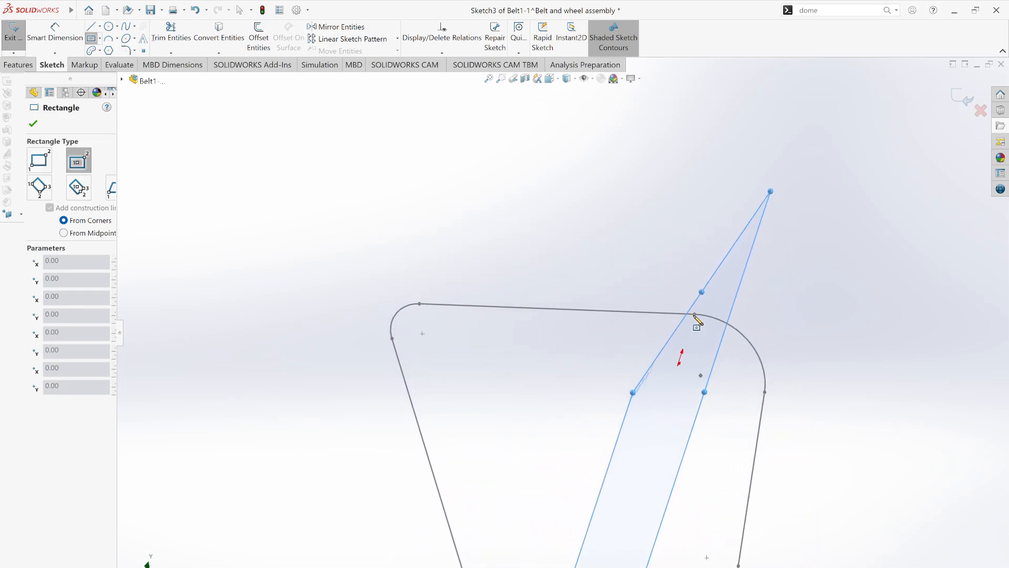
scroll(694, 317, "down", 4)
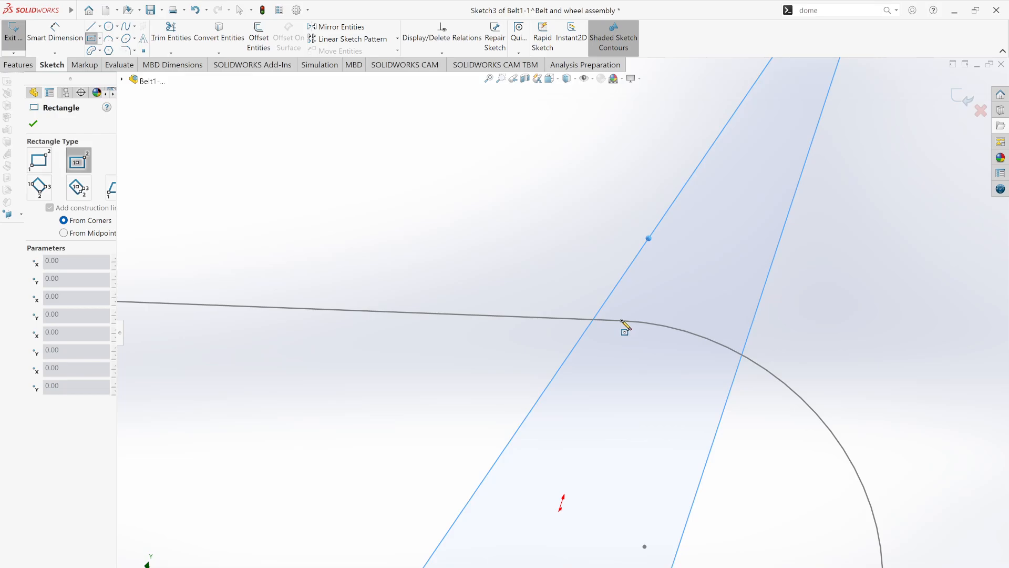
scroll(705, 388, "up", 5)
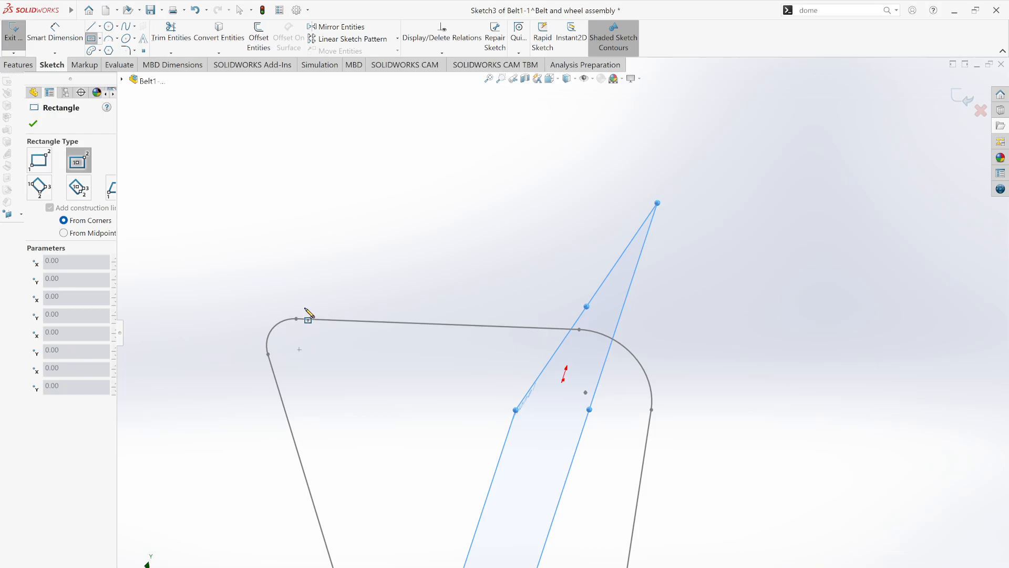
middle_click_drag(609, 361, 526, 319)
scroll(518, 312, "down", 5)
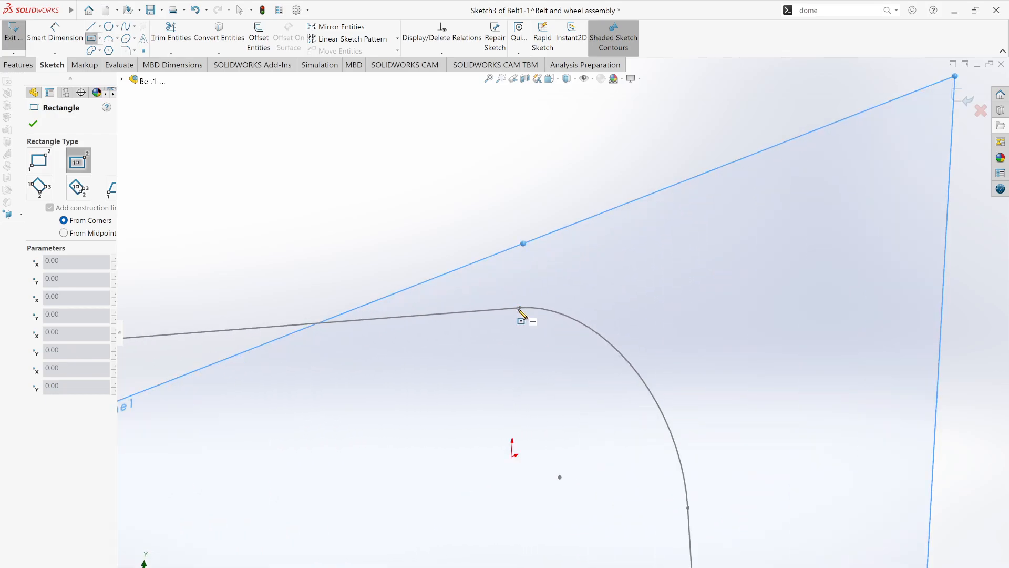
left_click(520, 308)
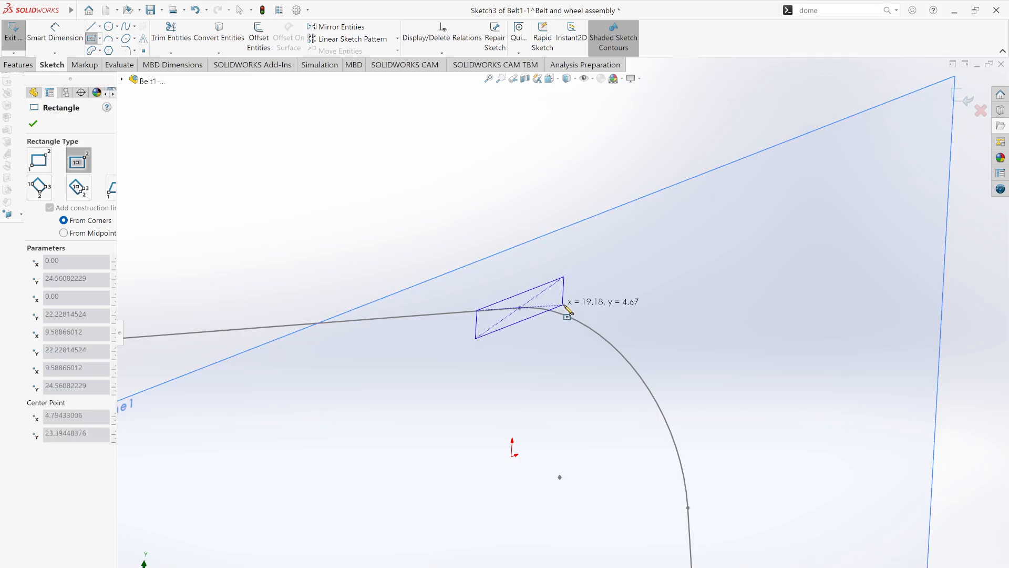
key("Escape")
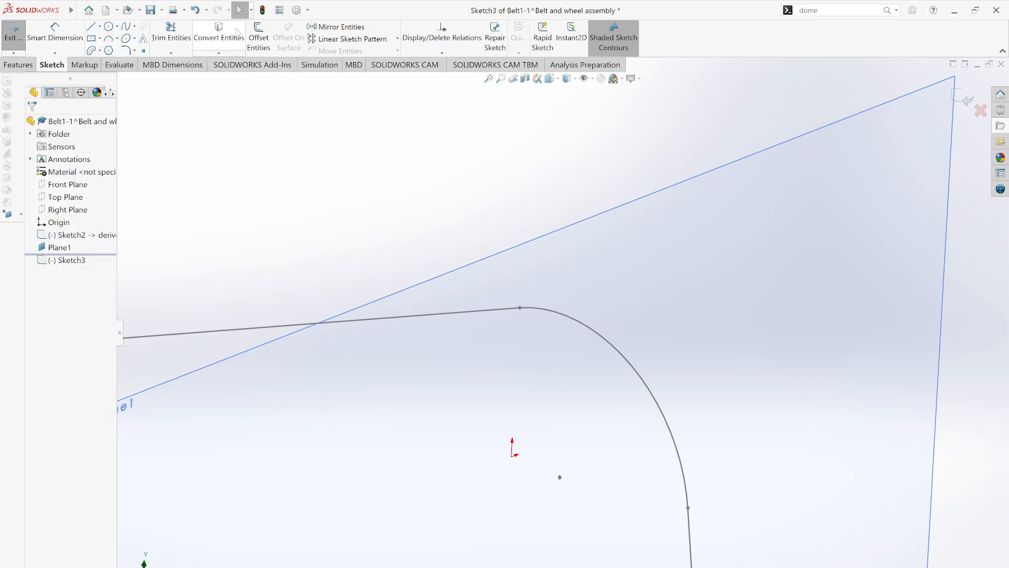
Sketch a center rectangle about 31 in wide and 4.3 in high, centered on the endpoint joining the belt's upper line and large arc.
left_click(100, 39)
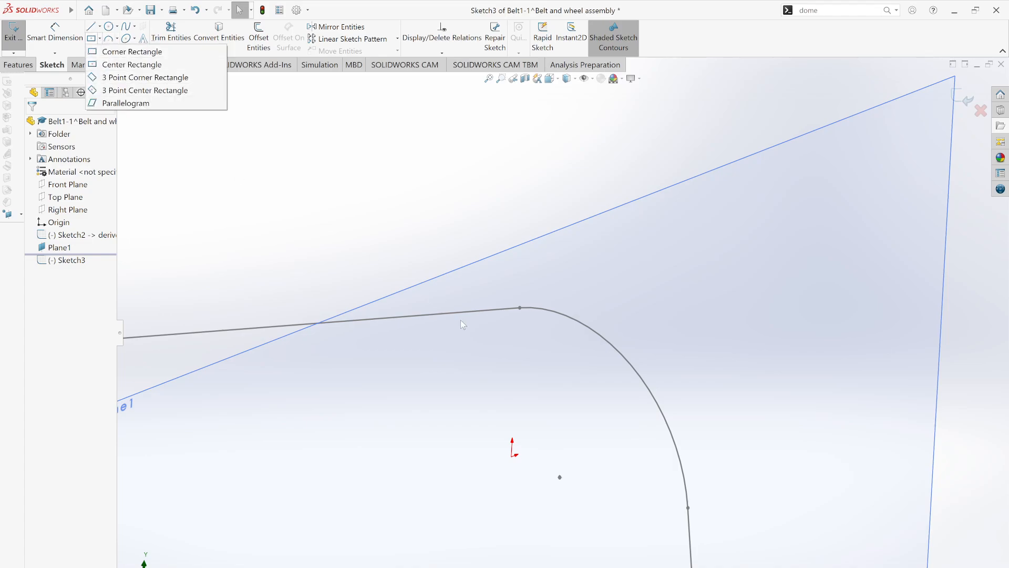
left_click(145, 70)
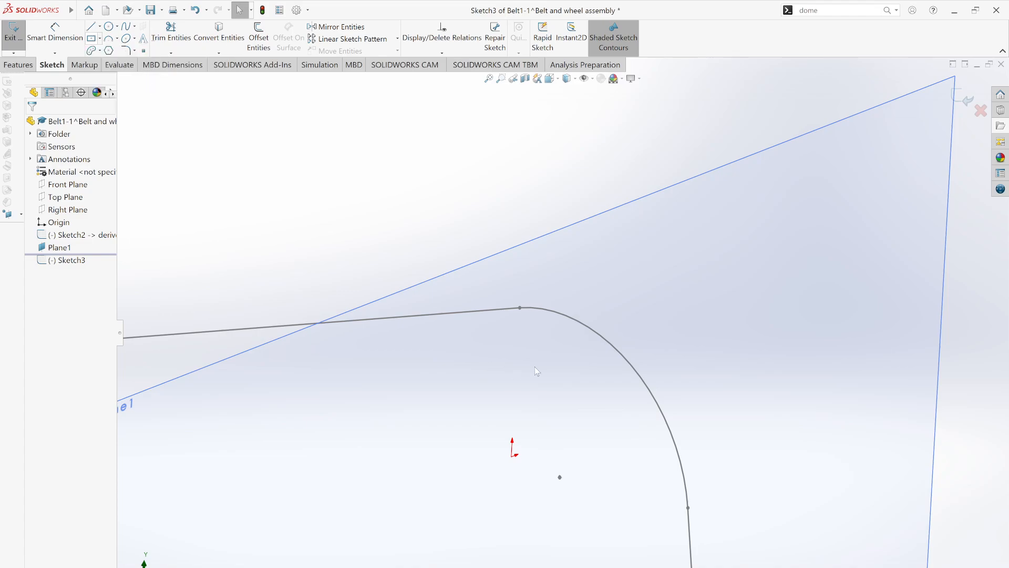
left_click(520, 308)
left_click(583, 294)
scroll(573, 336, "up", 2)
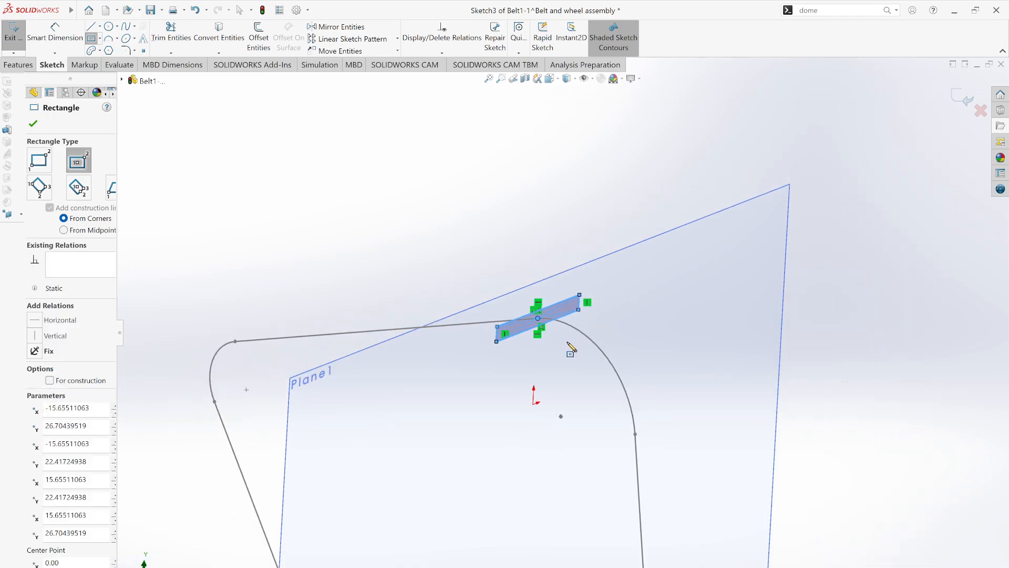
mouse_move(570, 348)
middle_mouse_down()
mouse_move(540, 316)
mouse_move(520, 319)
middle_mouse_up()
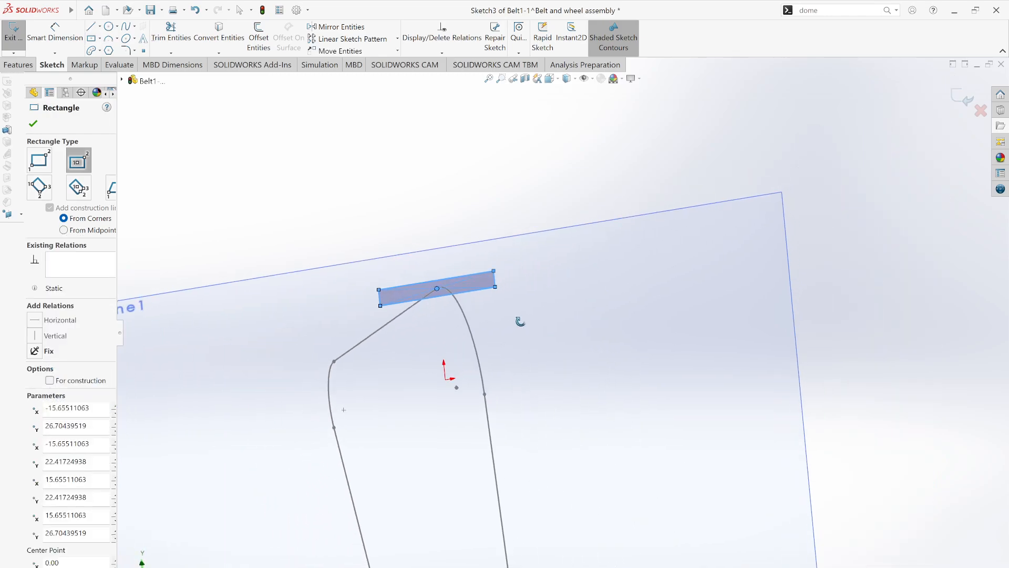
Dimension the belt profile rectangle to 10 in wide and 4 in high.
left_click(59, 31)
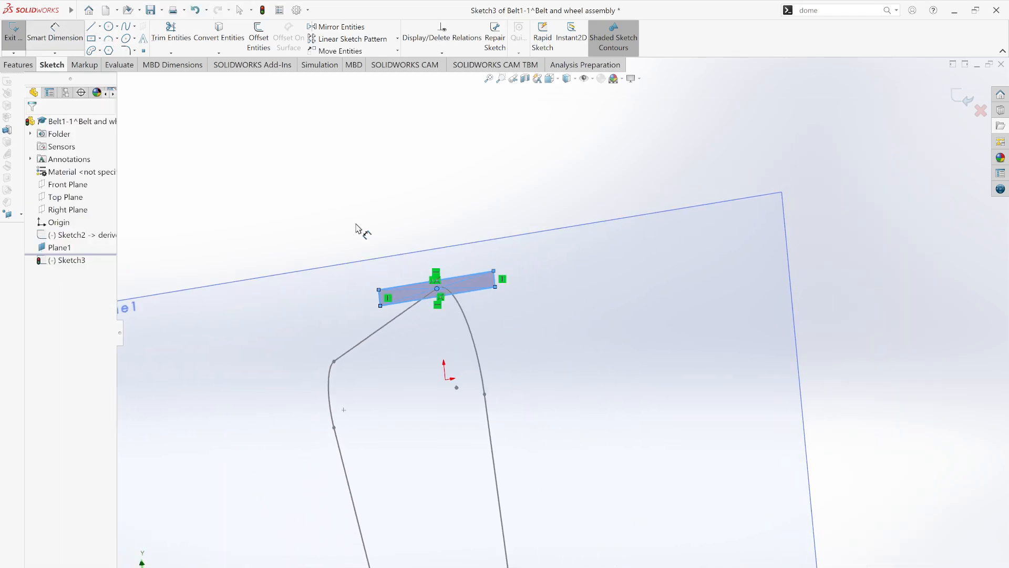
left_click(413, 258)
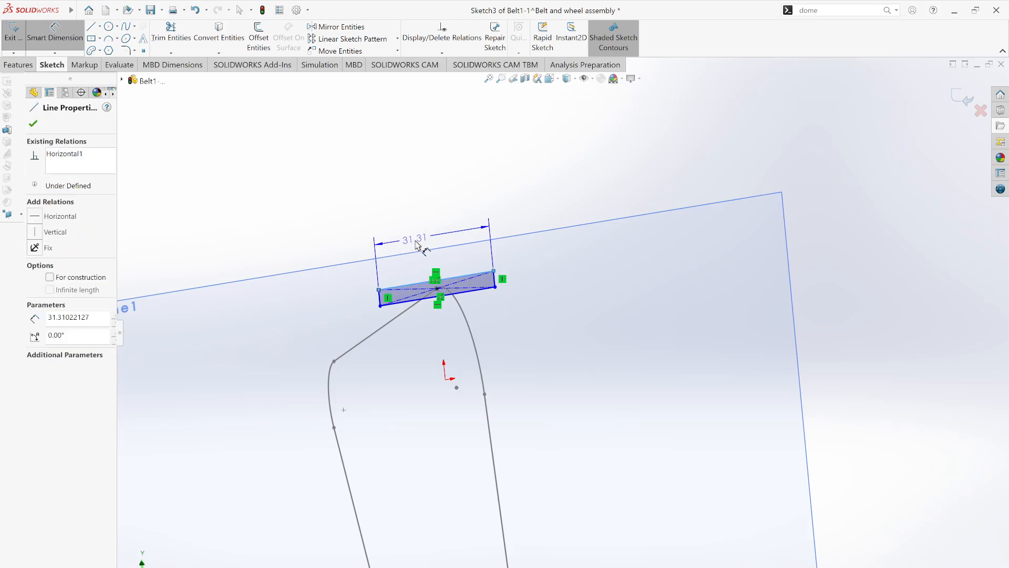
left_click(413, 245)
type("10")
key("Return")
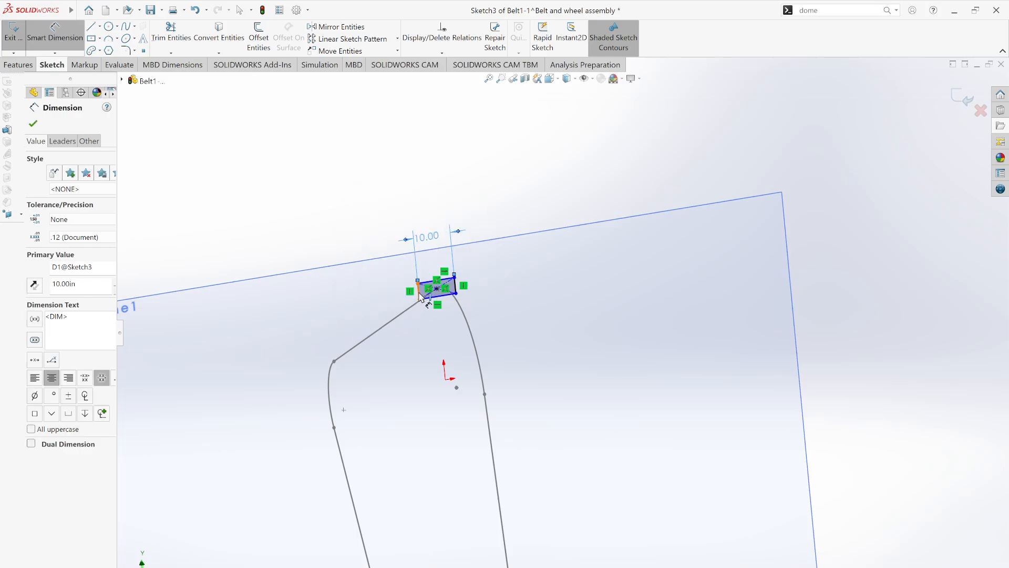
left_click(421, 297)
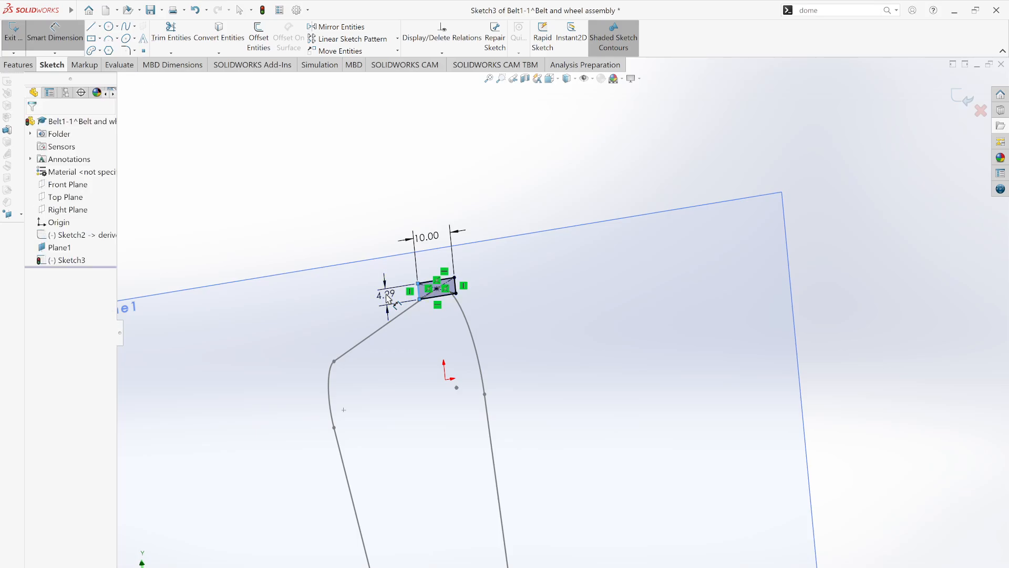
left_click(388, 298)
type("4.2871458in")
key("Return")
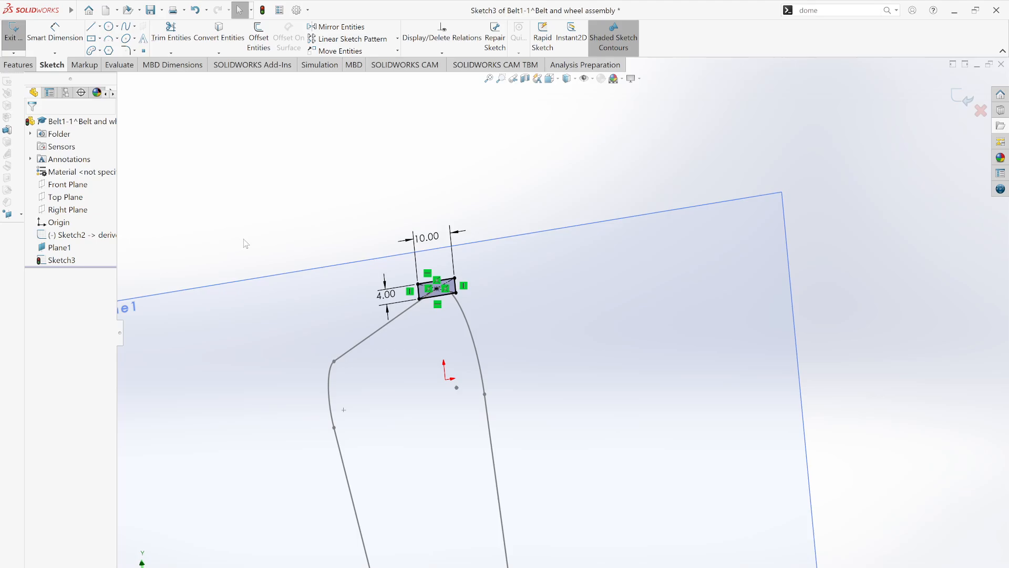
mouse_move(244, 243)
middle_mouse_down()
mouse_move(283, 232)
mouse_move(227, 216)
middle_mouse_up()
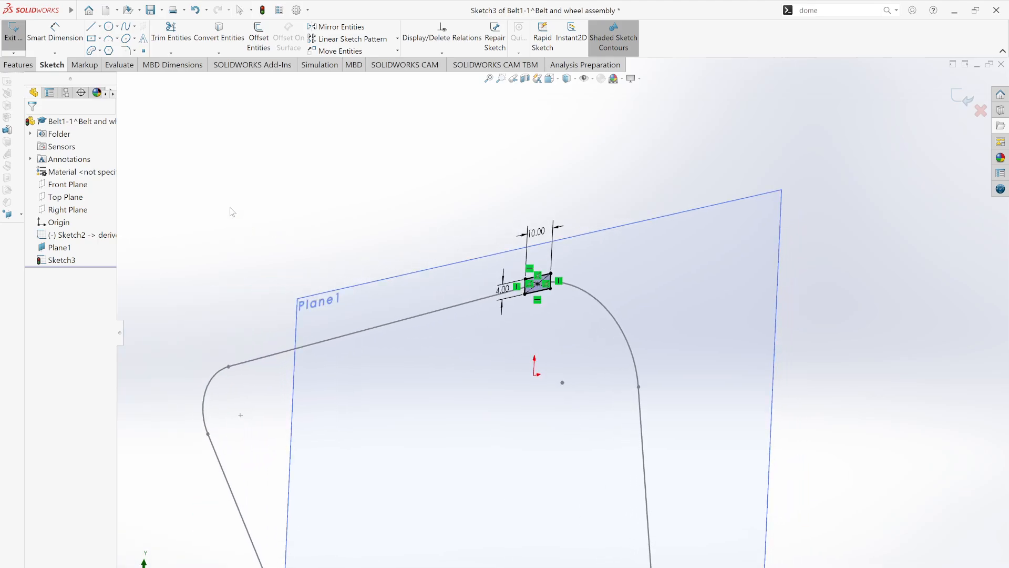
Create a swept boss using the rectangle in Sketch3 as profile and the belt sketch, Sketch2, as path.
left_click(18, 65)
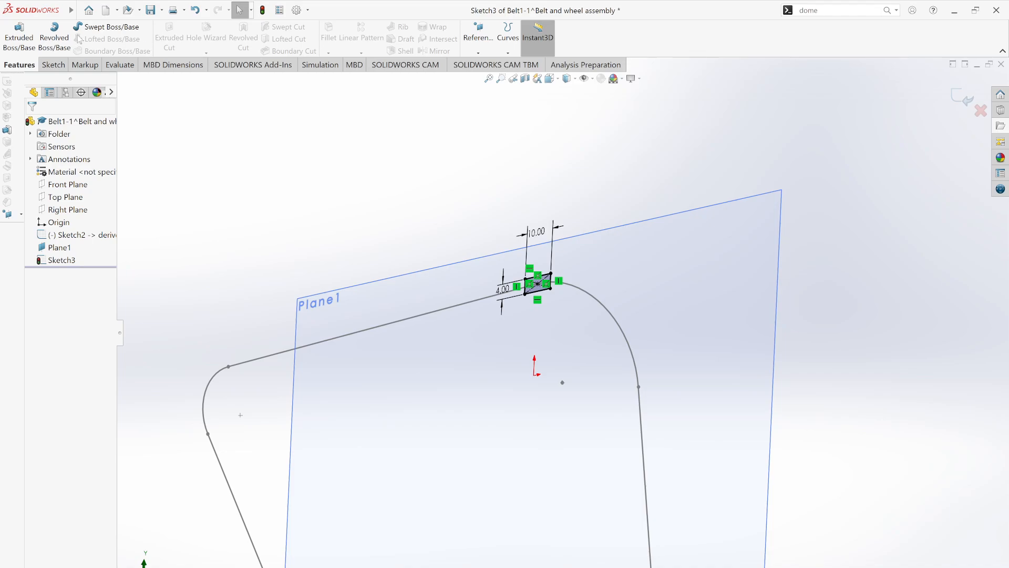
left_click(92, 27)
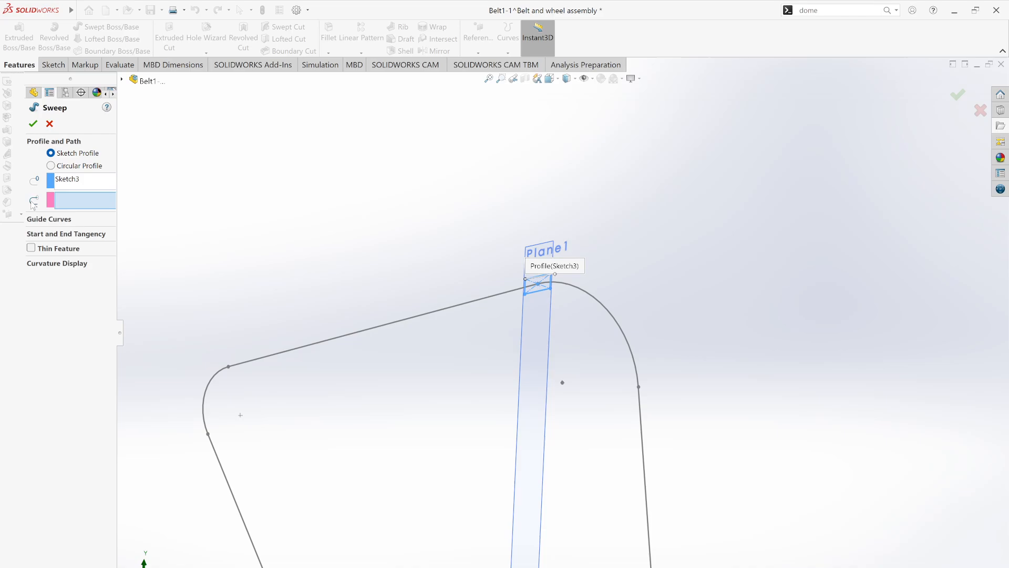
left_click(520, 293)
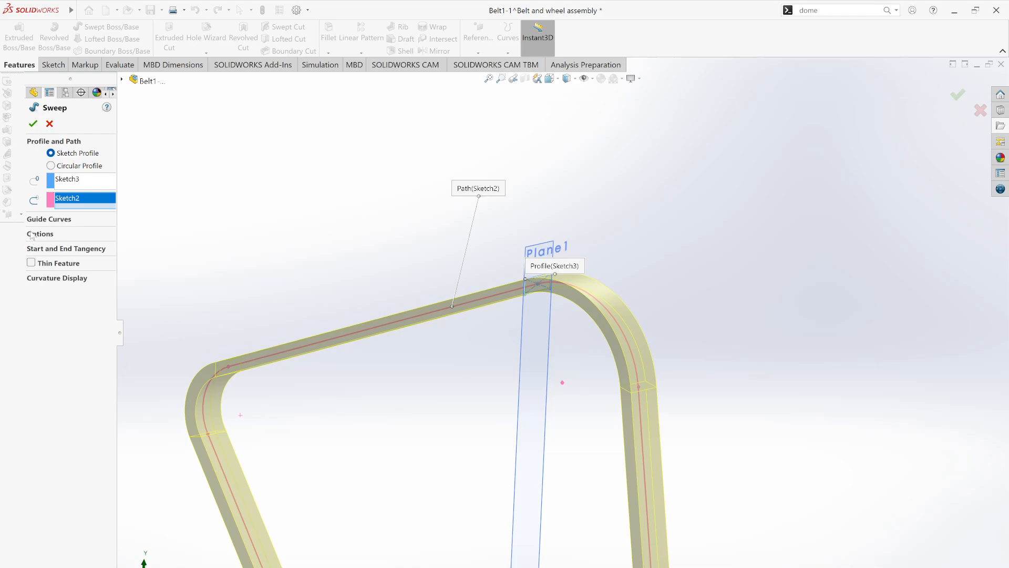
left_click(32, 124)
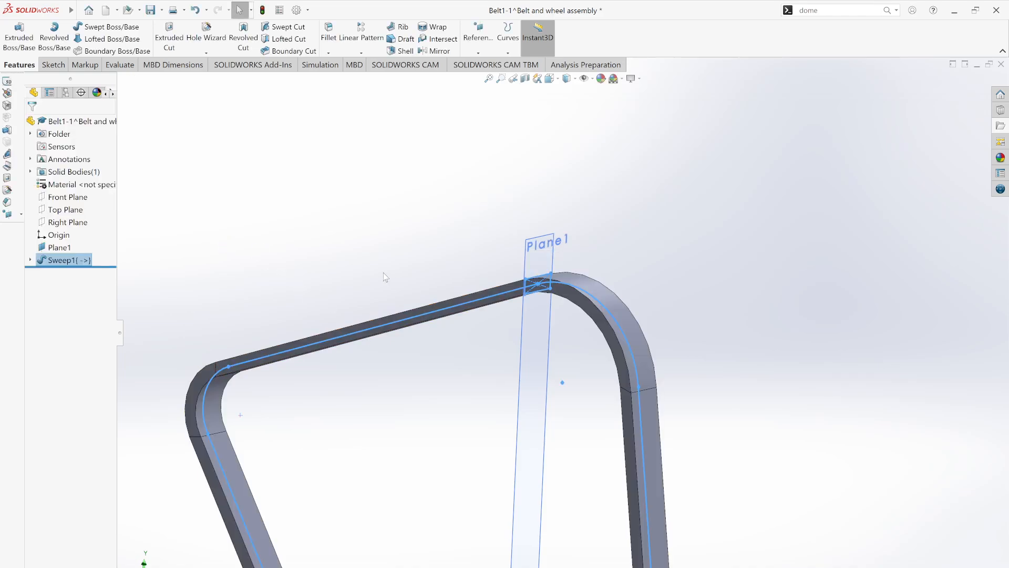
middle_click_drag(424, 252, 311, 245)
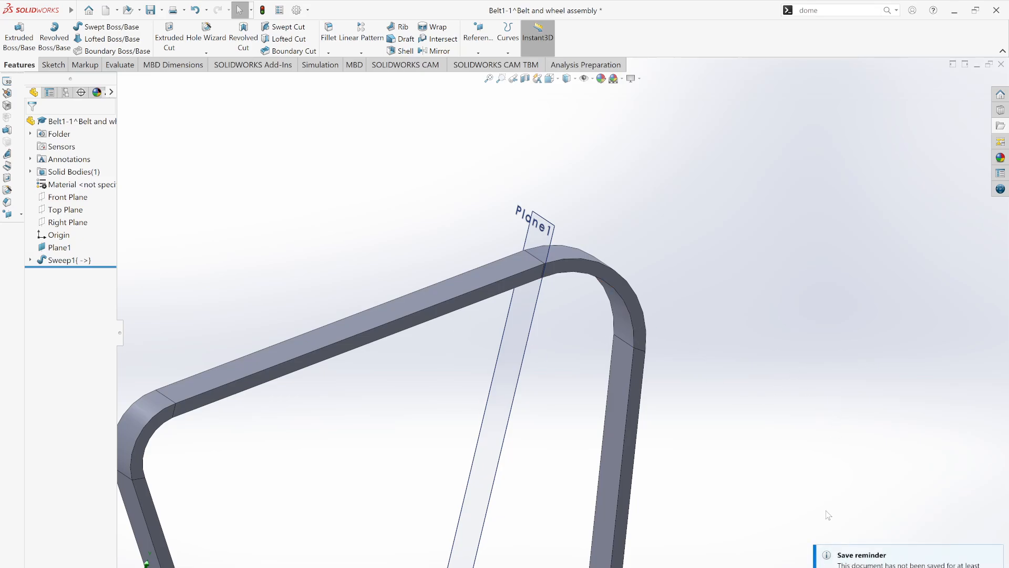
Save the belt part, then return to the Belt and wheel assembly window and rebuild it with the changed model.
left_click(861, 567)
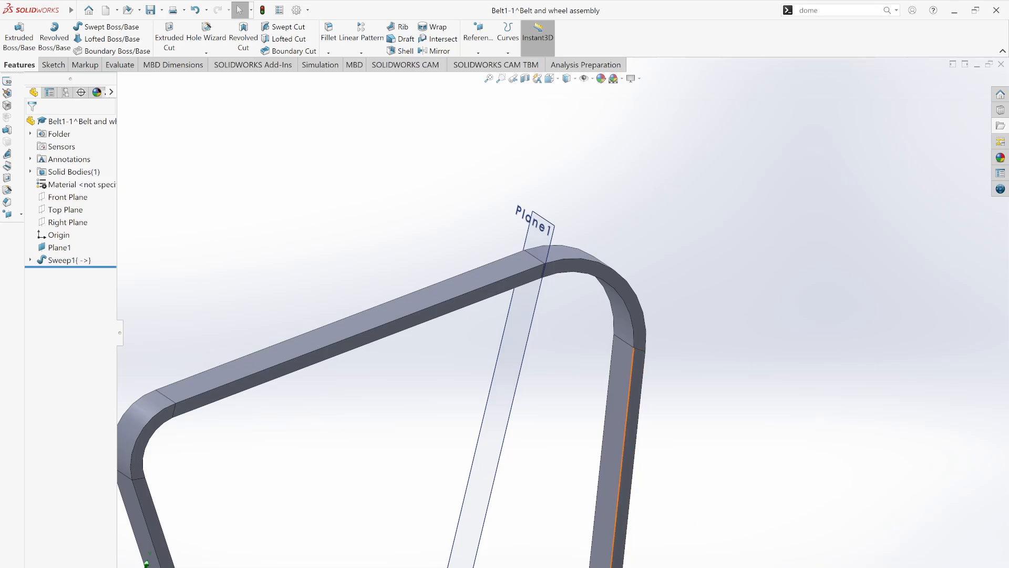
mouse_move(604, 567)
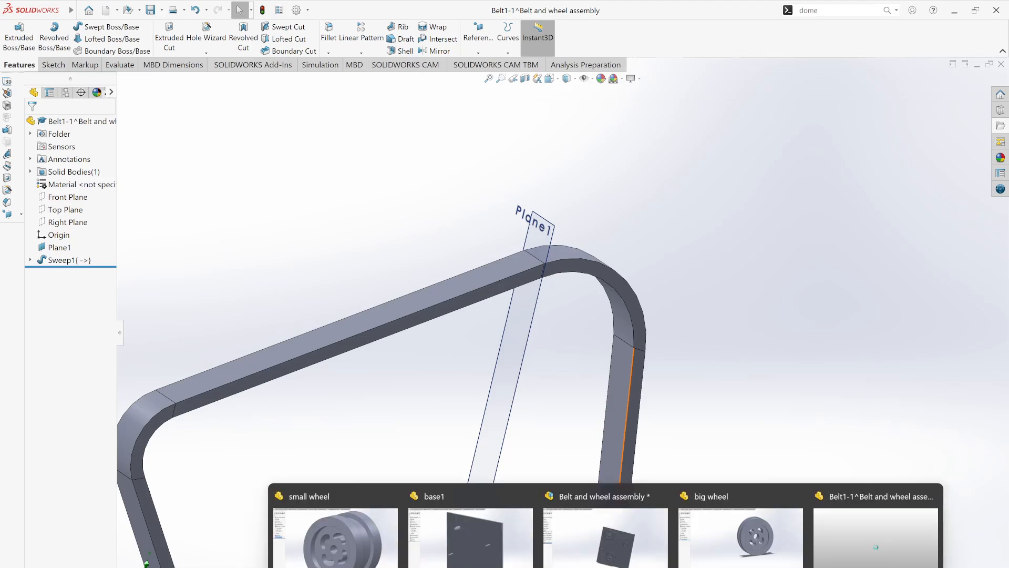
left_click(592, 549)
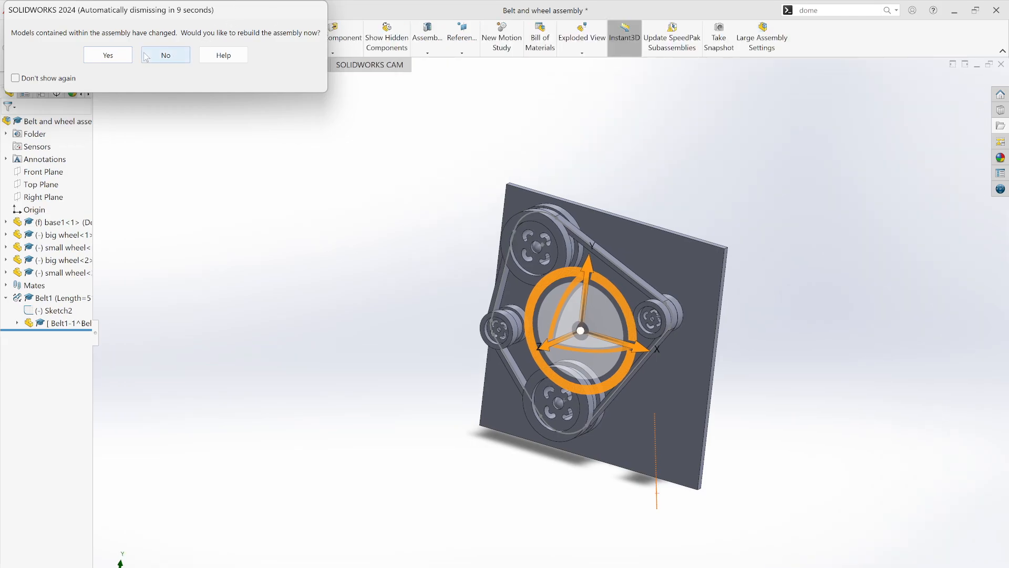
left_click(117, 58)
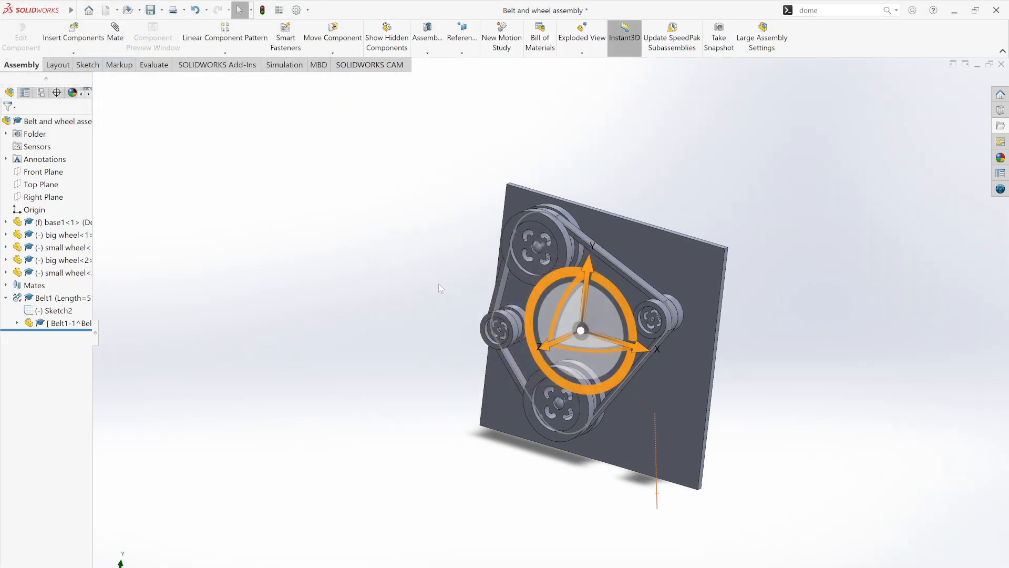
Clear the belt part selection and rotate the upper big wheel to test how the belt-driven wheels move.
middle_click_drag(455, 298, 482, 267)
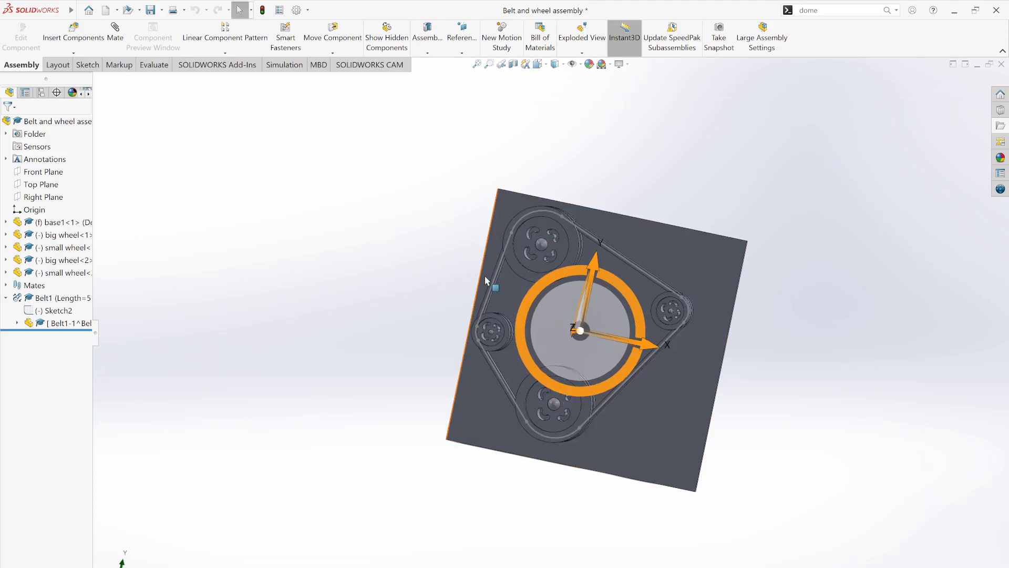
left_click(680, 194)
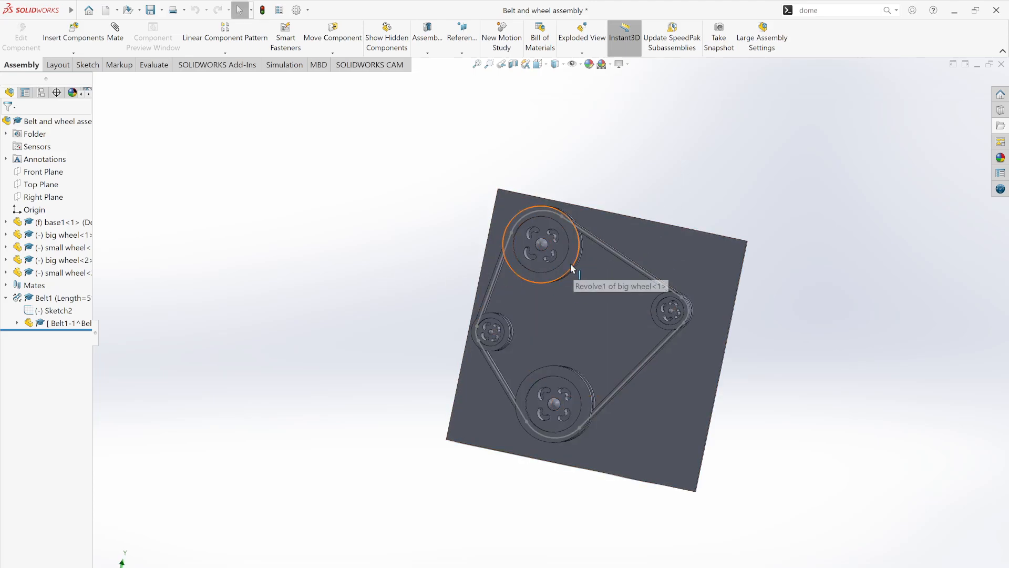
left_click_drag(575, 256, 386, 263)
left_click(399, 262)
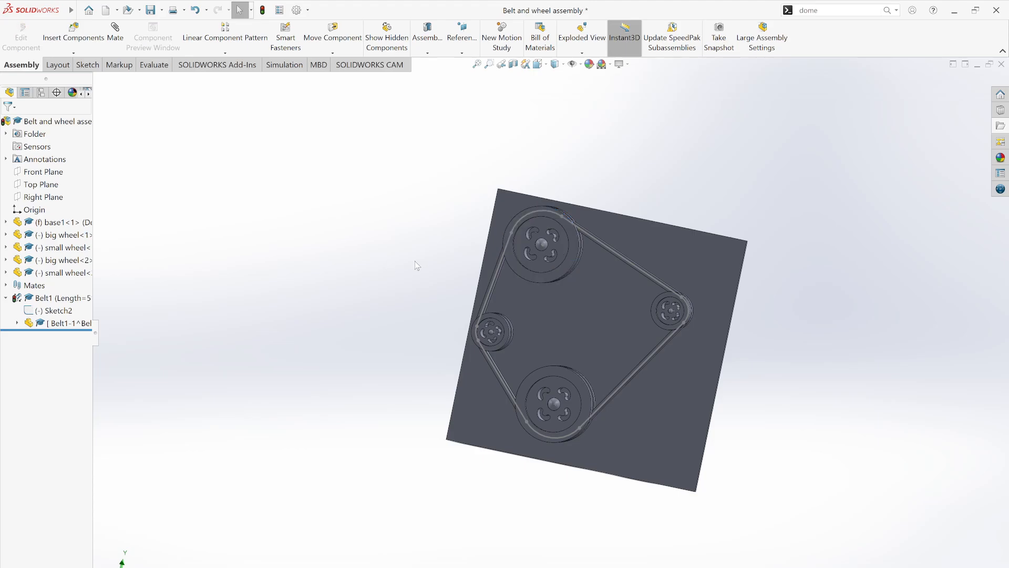
middle_click_drag(398, 241, 409, 308)
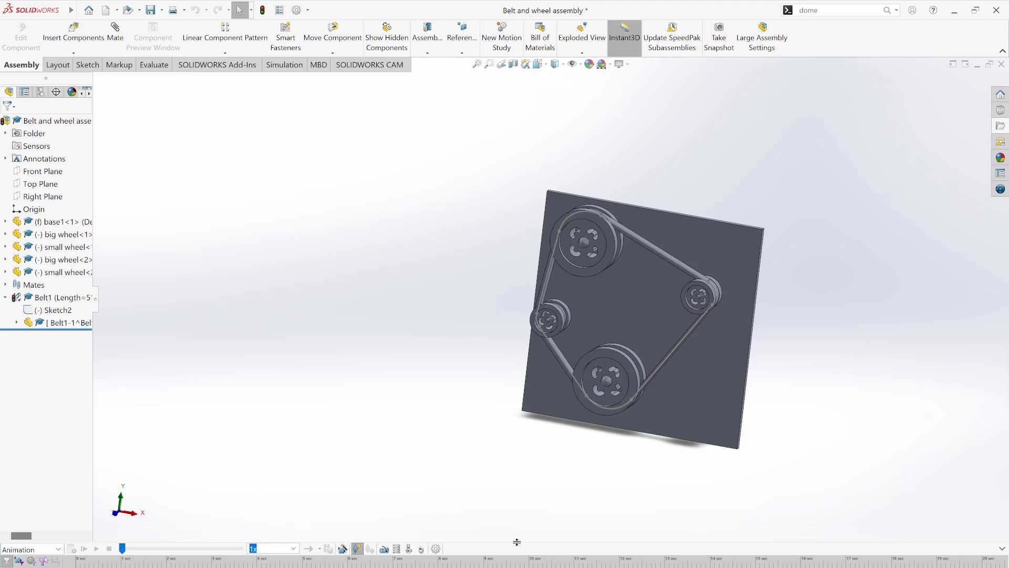
Enlarge the motion study timeline area and rotate the lower big wheel to test the belt drive.
left_click_drag(516, 542, 516, 500)
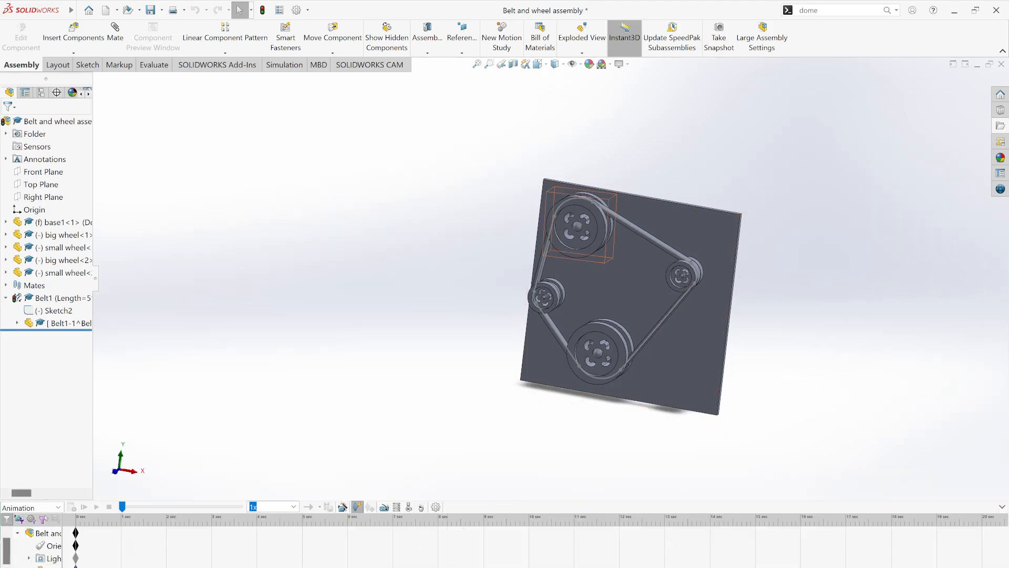
left_click(357, 506)
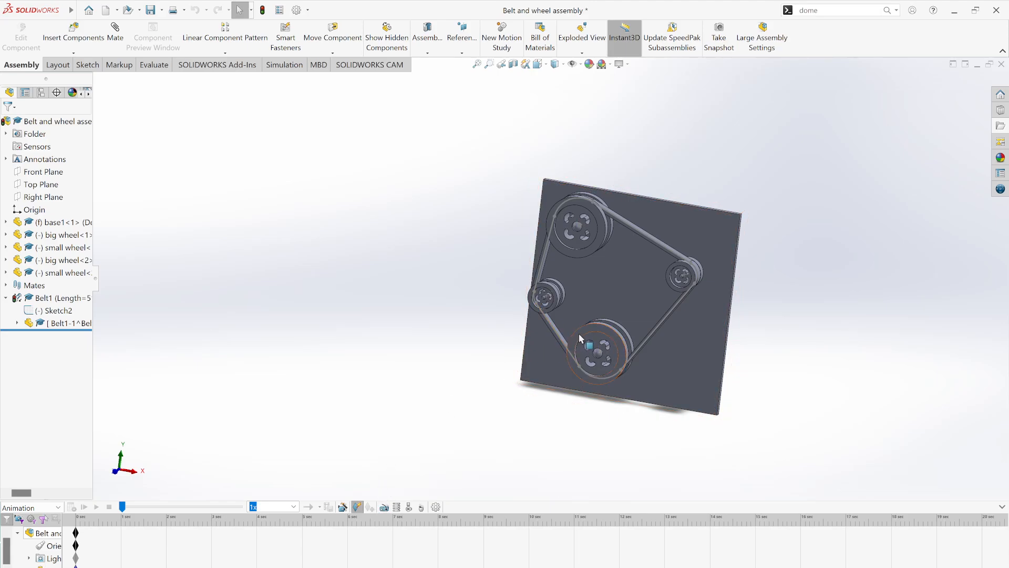
left_click_drag(580, 335, 573, 403)
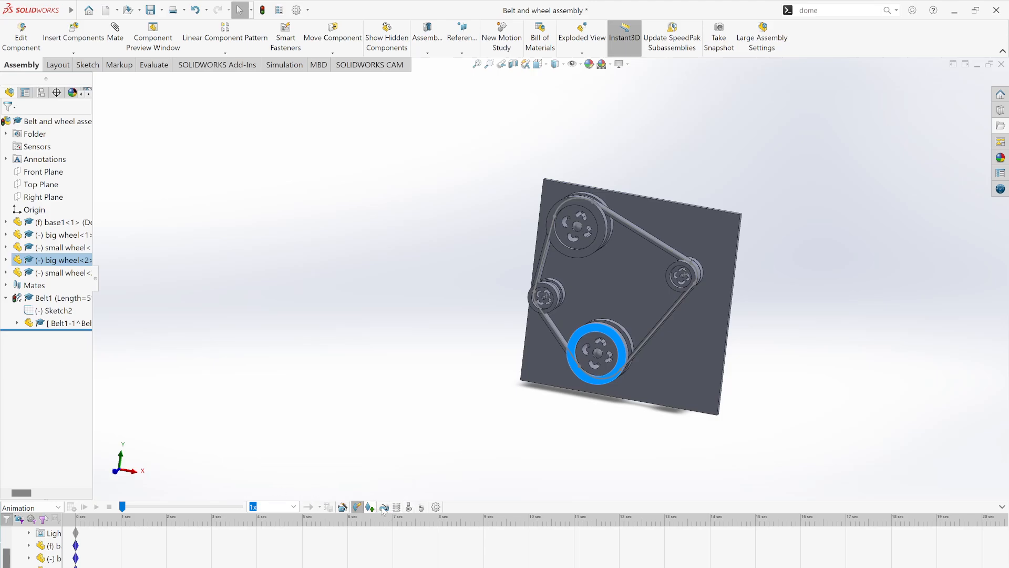
Add a rotary motor at a constant 100 RPM on the centre hole face of the upper big wheel.
left_click(384, 507)
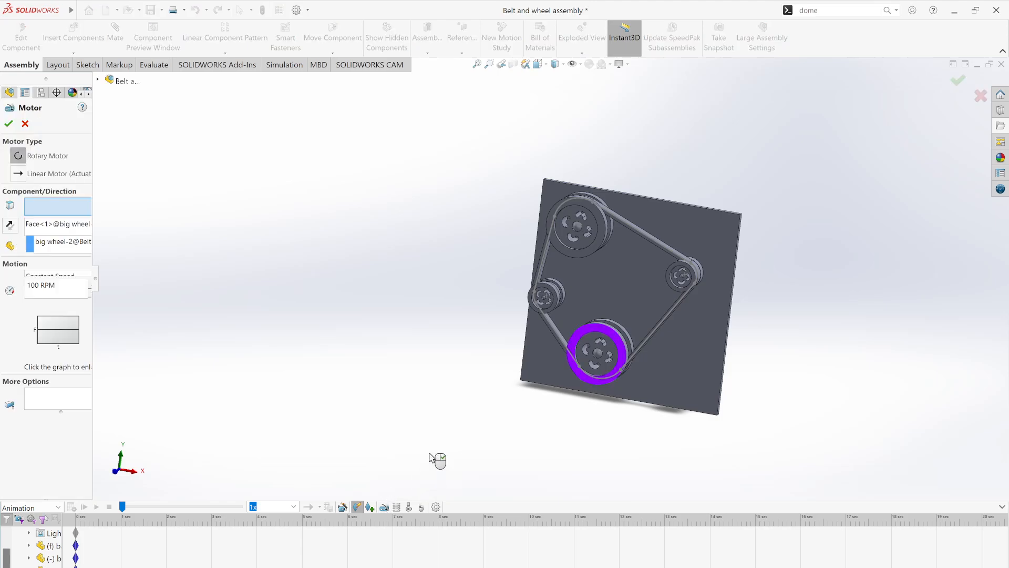
scroll(580, 252, "down", 6)
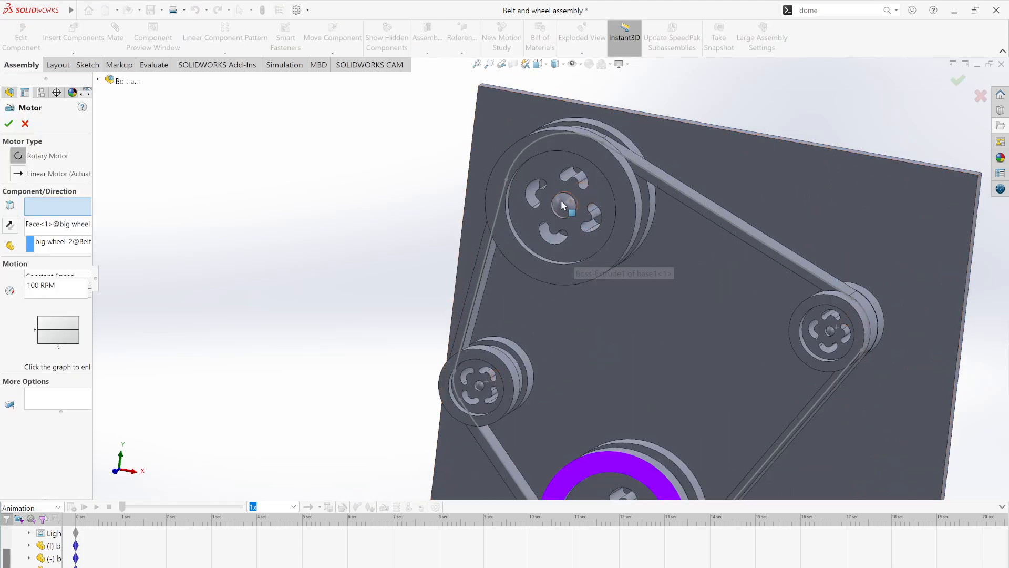
scroll(563, 205, "up", 3)
scroll(557, 221, "down", 6)
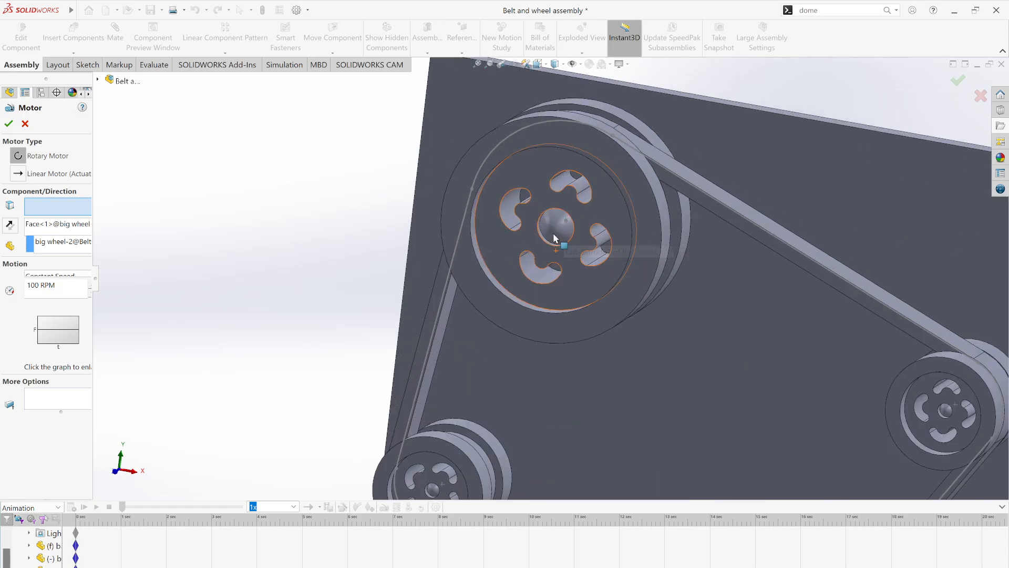
scroll(542, 234, "down", 3)
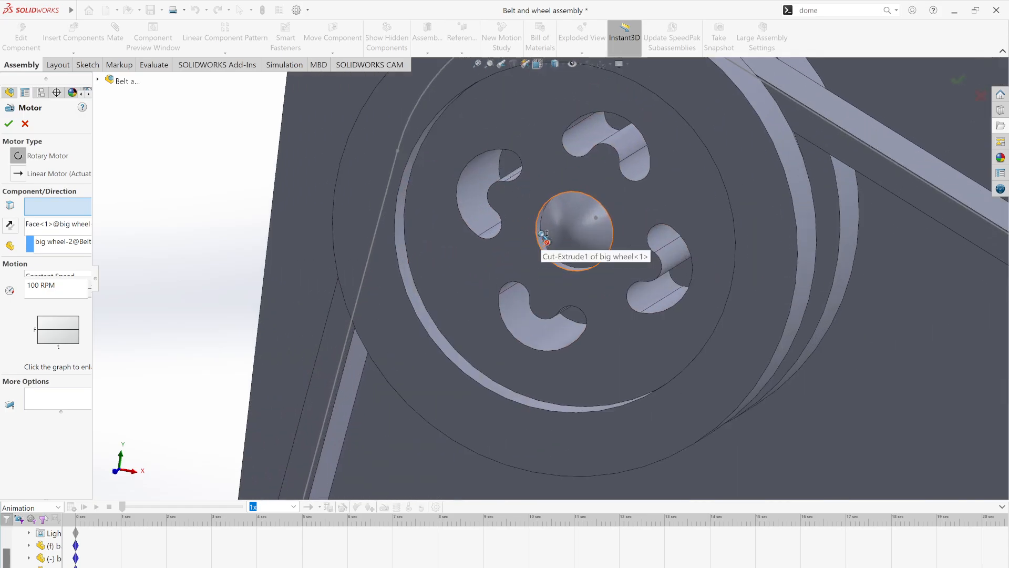
scroll(541, 231, "down", 4)
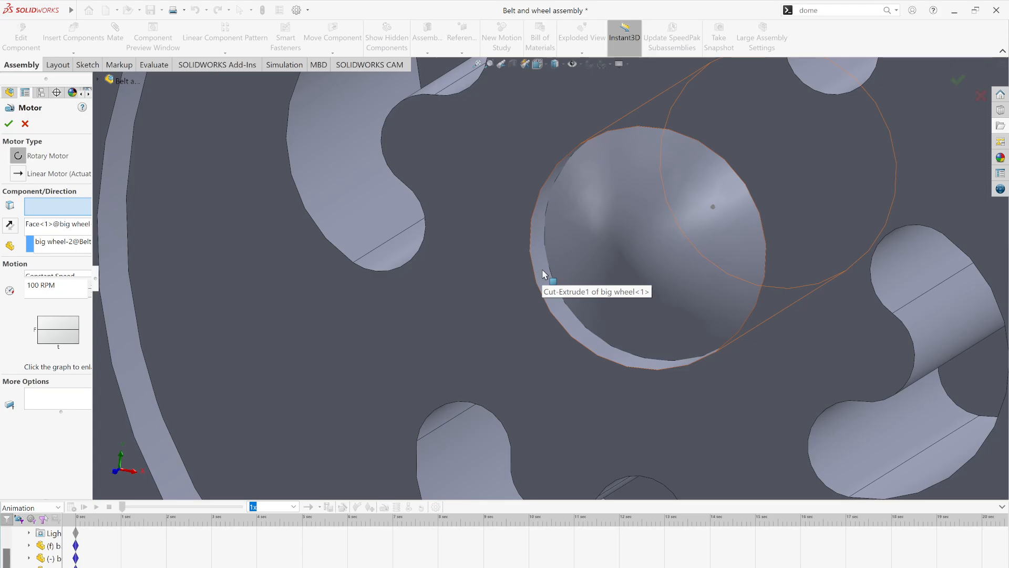
left_click(544, 274)
scroll(541, 276, "up", 5)
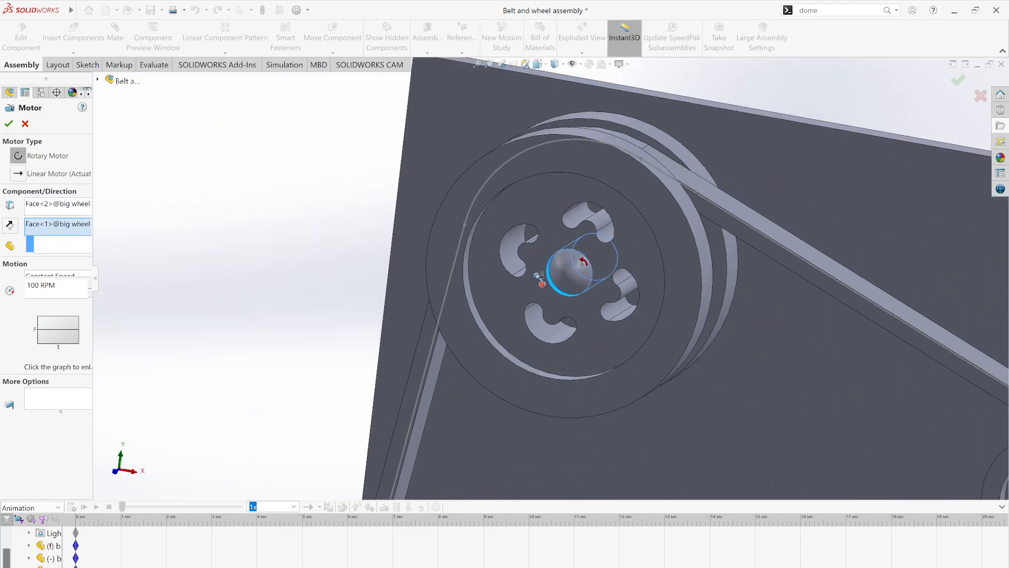
left_click(8, 124)
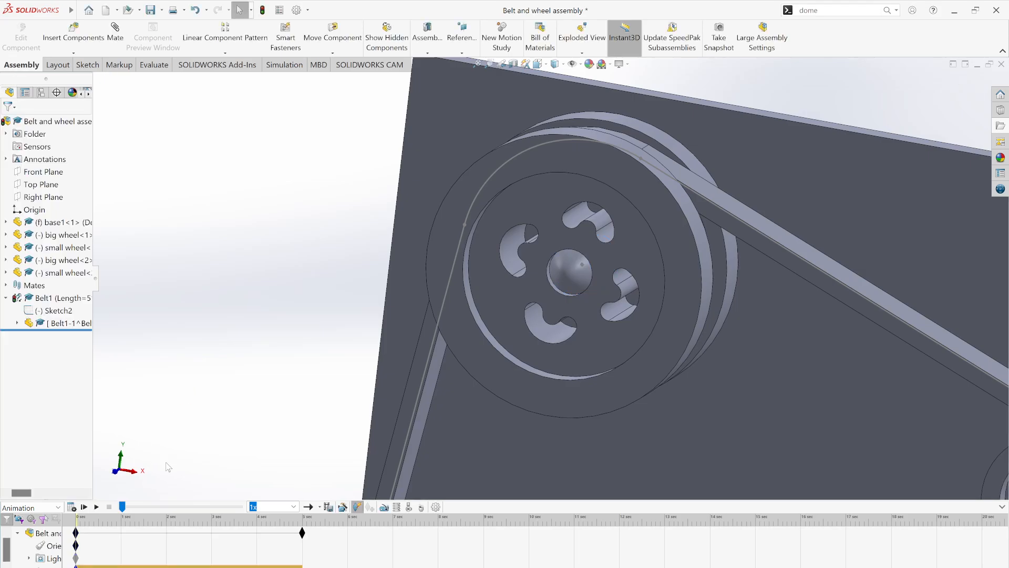
Fit the whole assembly in an angled view and play the motor-driven motion study.
scroll(244, 496, "up", 2)
scroll(450, 421, "up", 4)
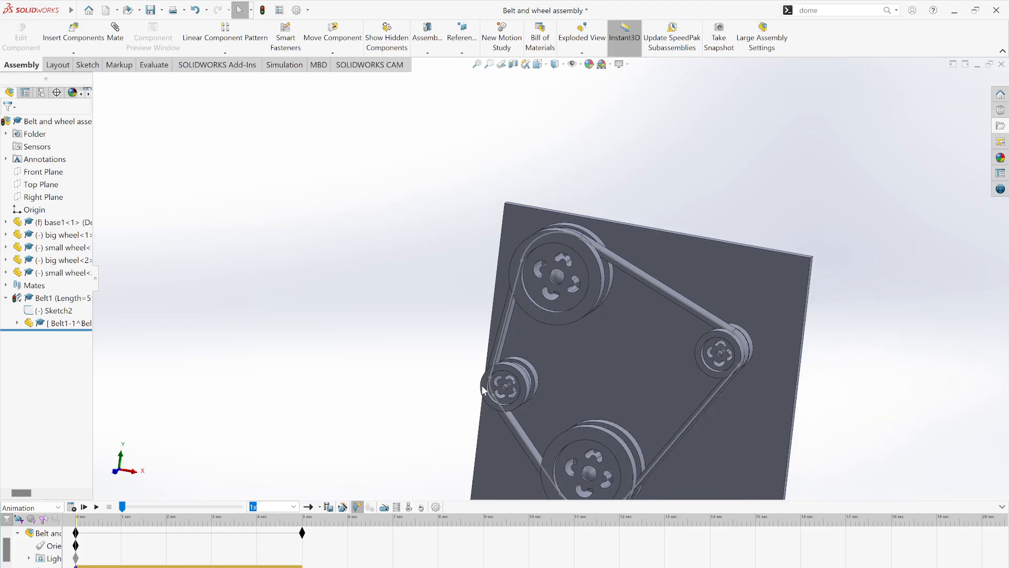
key("f")
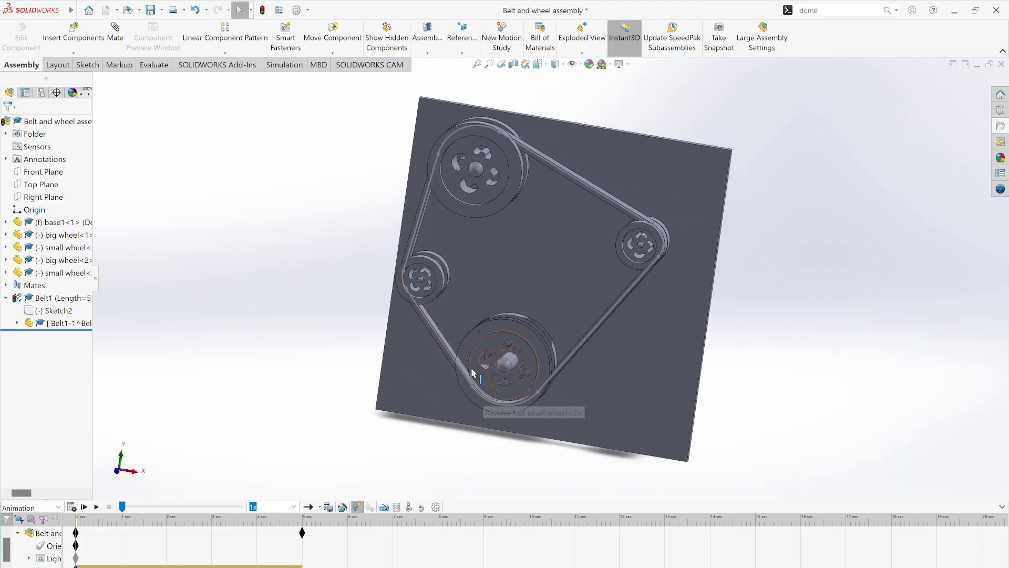
middle_click_drag(353, 364, 333, 355)
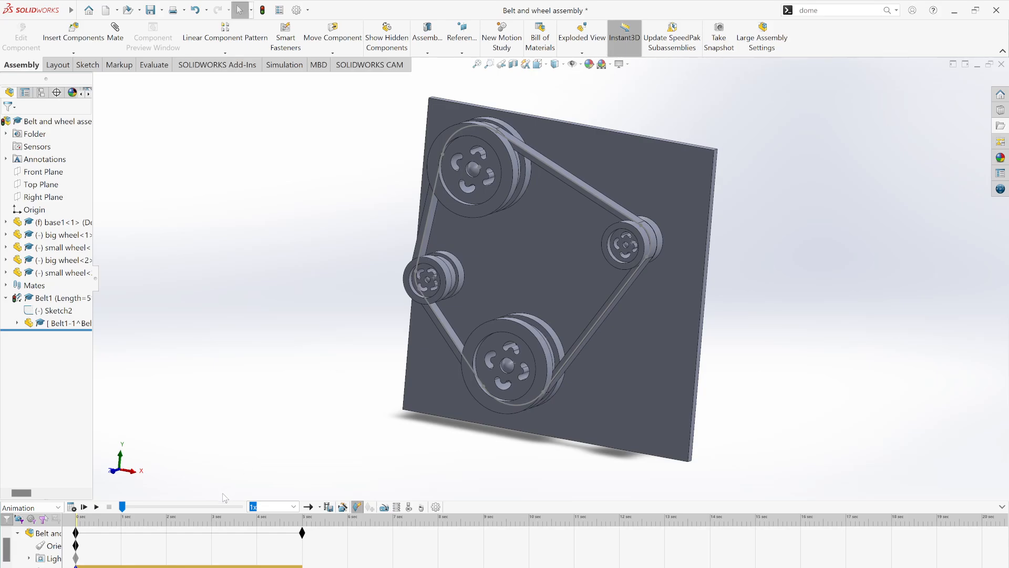
left_click(97, 507)
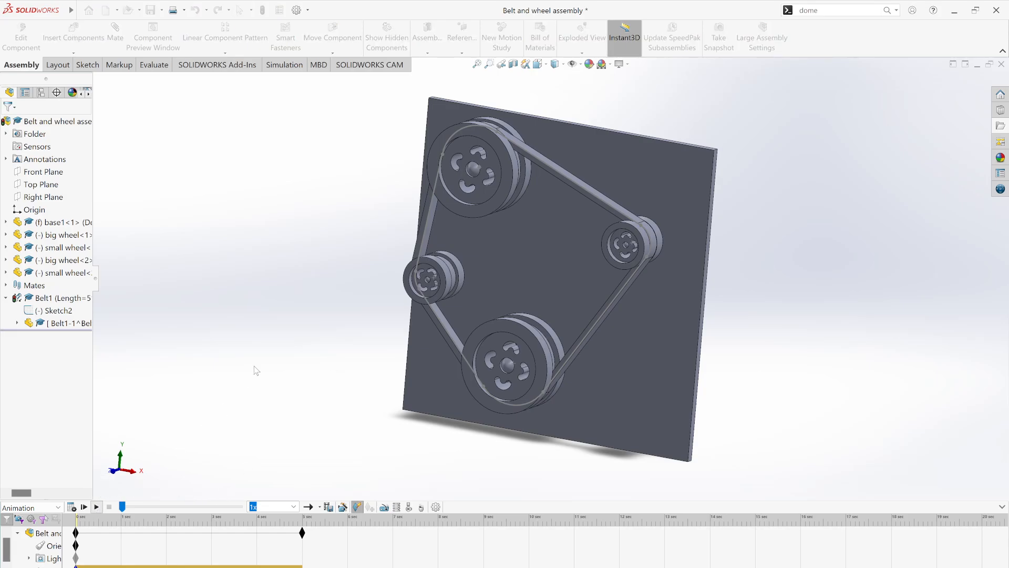